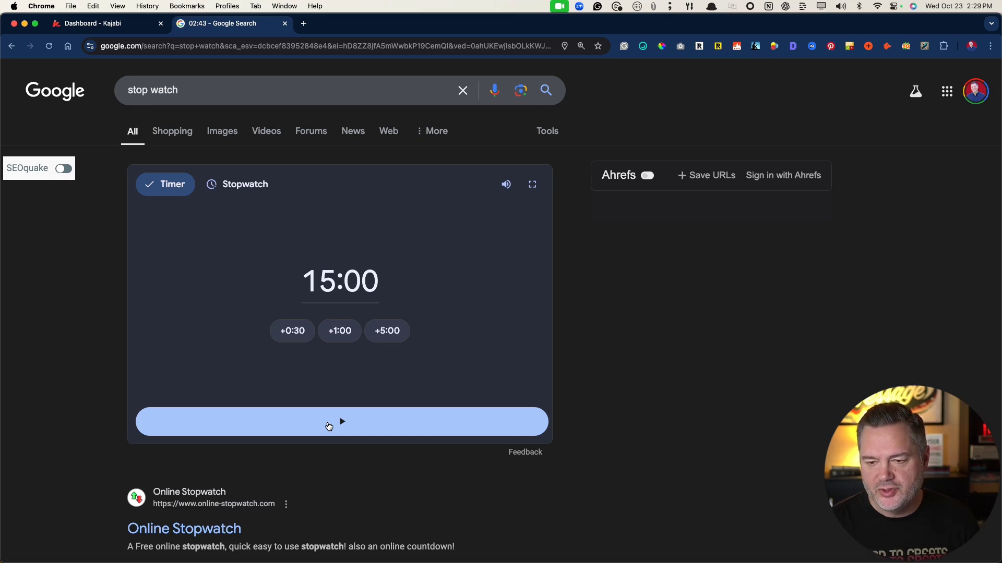
Start the 15-minute countdown timer and switch to the Kajabi dashboard.
left_click(329, 428)
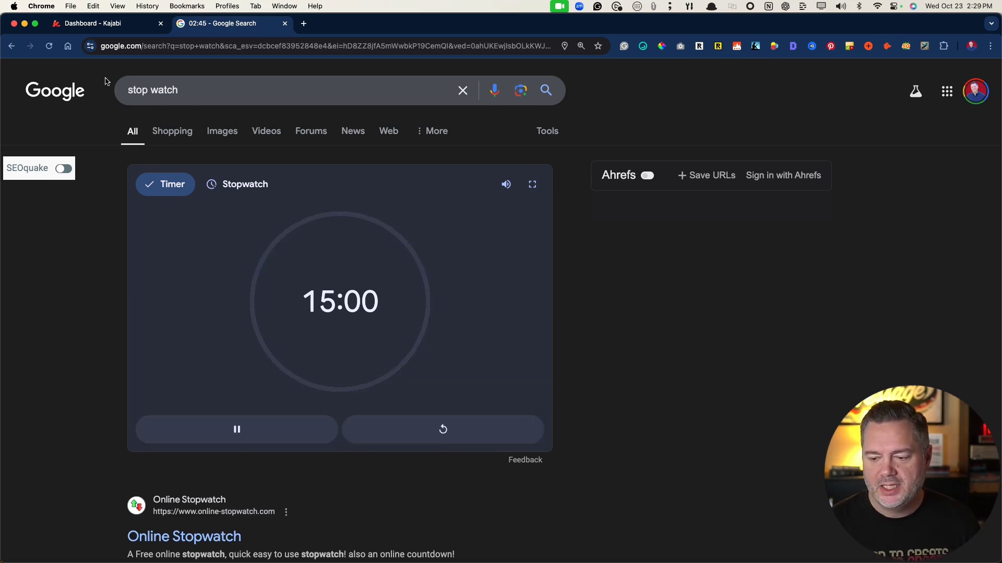
left_click(95, 25)
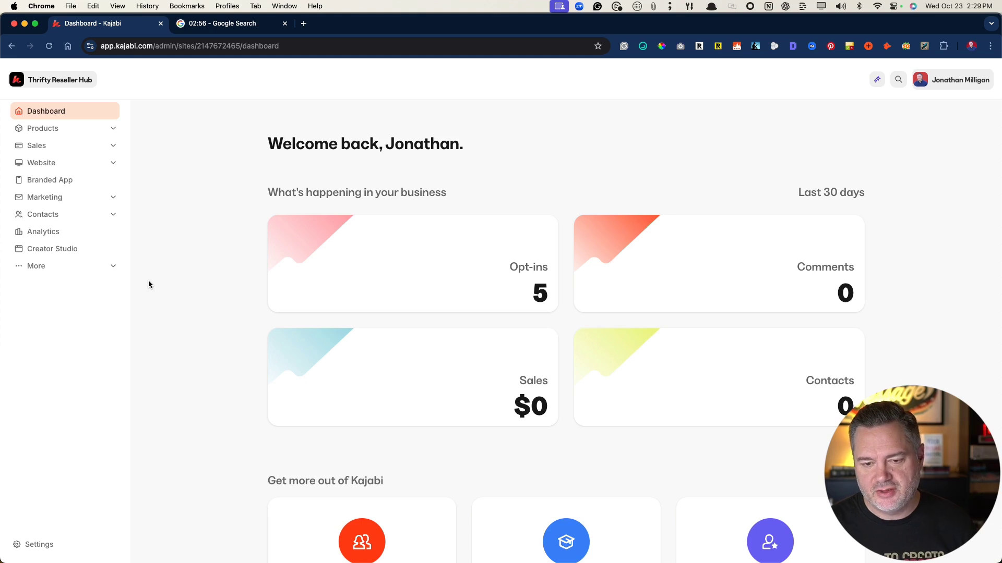
Open the Courses area under Products and start creating a new course.
left_click(48, 128)
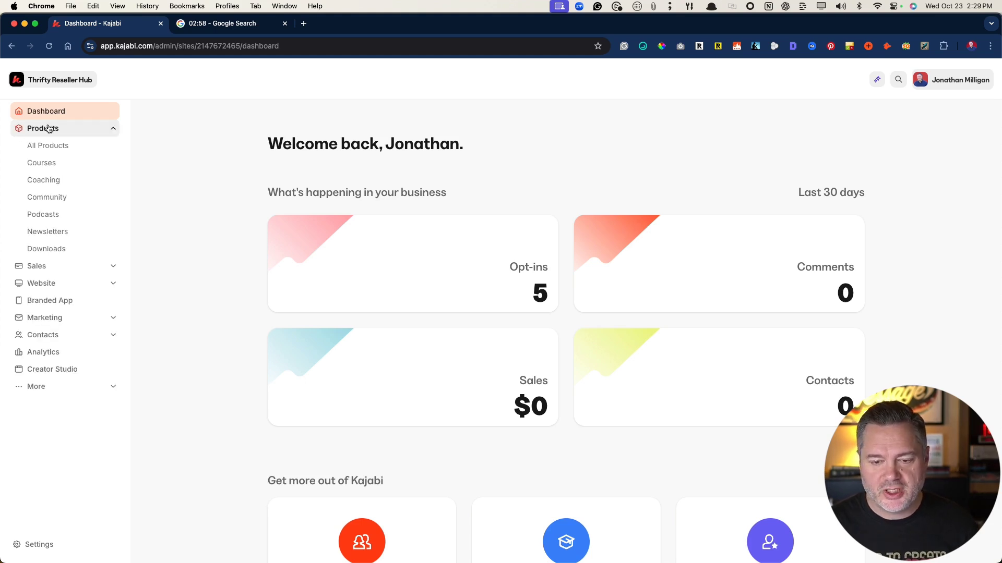
left_click(39, 164)
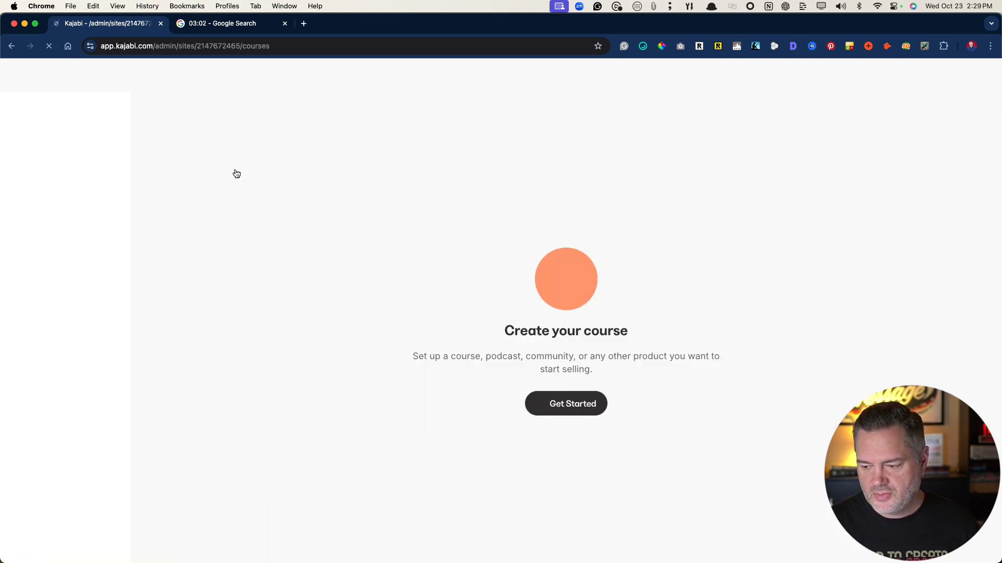
left_click(562, 408)
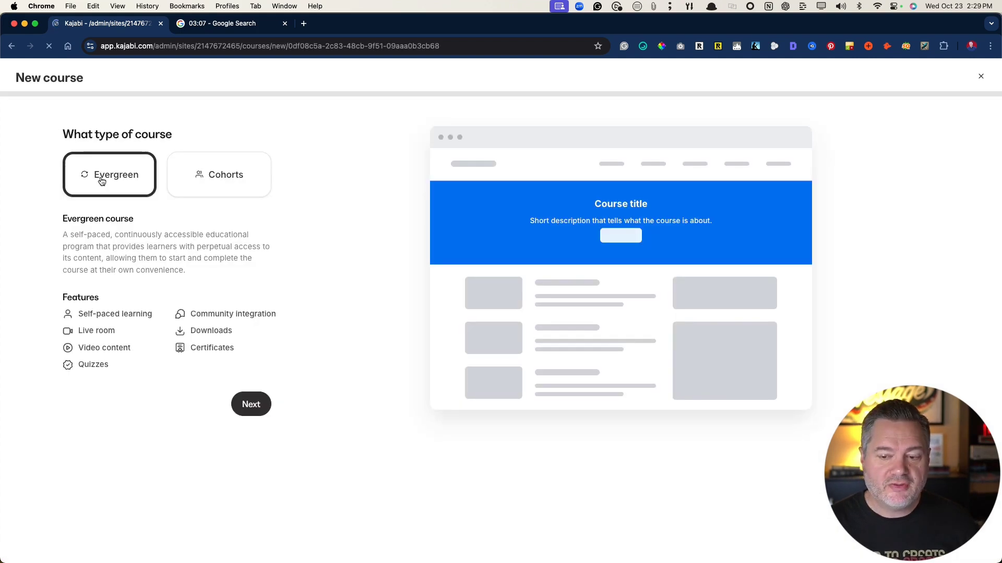
Preview the Cohorts course type, choose Evergreen instead, and continue to the course details.
left_click(207, 186)
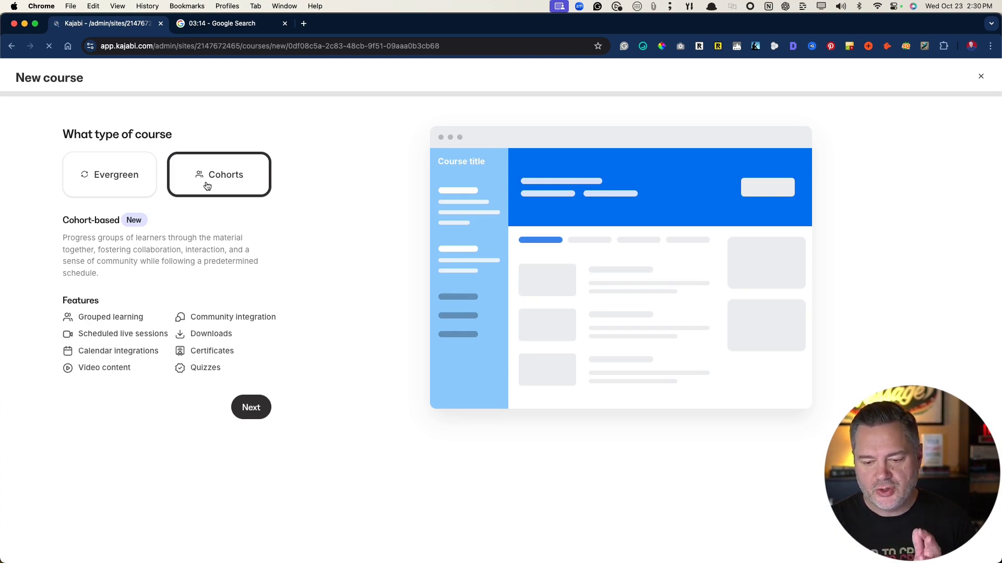
left_click(133, 187)
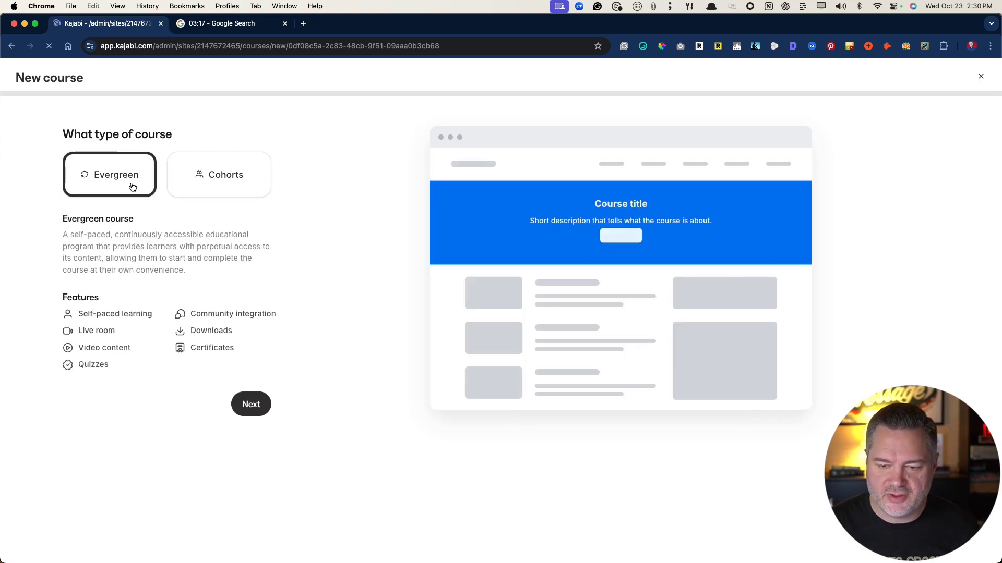
left_click(251, 405)
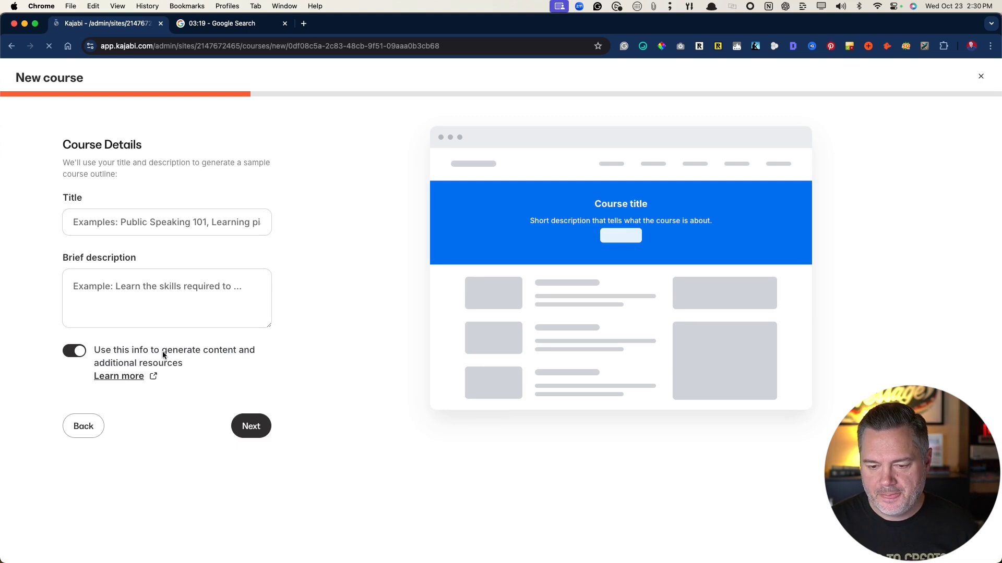
Title the new course "How to Do Facebook Video Ads".
left_click(89, 225)
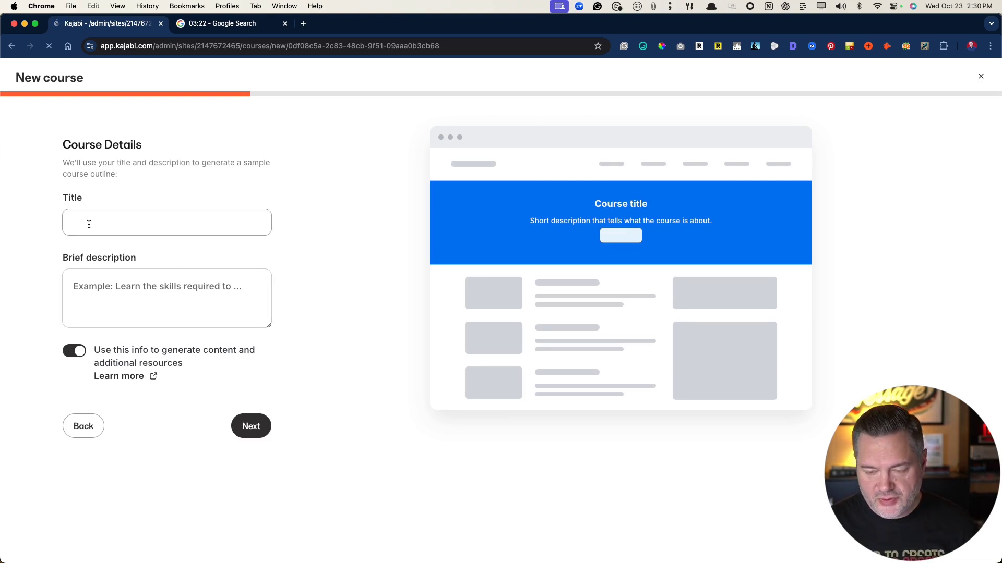
type("How")
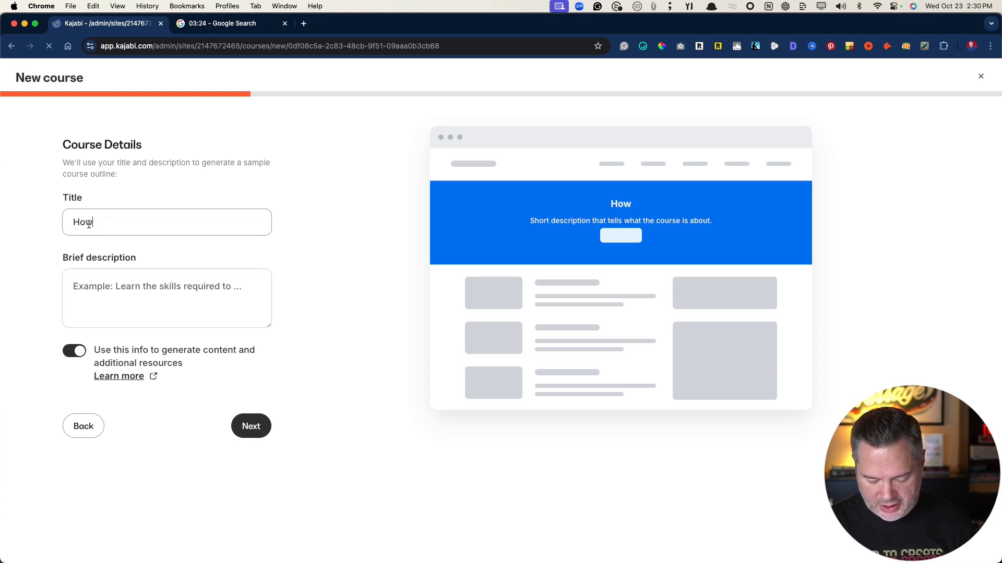
type(" to Do ")
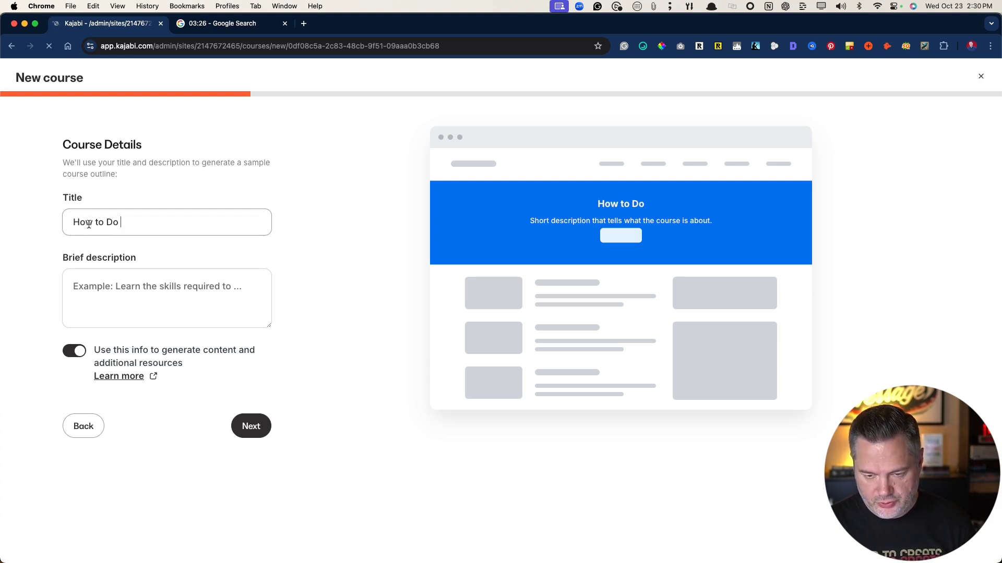
type("Fa")
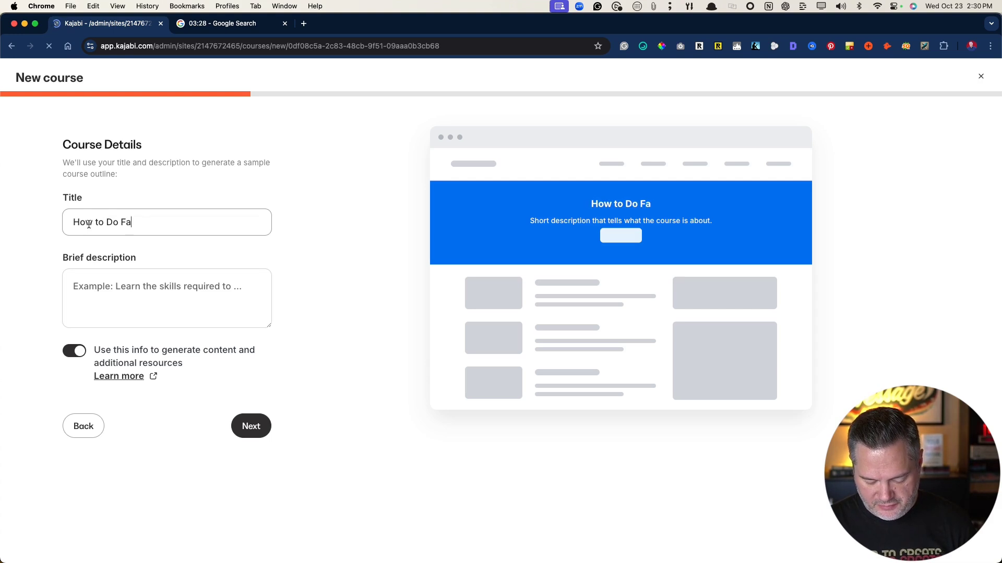
type("cebook Video Ads")
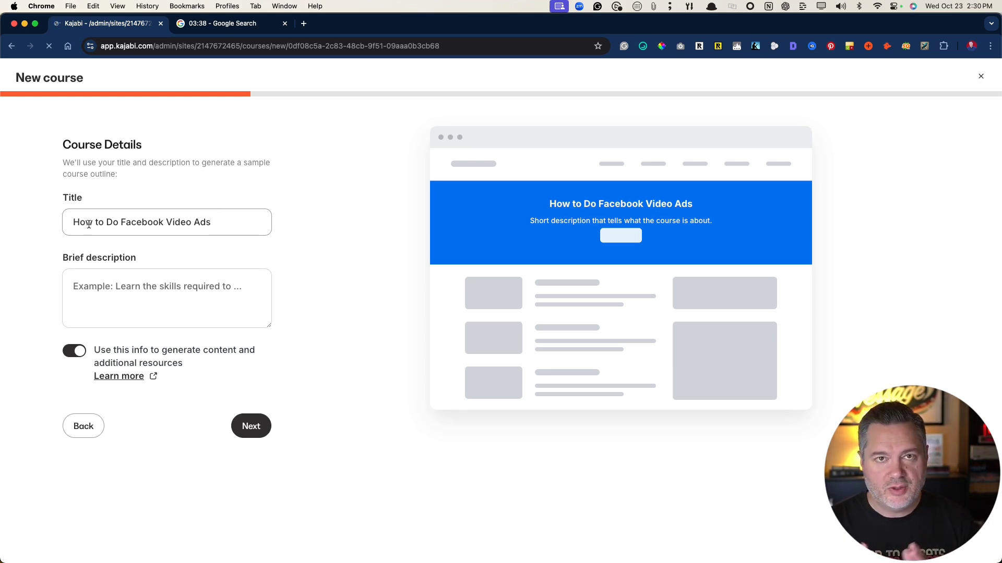
Enter the brief description "A mini course that teaches someone how to get started with Facebook Video Ads" and continue to the appearance settings.
left_click(84, 290)
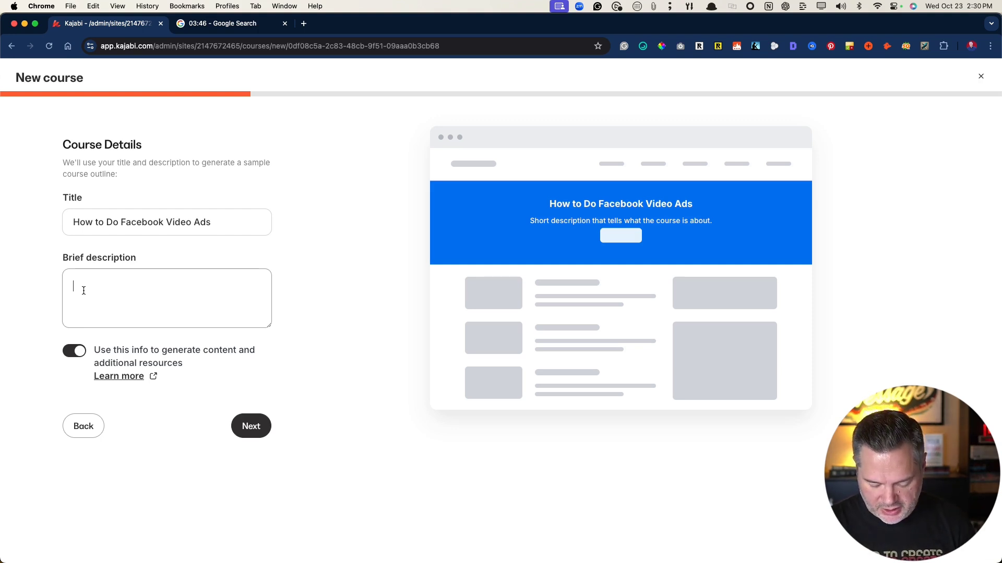
type("A mini co")
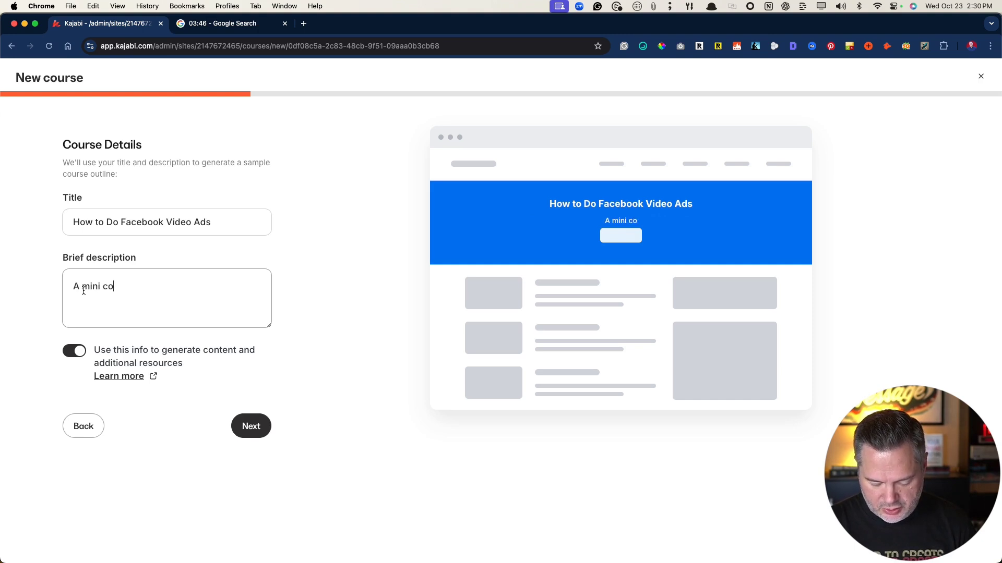
type("urse that ")
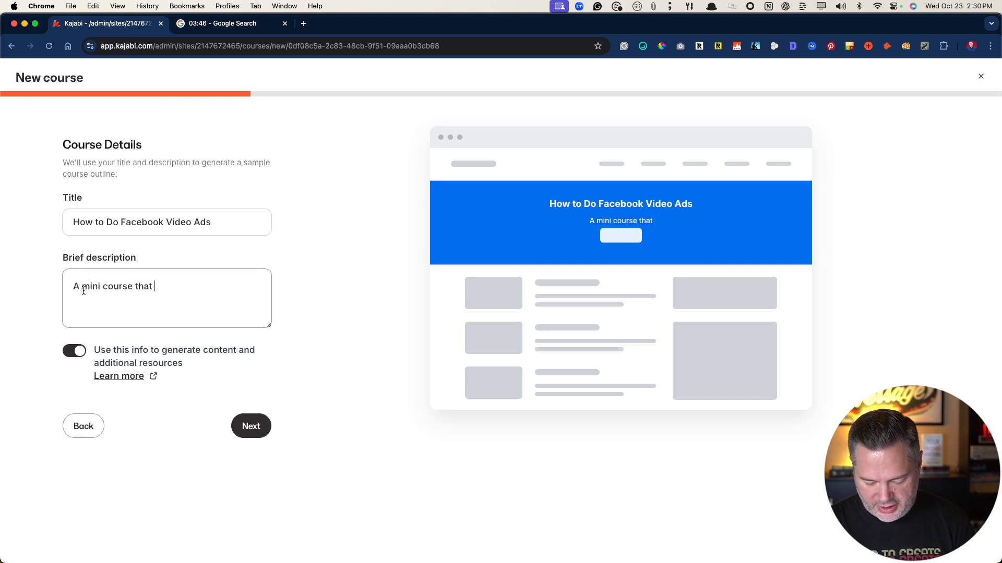
type("teaches some")
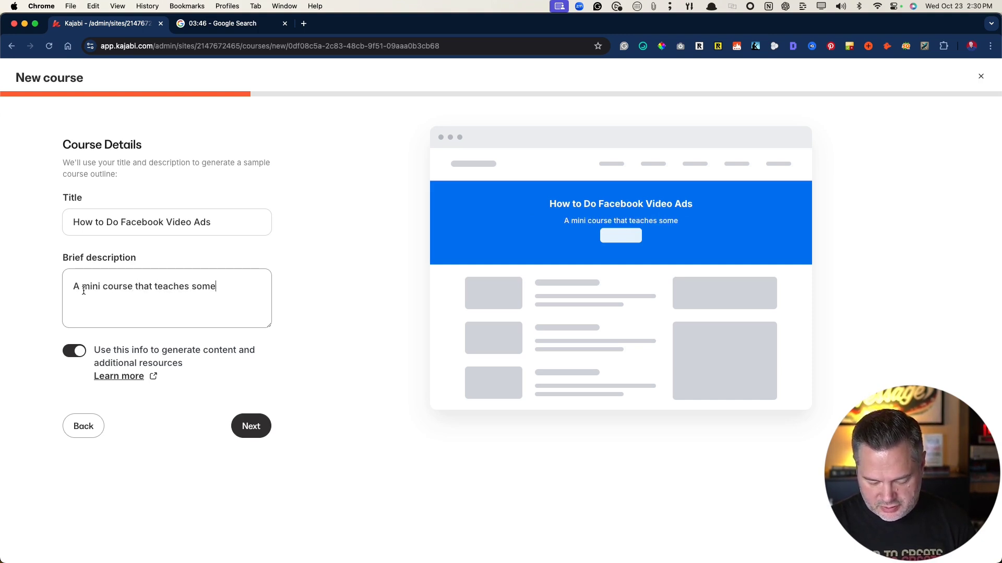
type("one how to ge")
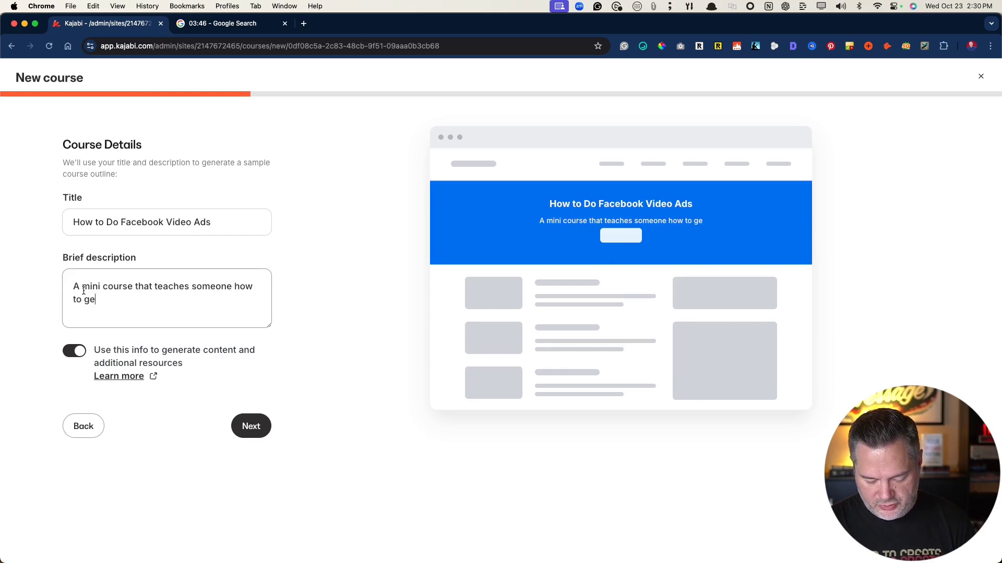
type("t started ")
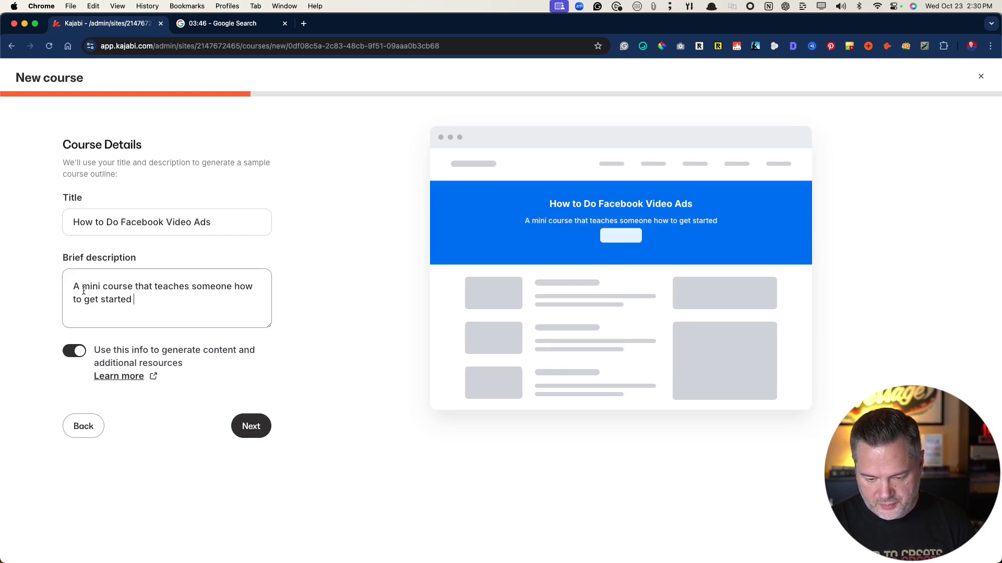
type("with Fa")
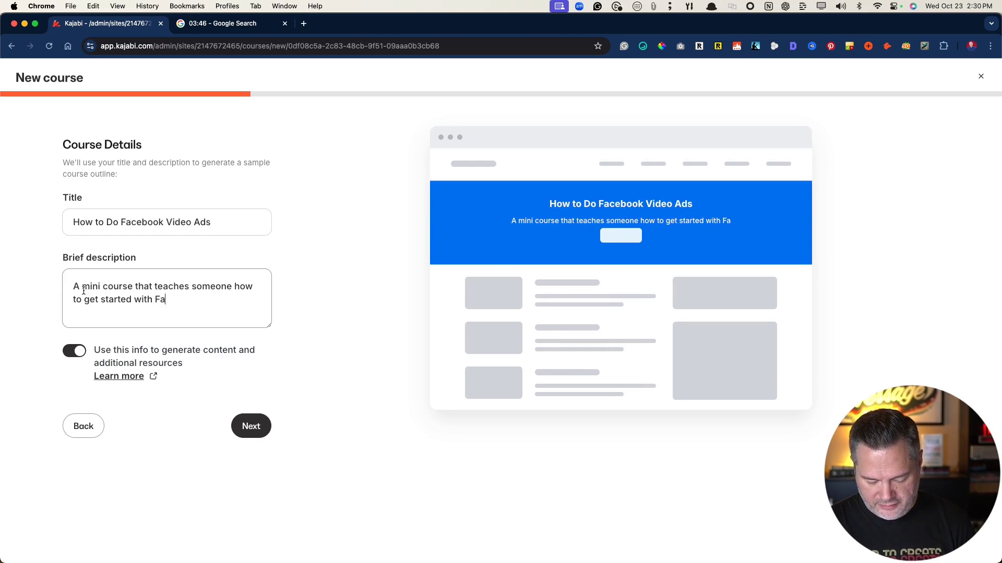
type("cebook Vid")
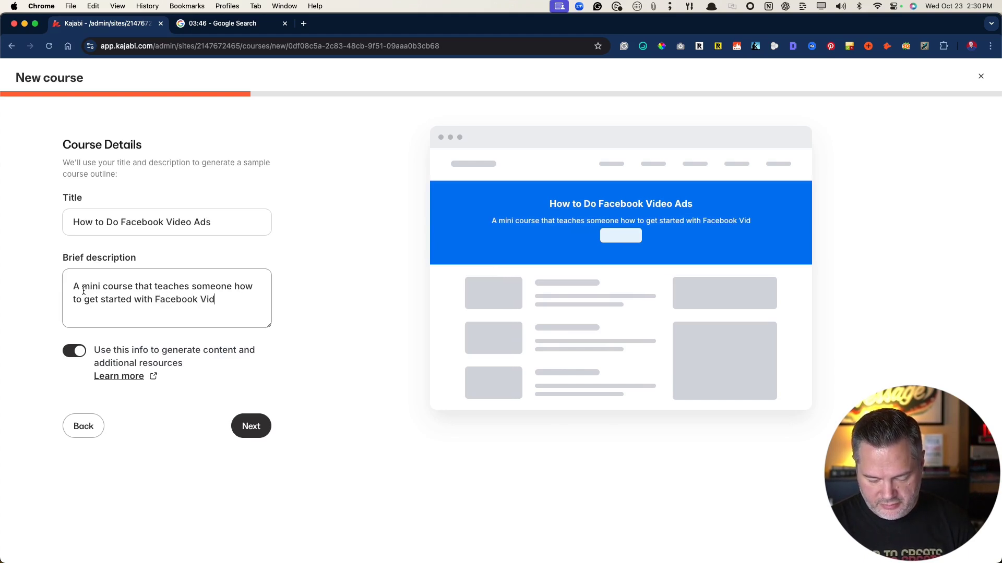
type("eo Ads")
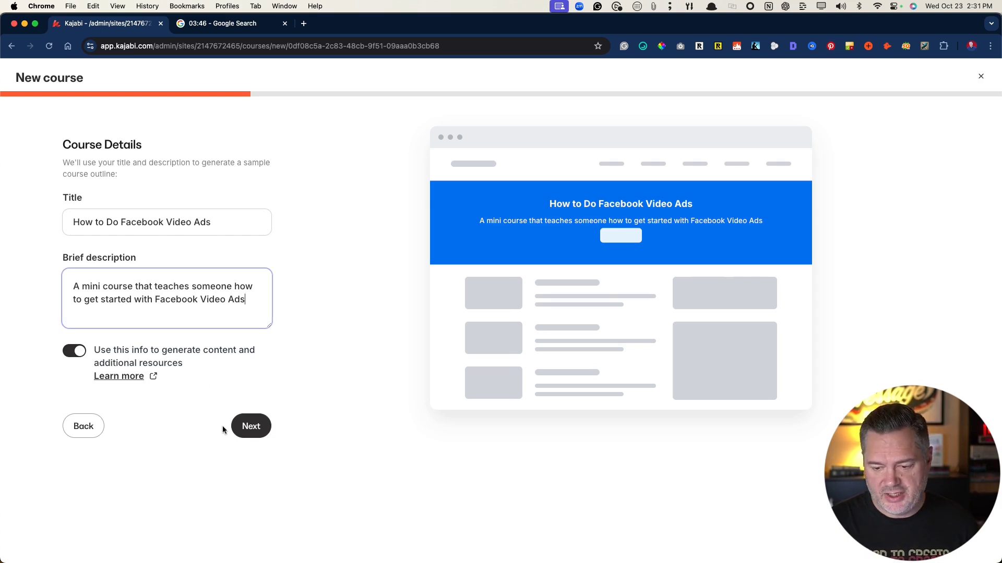
left_click(253, 427)
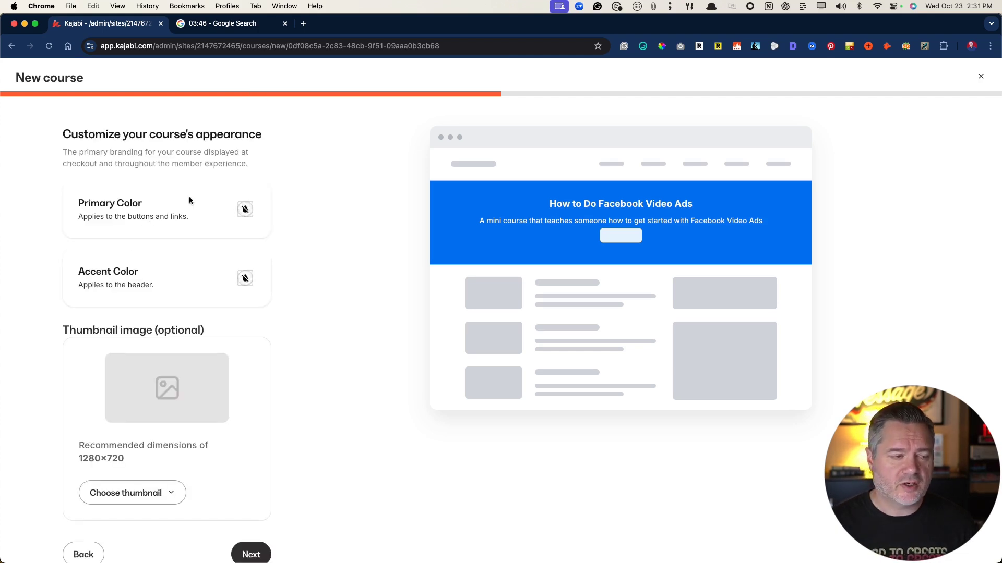
Set the course's primary color to blue and accent color to dark navy, and continue to pricing without a thumbnail.
left_click(246, 209)
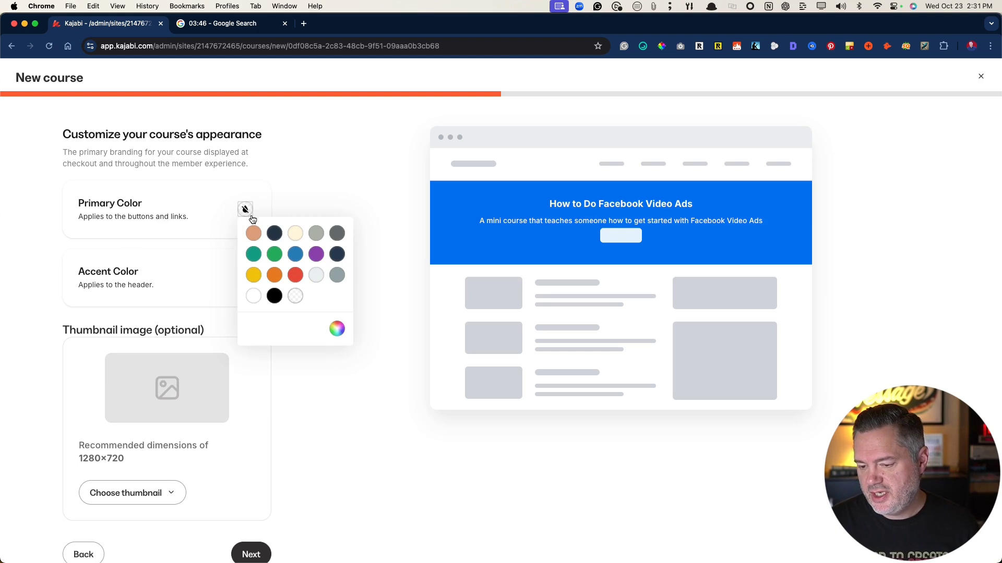
left_click(295, 257)
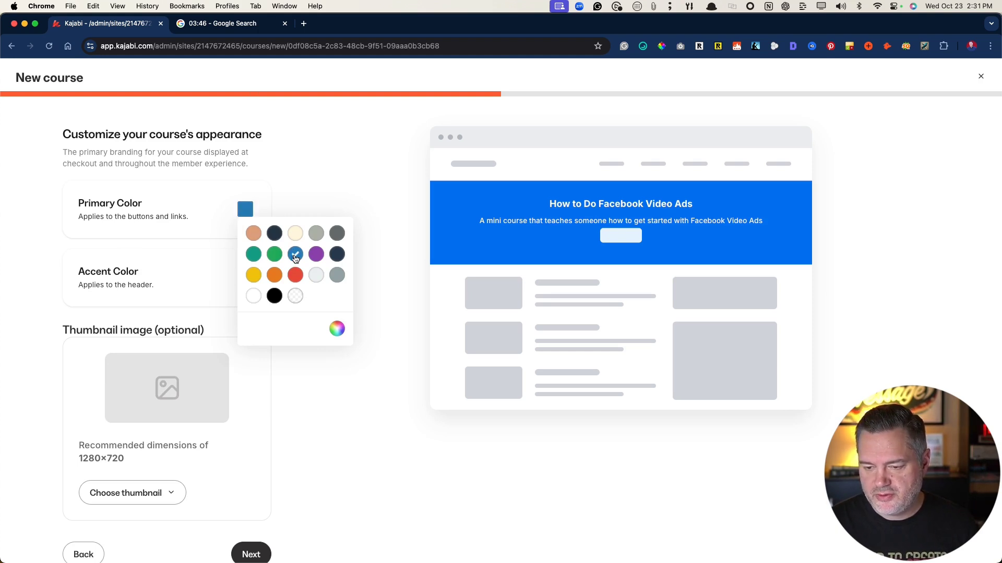
left_click(180, 267)
left_click(245, 278)
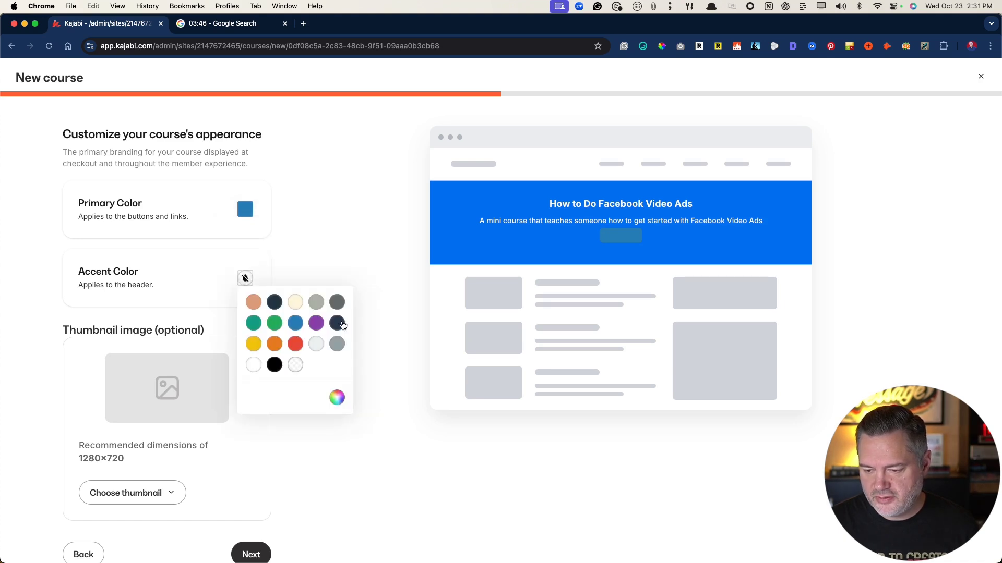
left_click(340, 324)
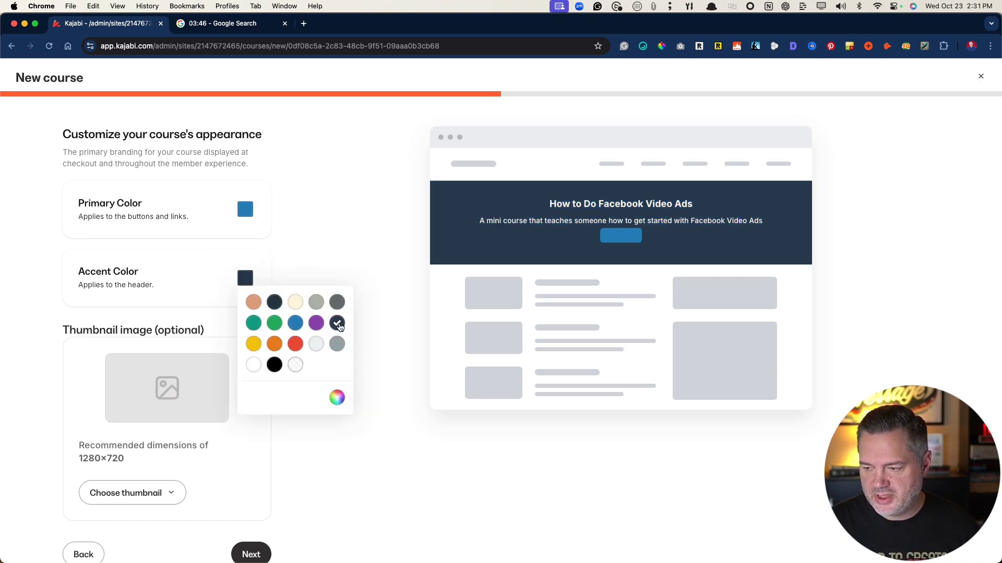
left_click(335, 228)
scroll(125, 353, "down", 1)
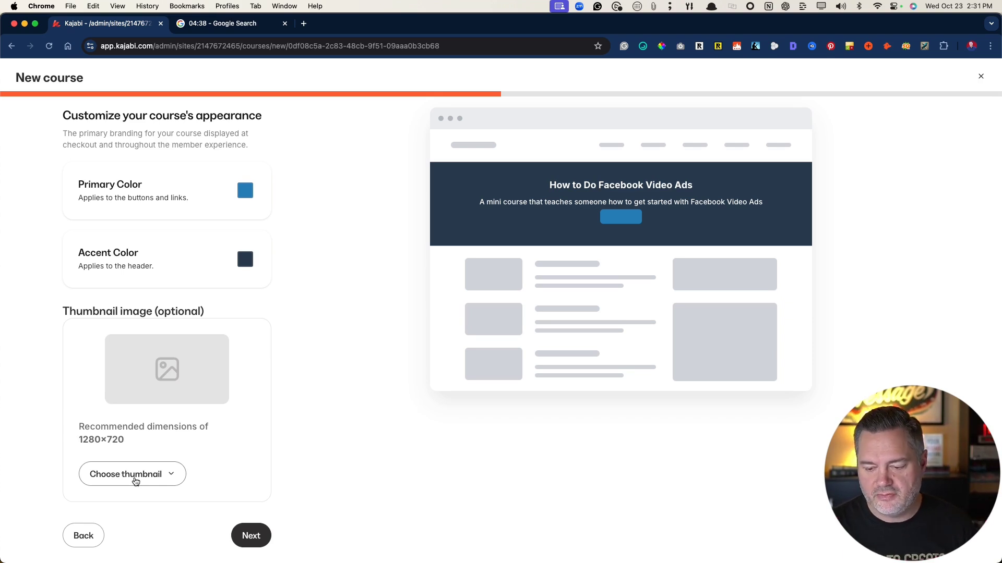
left_click(248, 537)
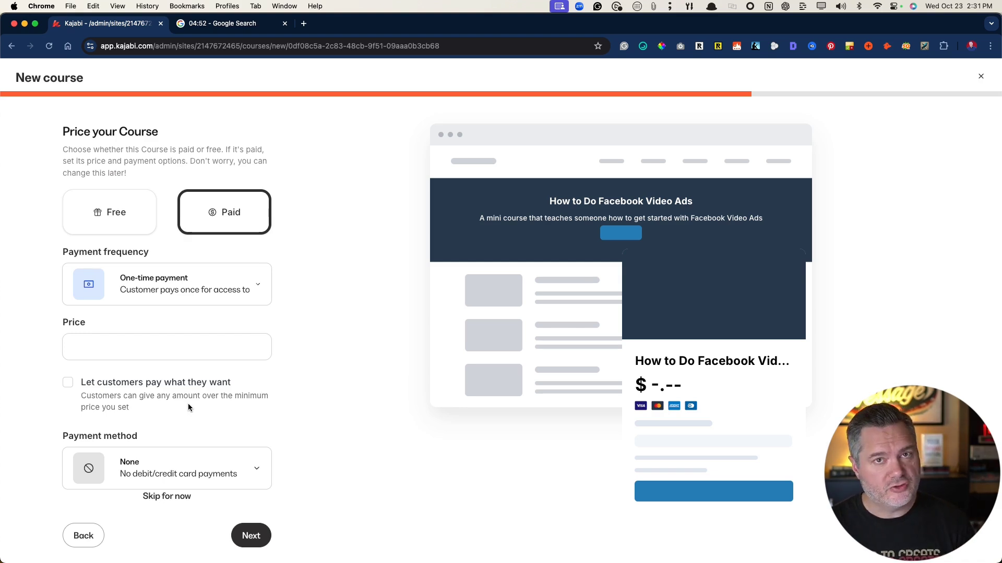
Make the course free and proceed to generate its outline.
left_click(101, 221)
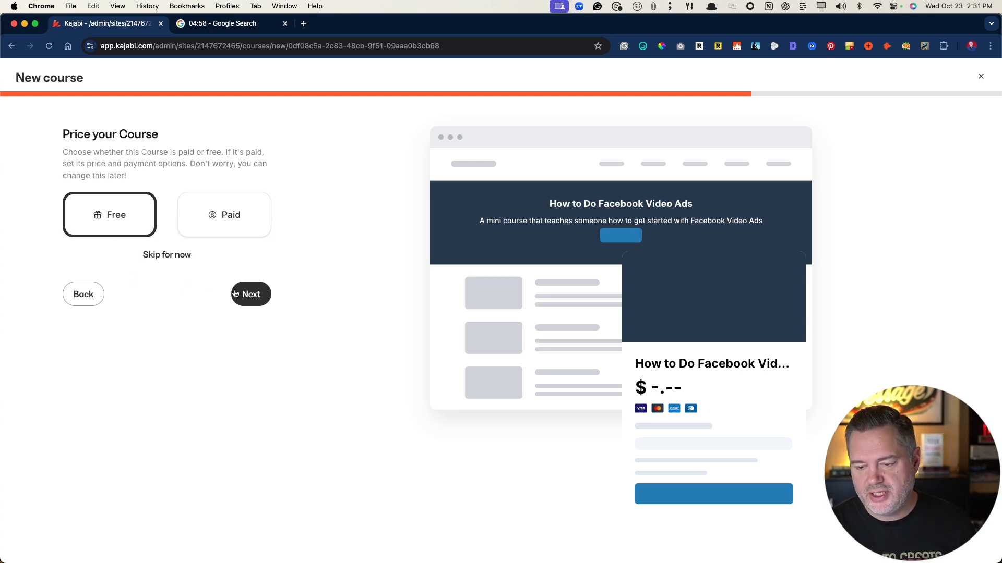
left_click(251, 295)
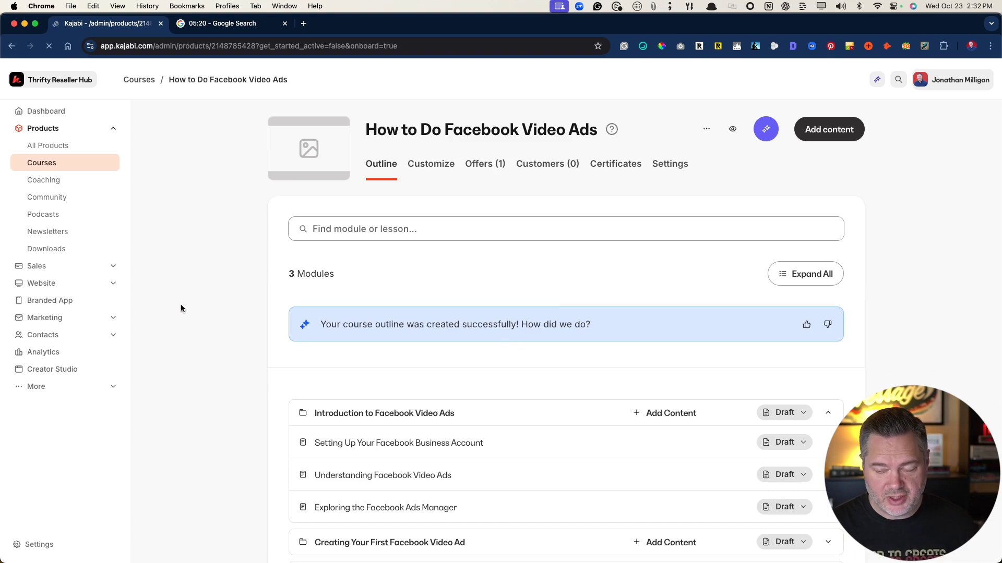
Enlarge the browser zoom to 125% on the module list of the generated course outline.
scroll(181, 306, "down", 3)
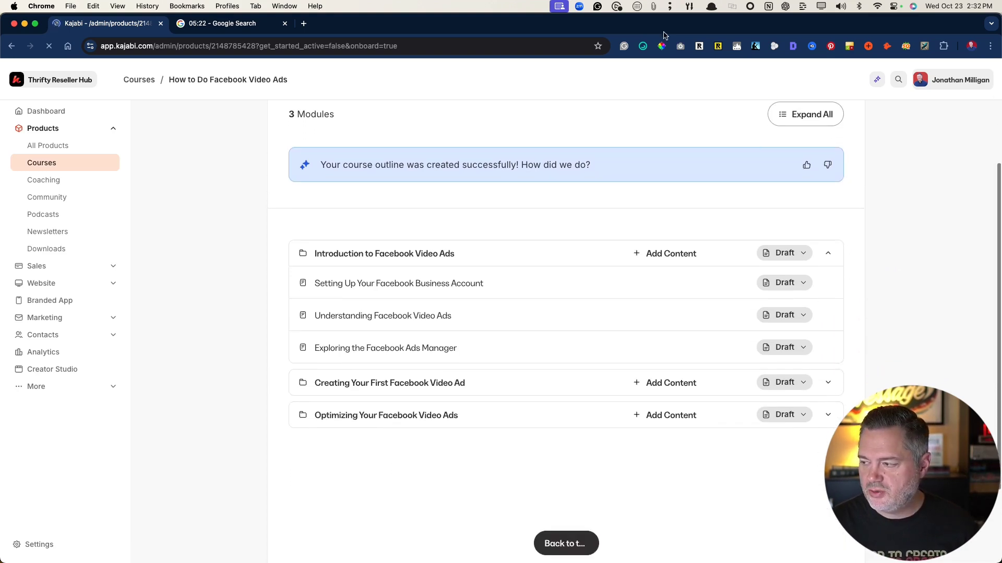
left_click(990, 46)
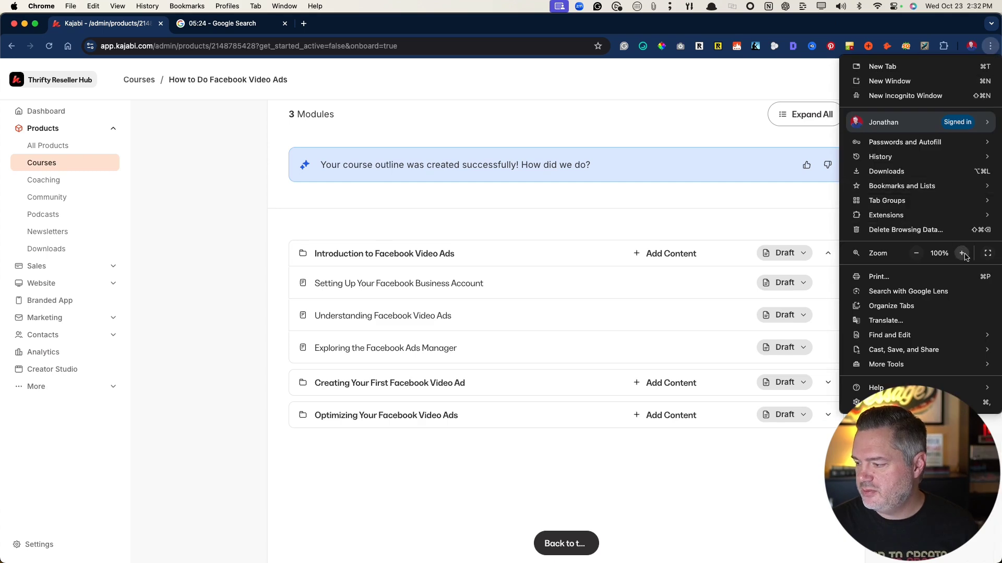
left_click(962, 254)
left_click(963, 253)
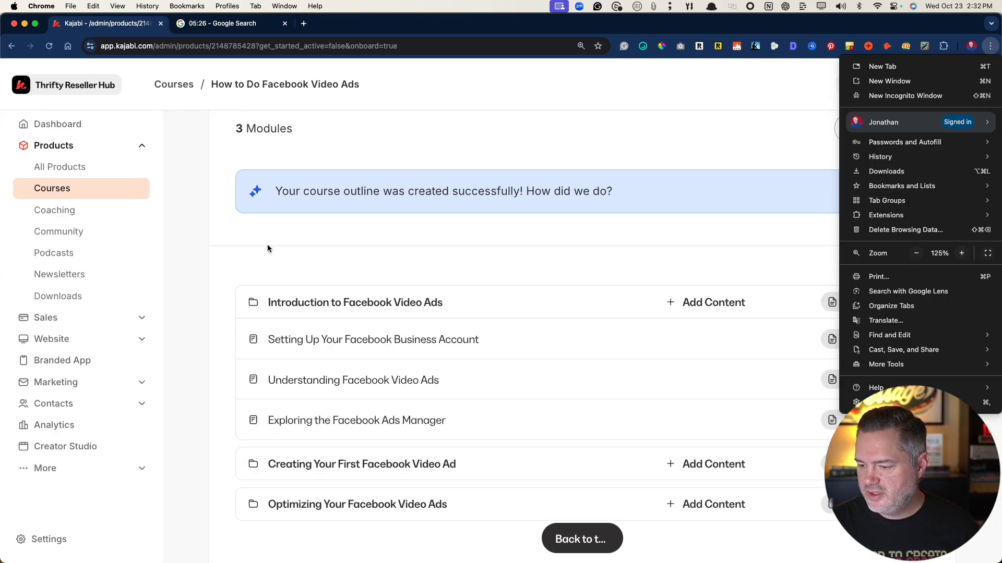
left_click(193, 283)
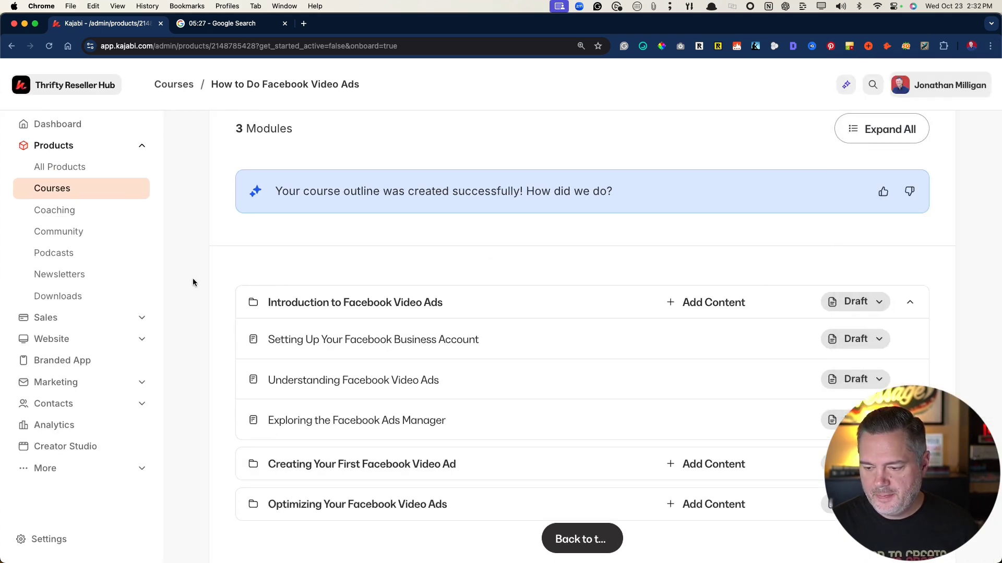
Expand all three modules of the course outline and review the lesson titles in each.
left_click(910, 303)
scroll(549, 226, "down", 3)
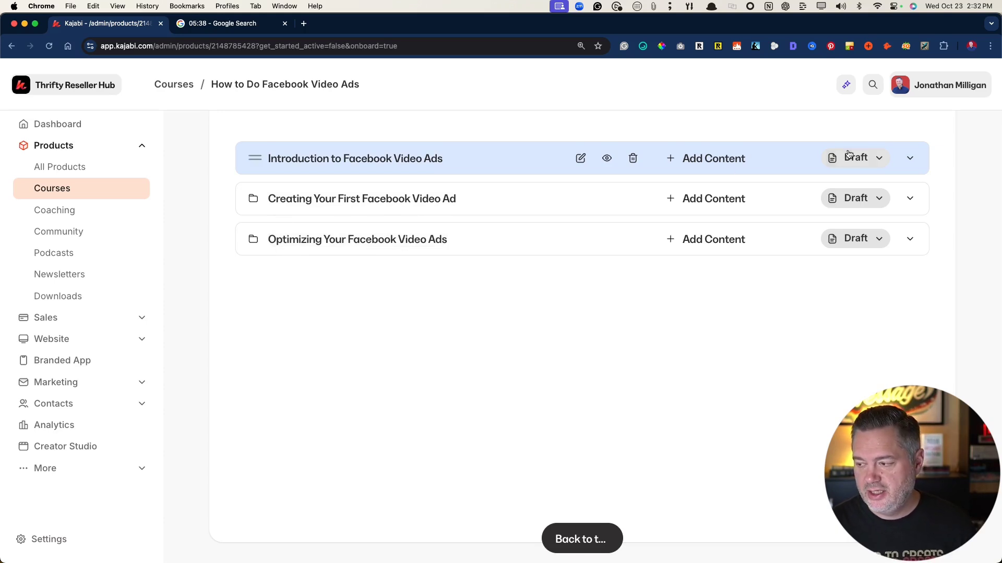
left_click(910, 157)
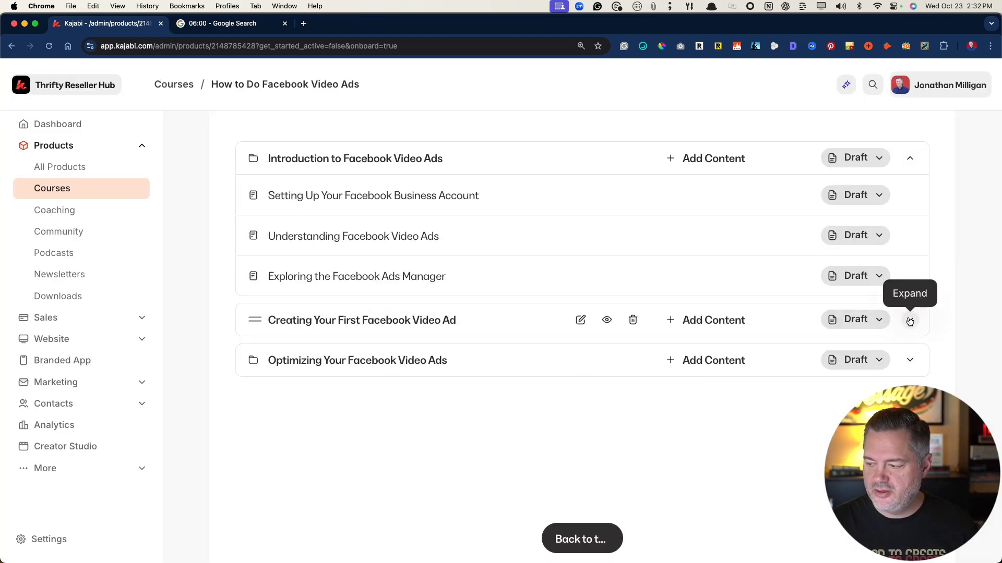
left_click(909, 322)
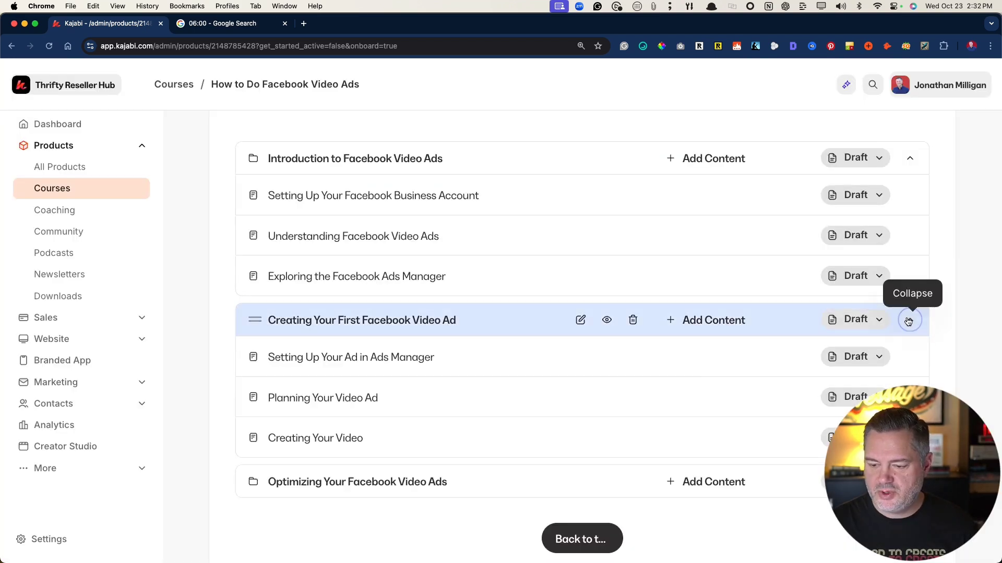
scroll(603, 228, "down", 3)
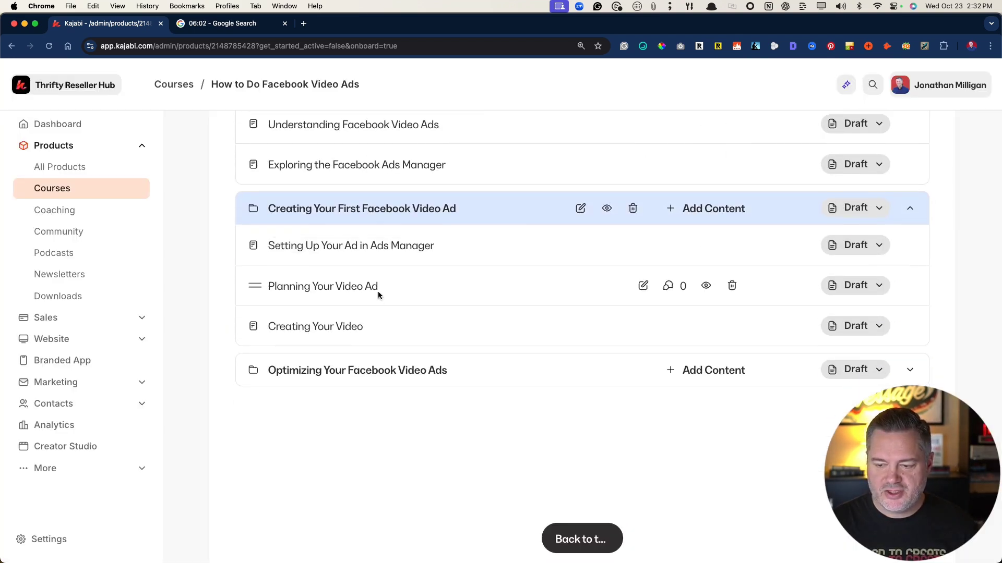
left_click(910, 370)
scroll(585, 340, "down", 2)
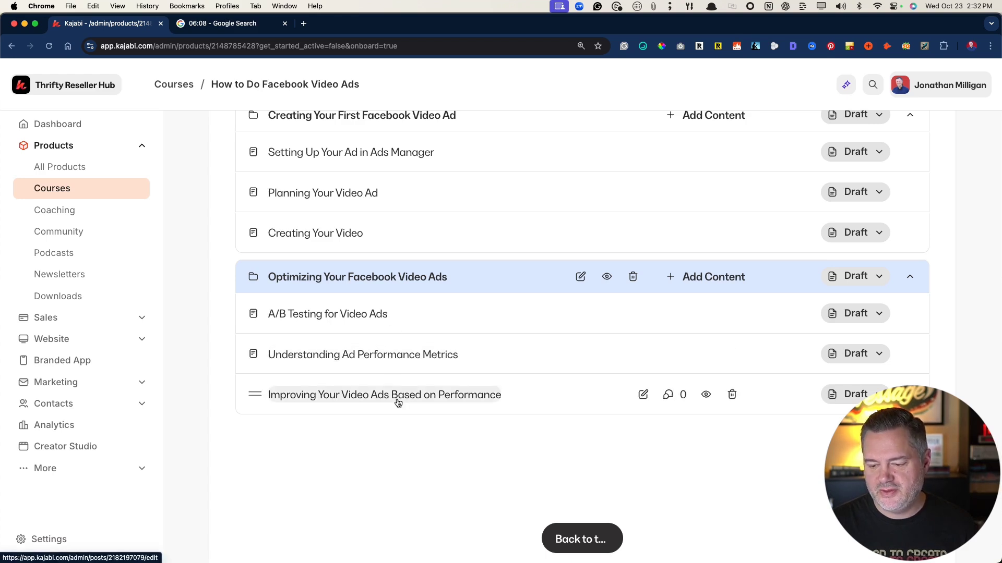
scroll(398, 404, "up", 5)
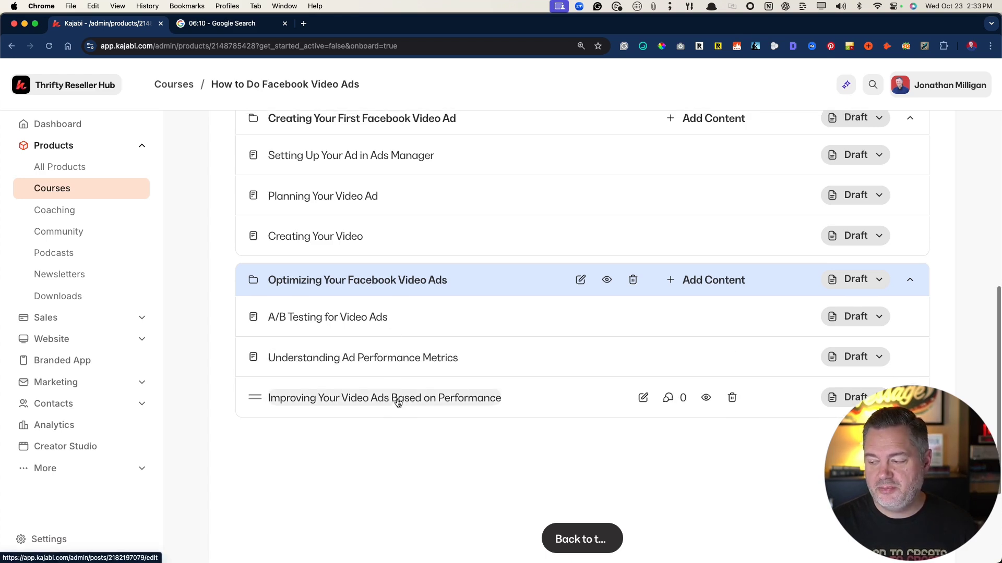
scroll(398, 404, "up", 1)
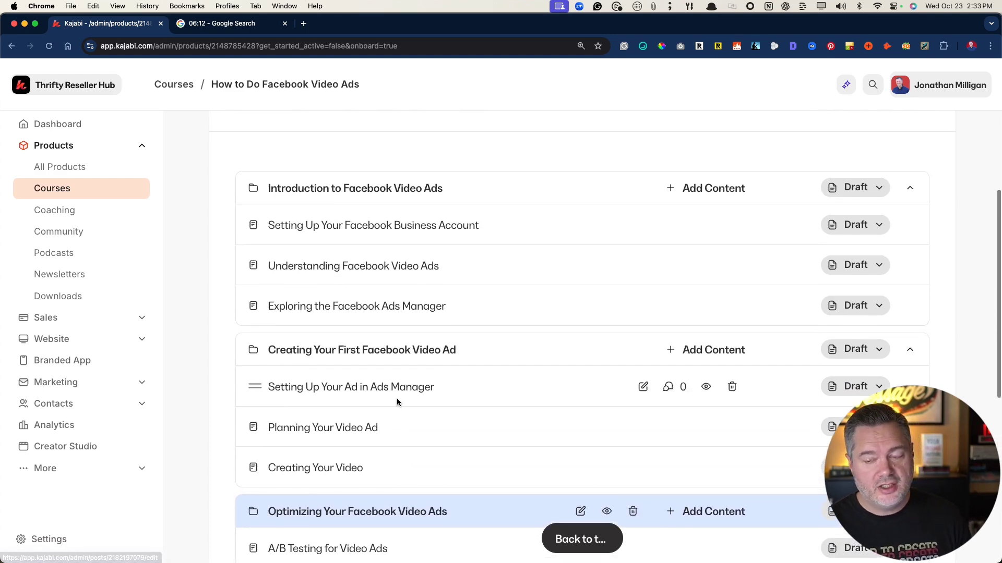
Open the "Setting Up Your Facebook Business Account" lesson and review its media options and generated body text.
left_click(351, 230)
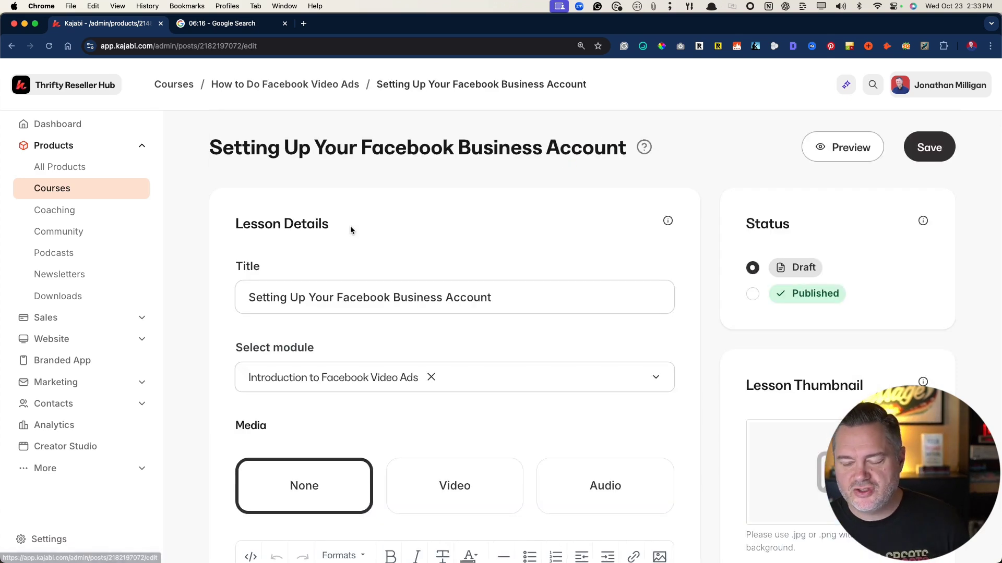
scroll(458, 220, "down", 2)
scroll(458, 219, "down", 3)
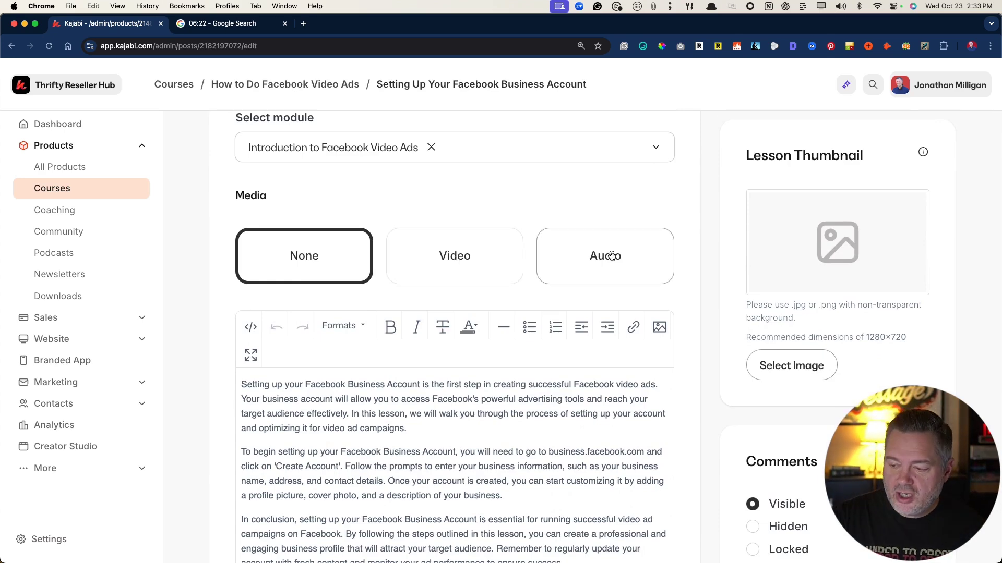
scroll(431, 192, "down", 1)
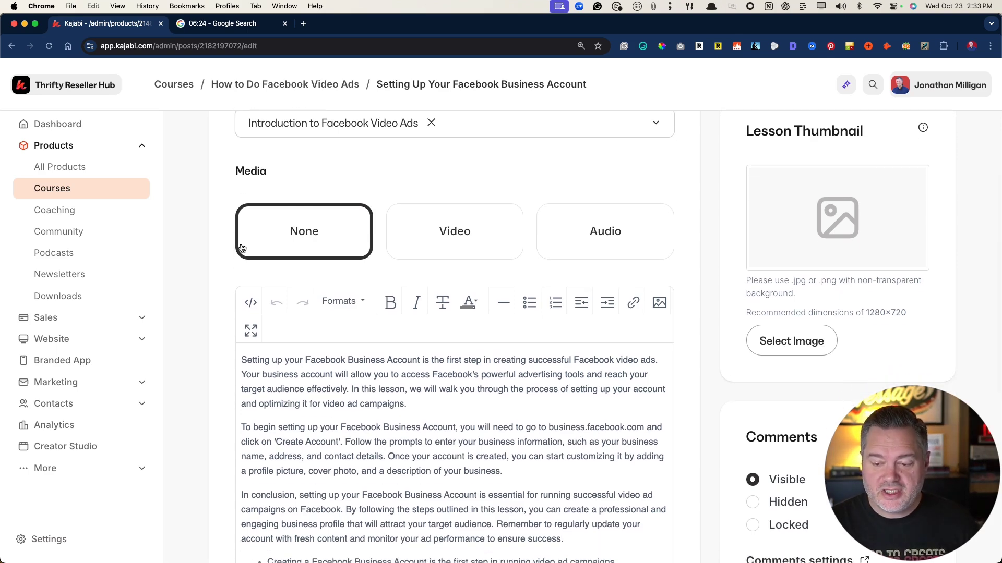
scroll(240, 246, "down", 4)
left_click(243, 288)
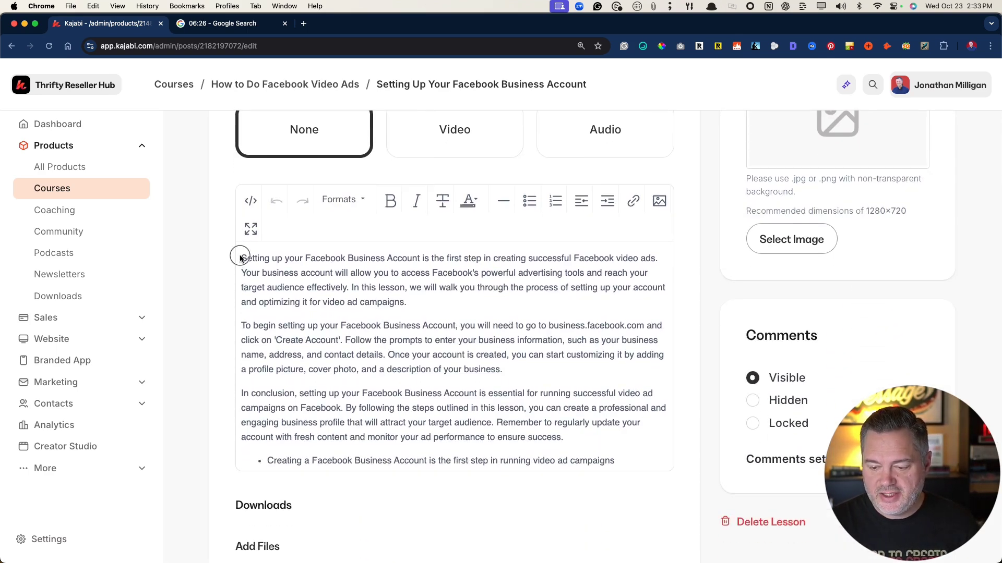
left_click_drag(240, 259, 567, 462)
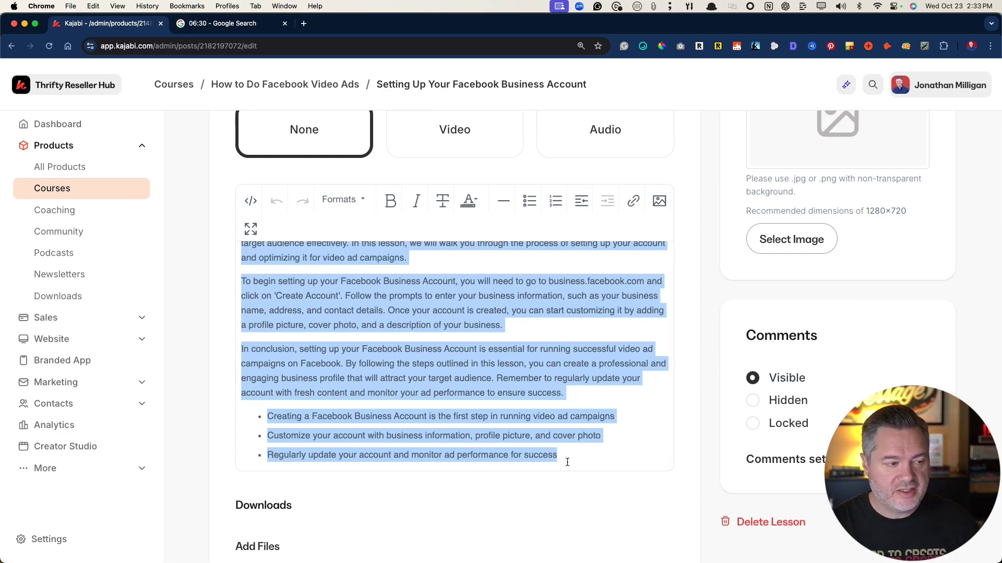
left_click(457, 392)
scroll(456, 392, "up", 5)
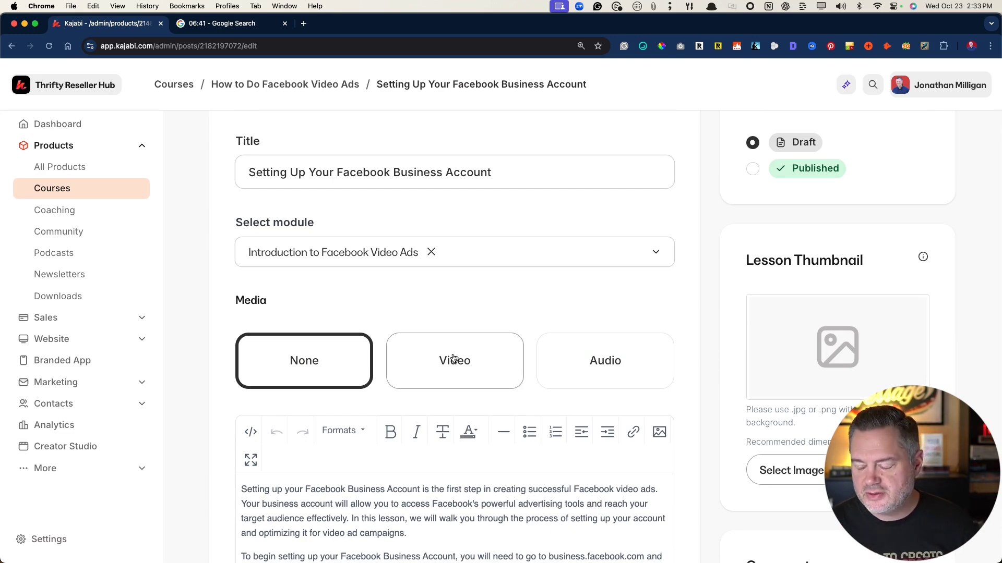
Set the lesson's media type to Video and its comments to Hidden.
left_click(454, 359)
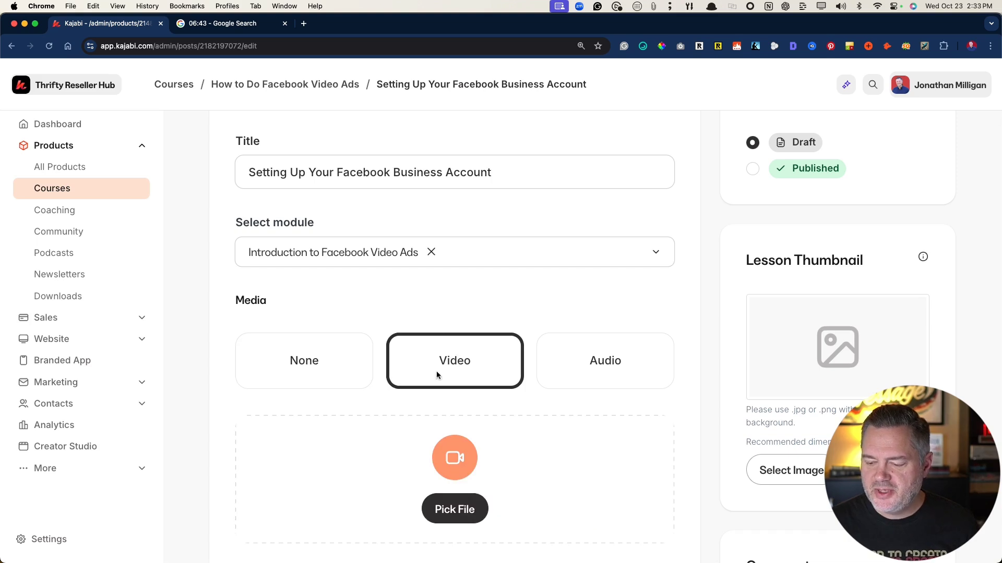
scroll(437, 372, "down", 2)
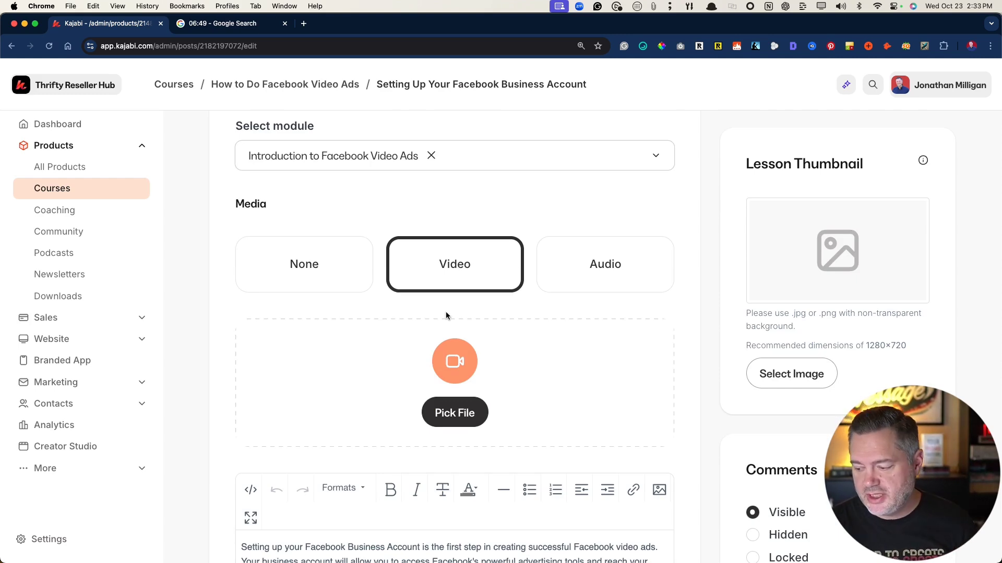
scroll(583, 280, "down", 5)
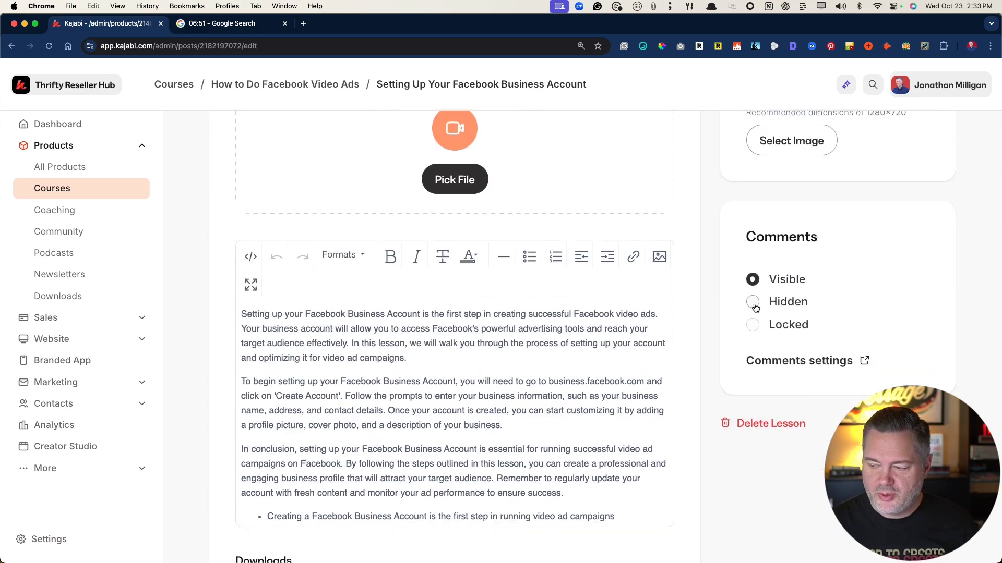
left_click(753, 302)
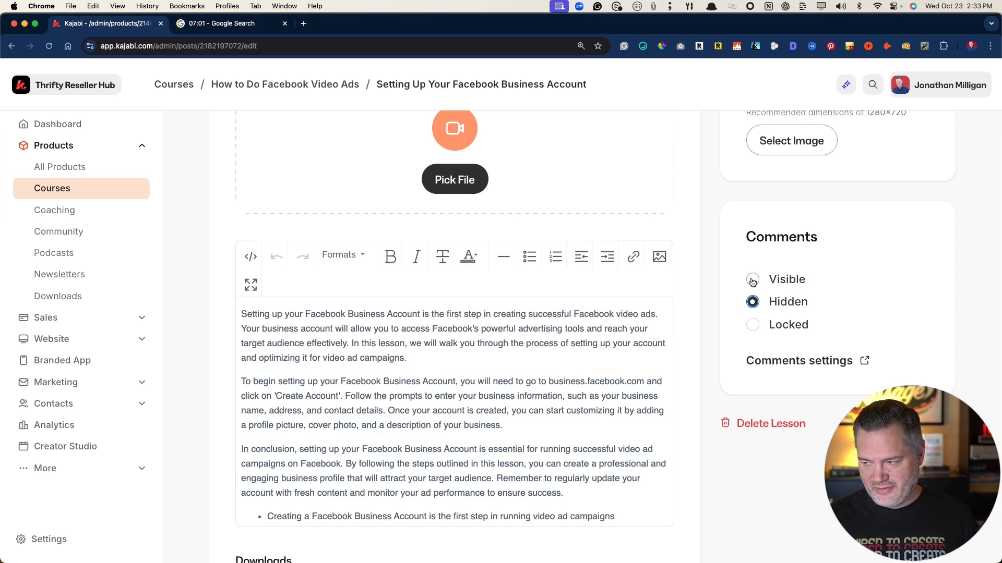
scroll(752, 282, "up", 4)
scroll(751, 281, "up", 3)
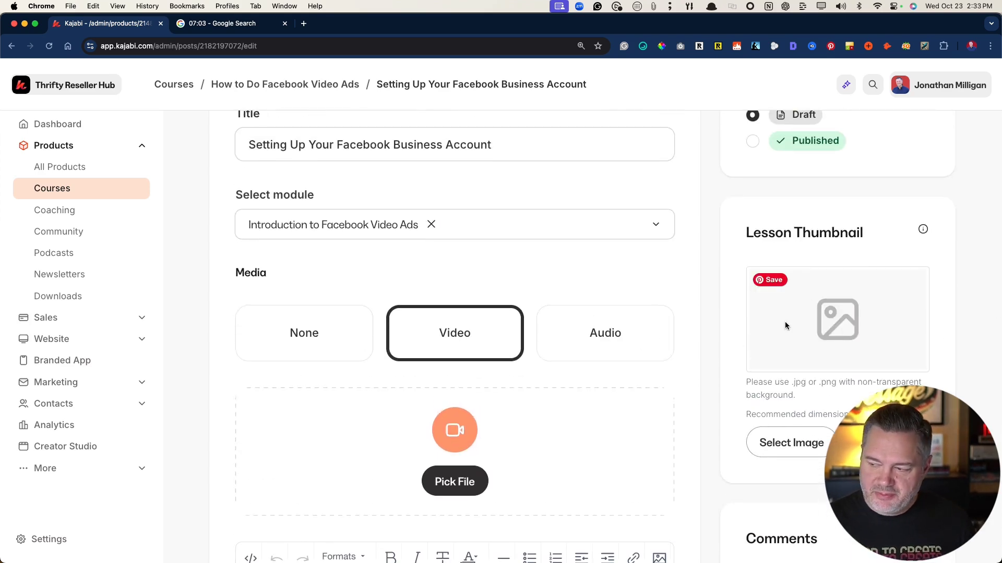
scroll(785, 322, "up", 3)
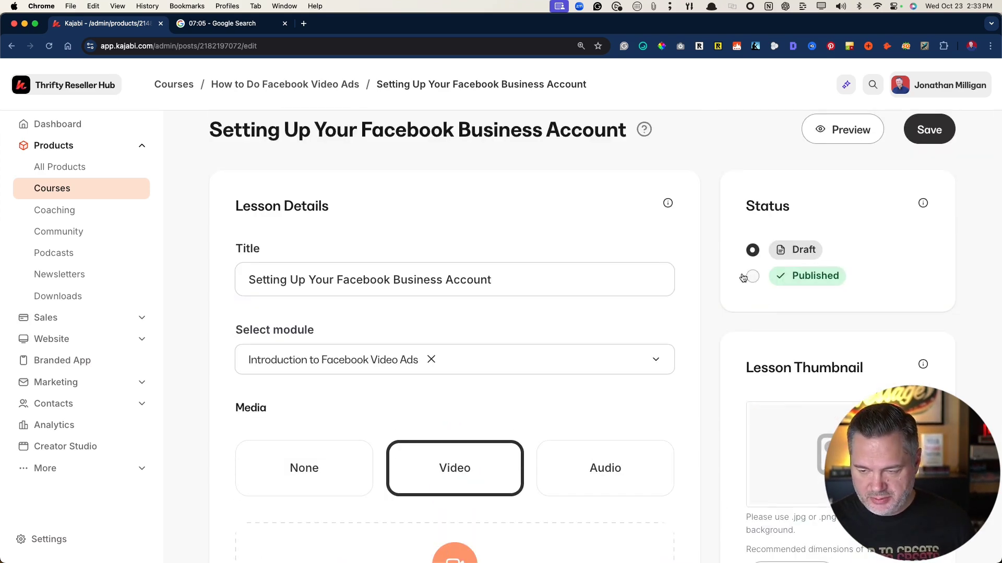
Discard the lesson's unsaved changes and return to the "How to Do Facebook Video Ads" course outline.
left_click(270, 85)
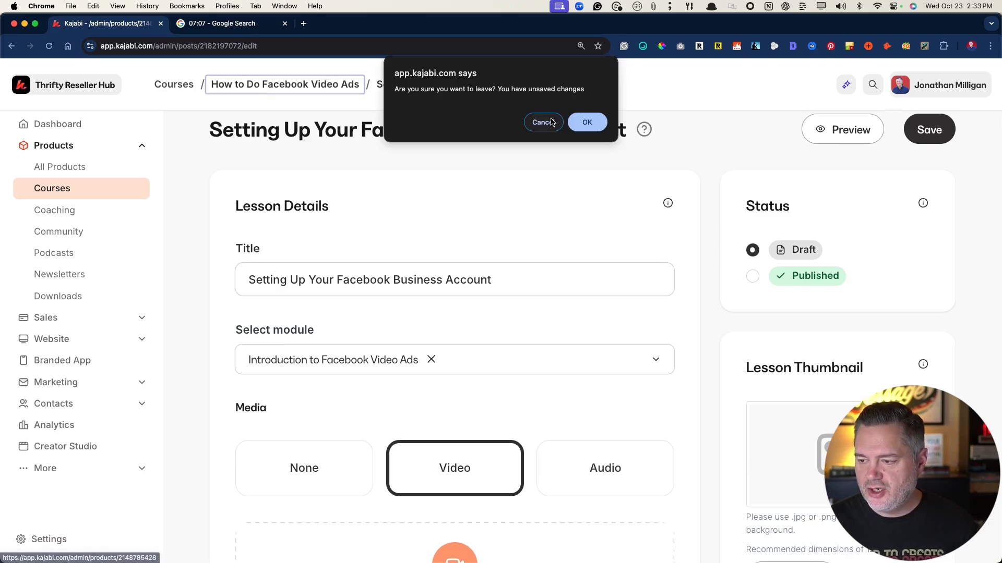
left_click(594, 124)
scroll(434, 340, "down", 4)
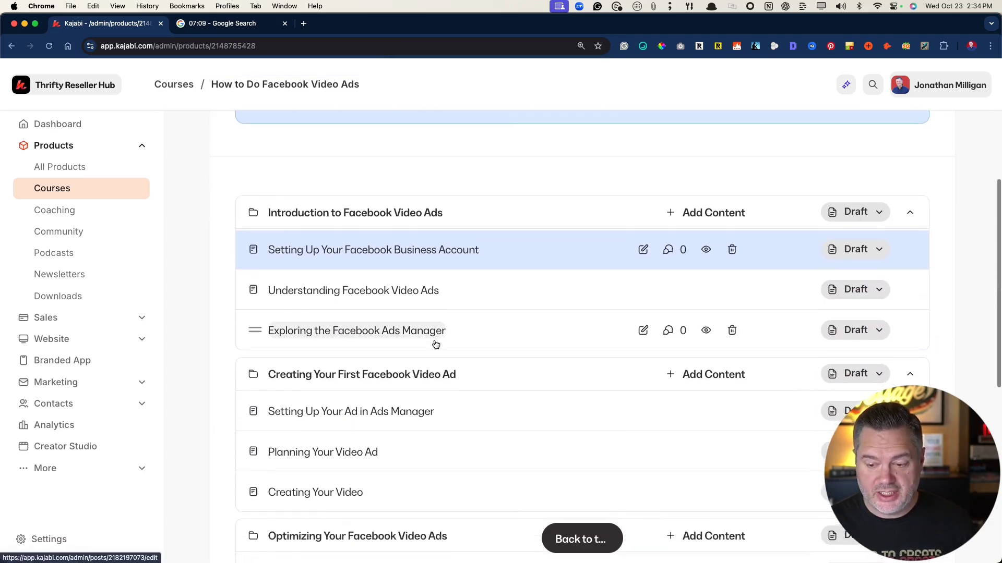
scroll(434, 344, "up", 7)
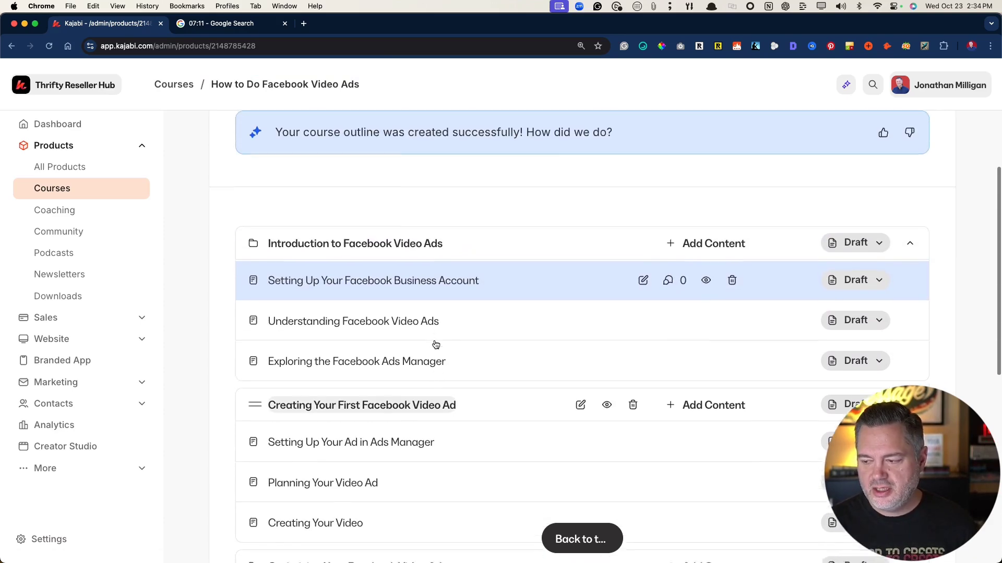
scroll(434, 343, "up", 2)
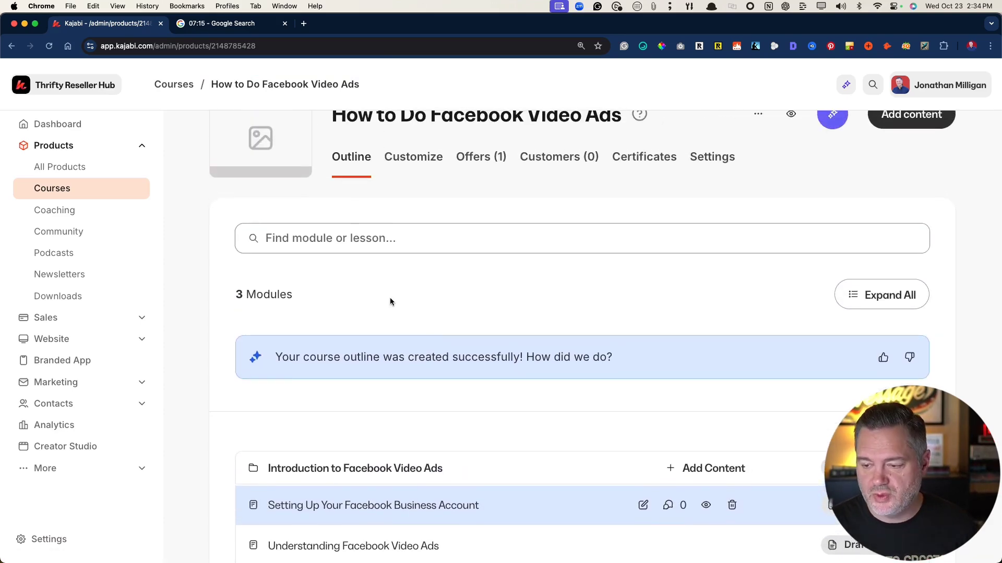
scroll(390, 301, "up", 1)
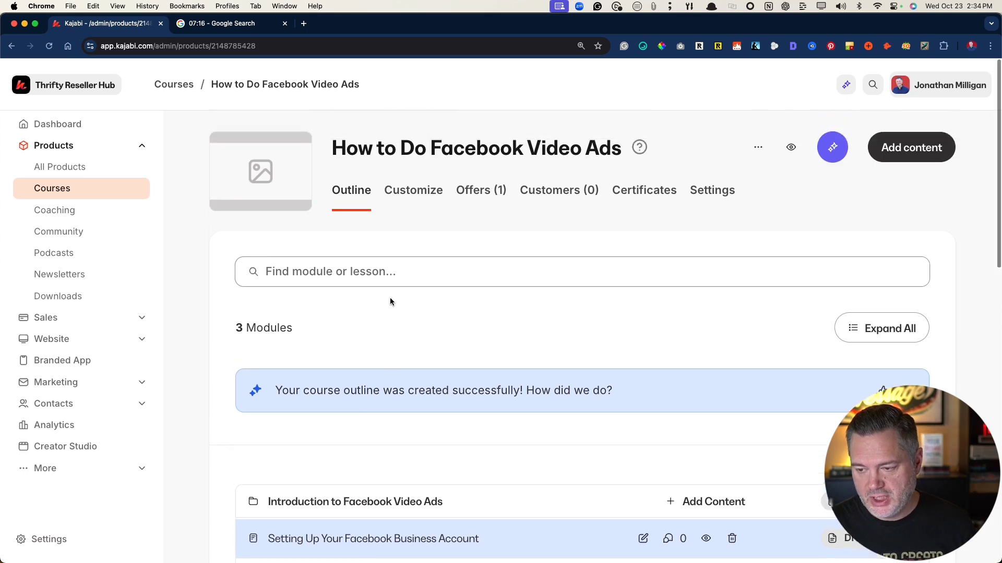
Open the course's free offer and review its details, included products and access settings.
left_click(481, 193)
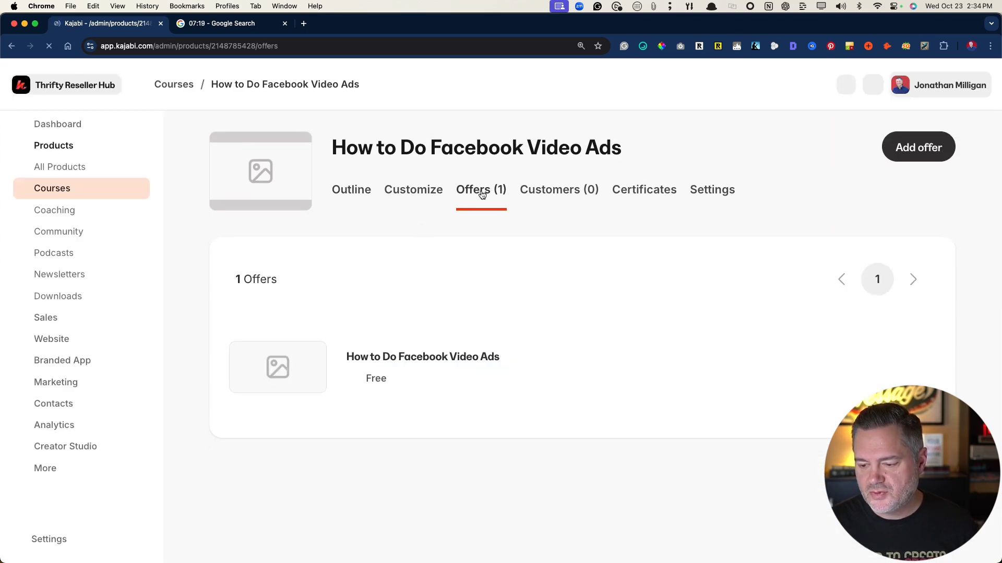
left_click(427, 360)
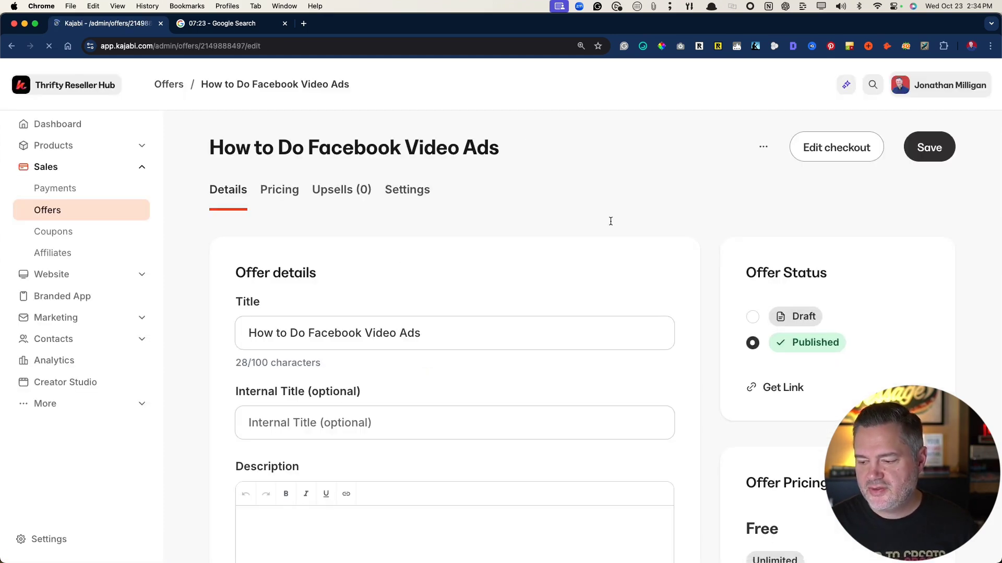
scroll(611, 222, "down", 2)
scroll(801, 446, "down", 3)
scroll(678, 365, "up", 5)
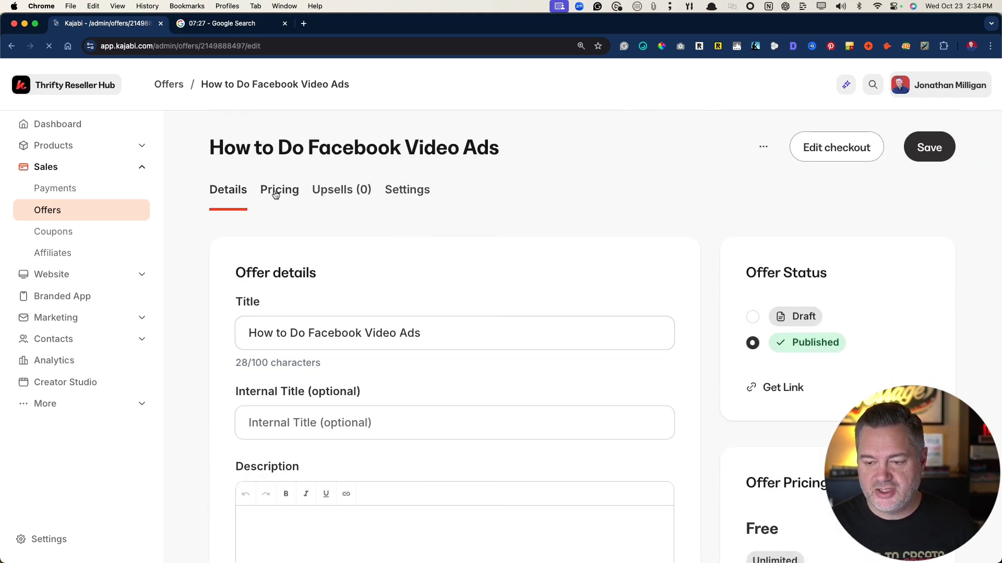
scroll(626, 215, "down", 10)
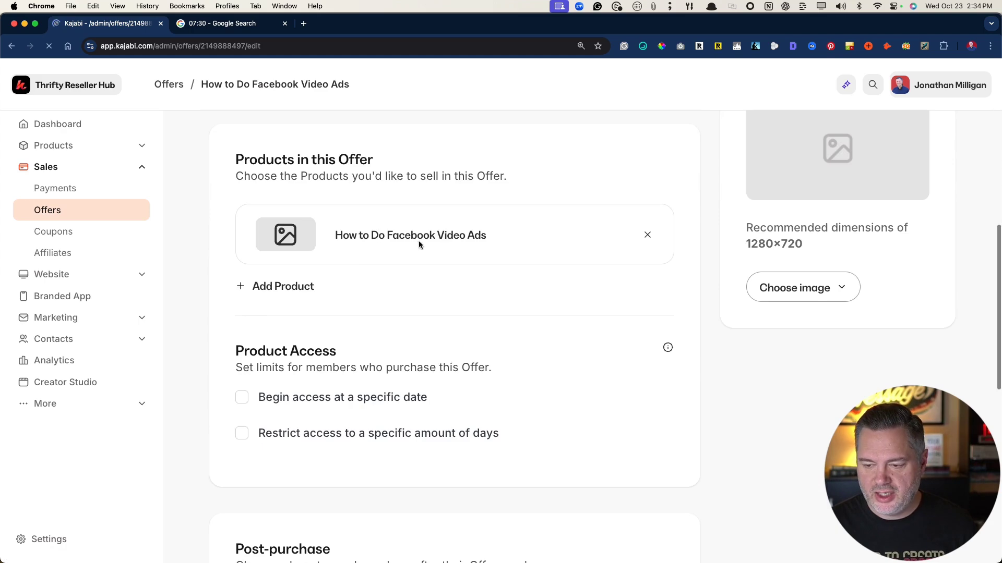
scroll(399, 227, "up", 10)
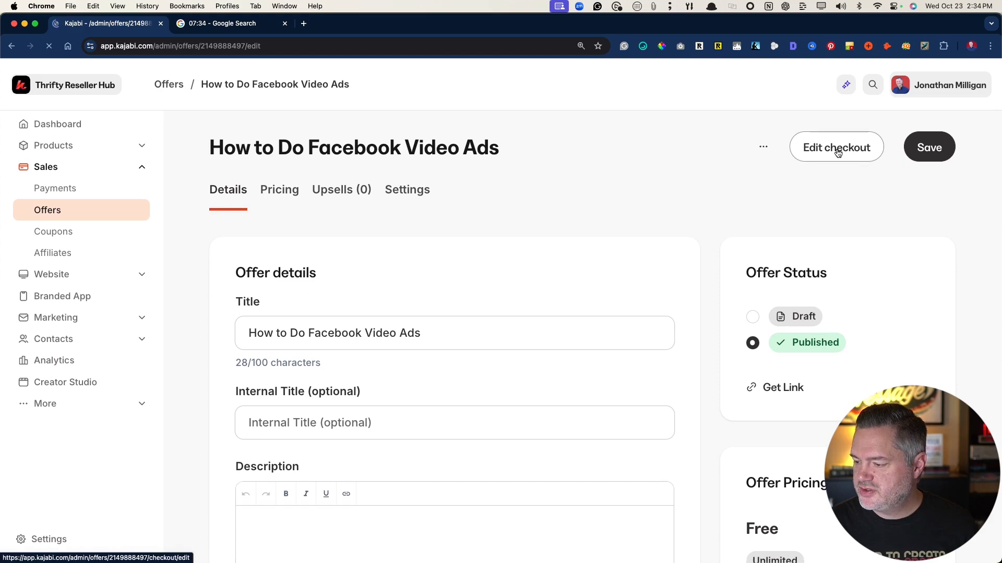
Open the offer's checkout page for editing and replace the call-to-action placeholder in its description with "Discover the Secrets to Successful Facebook Video Ads".
left_click(824, 151)
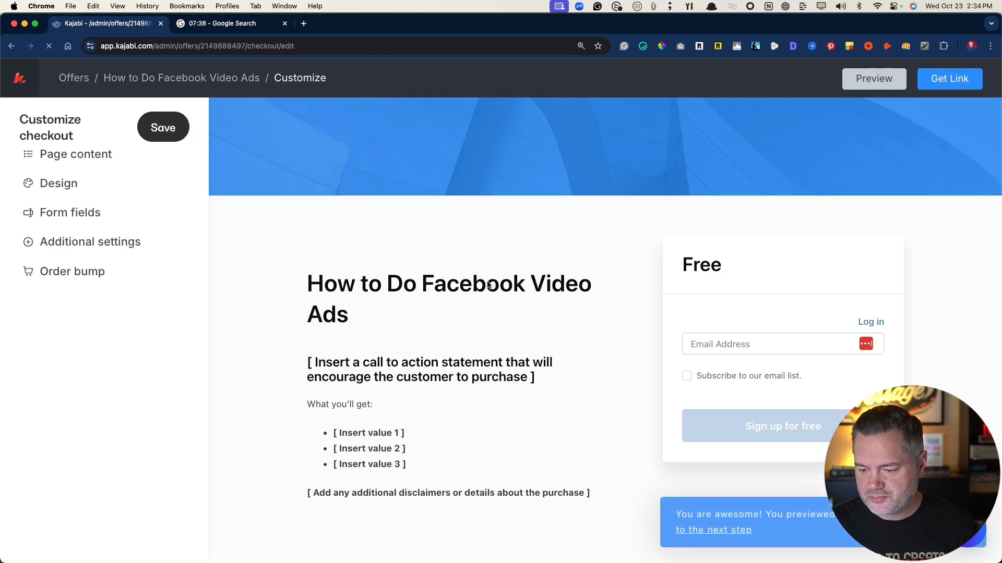
left_click(454, 427)
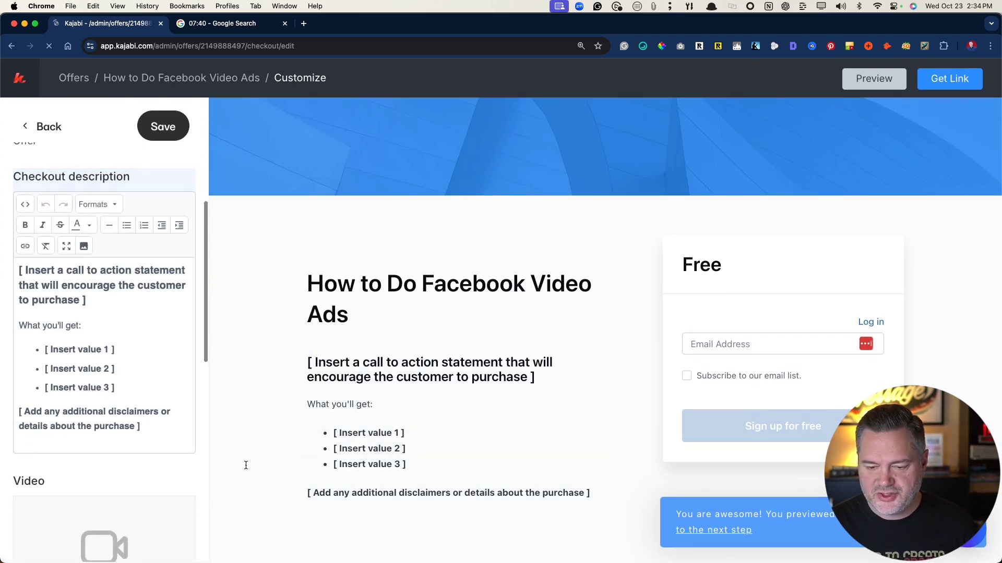
left_click_drag(152, 436, 16, 269)
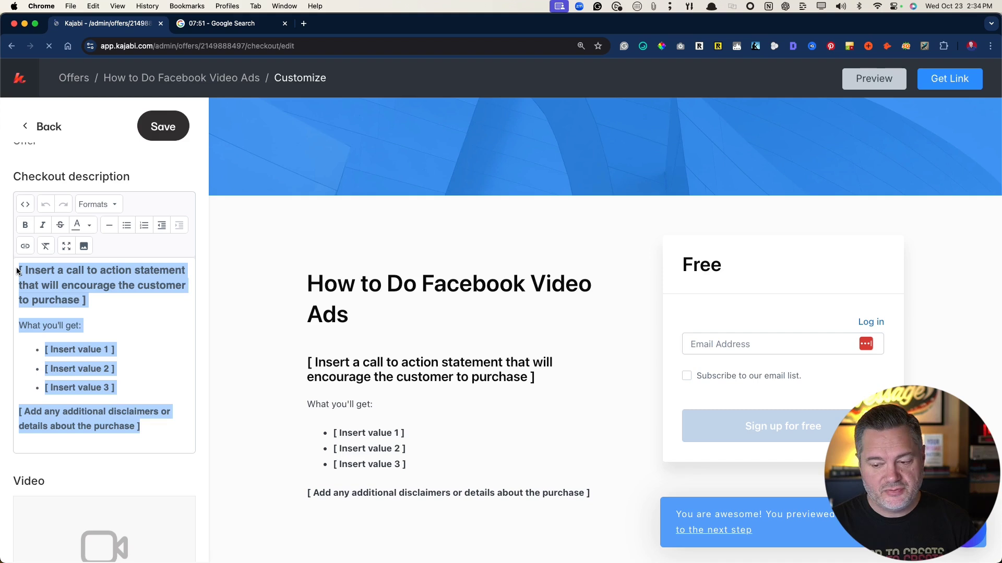
left_click(72, 299)
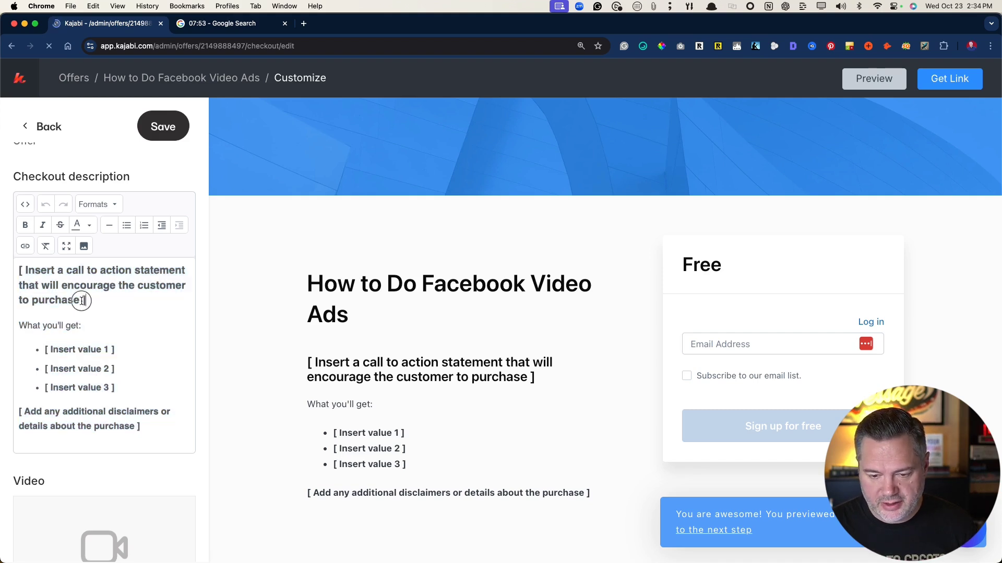
left_click_drag(85, 301, 17, 266)
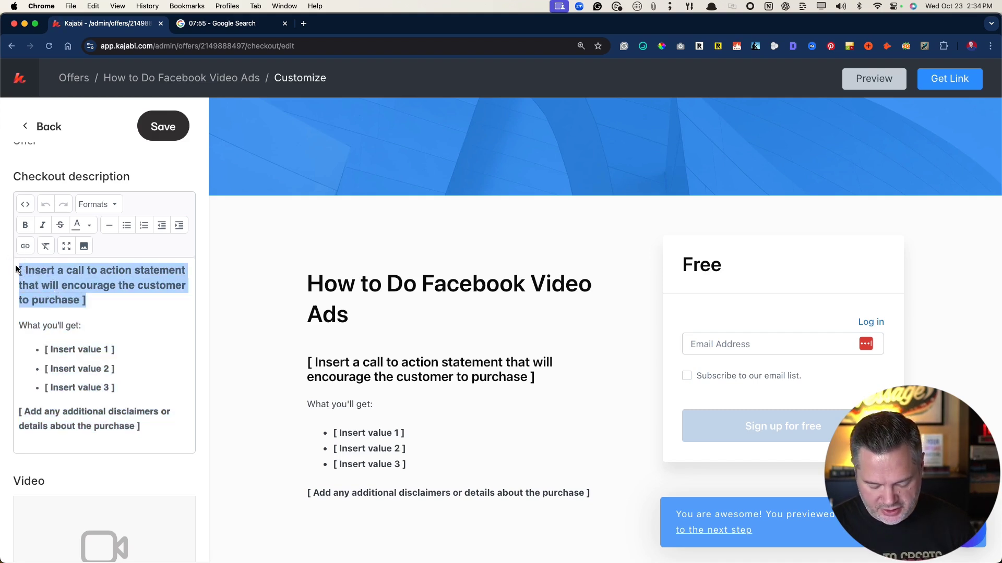
type("Dis")
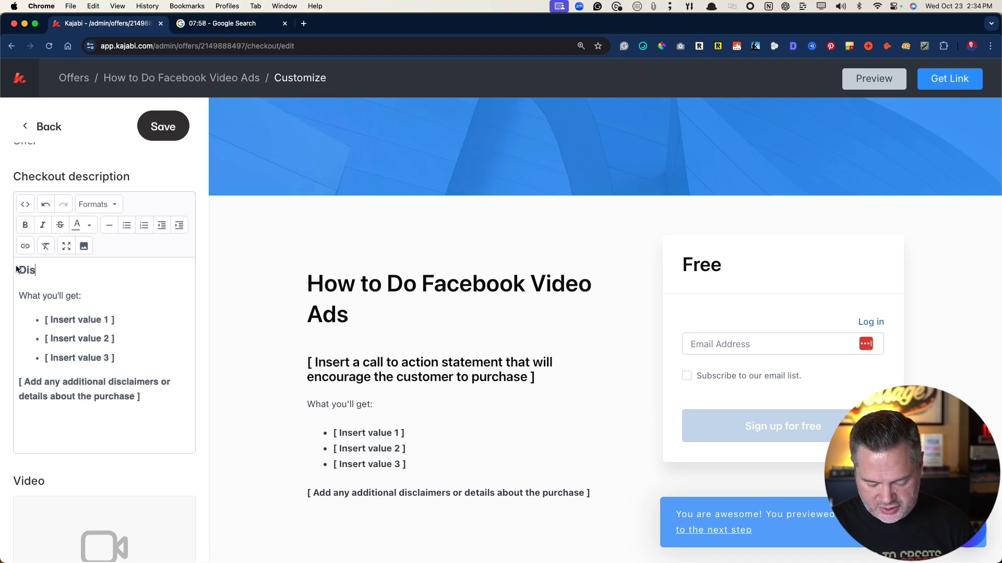
type("cover the Sec")
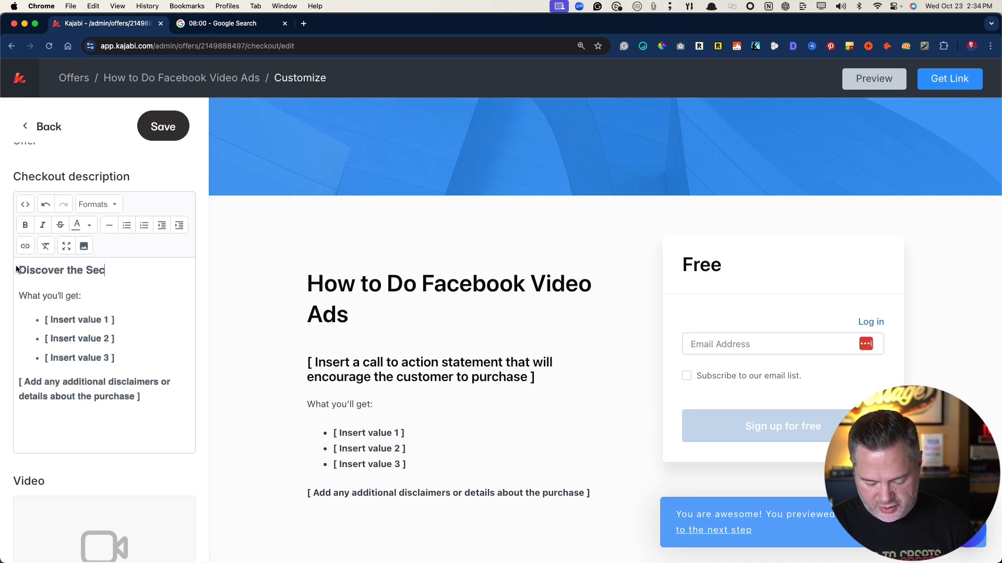
type("rets to ")
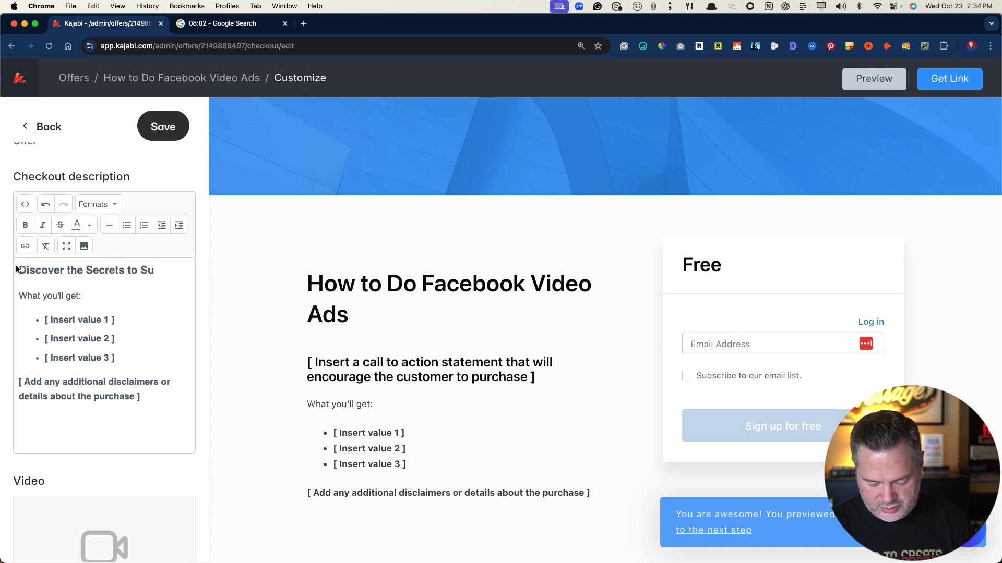
type("Successful Facebook V")
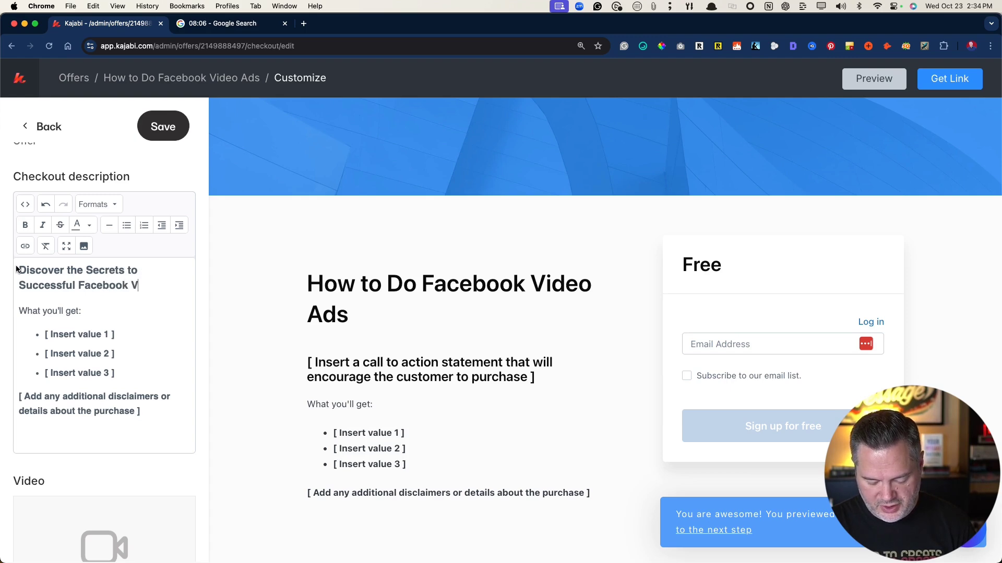
type("ideo Ads")
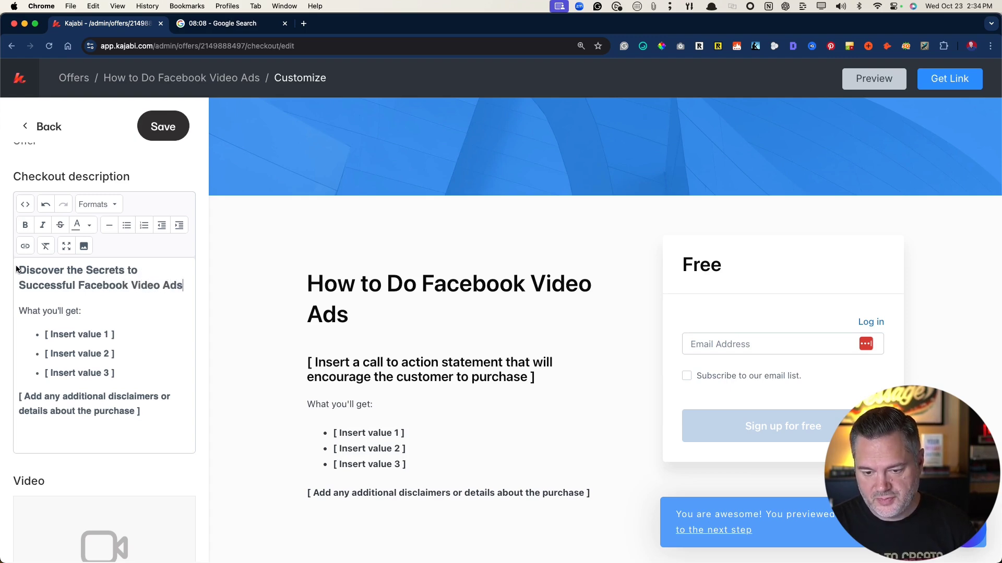
Disable the banner image on the checkout page and save the checkout changes.
left_click_drag(42, 334, 122, 375)
left_click_drag(138, 412, 6, 407)
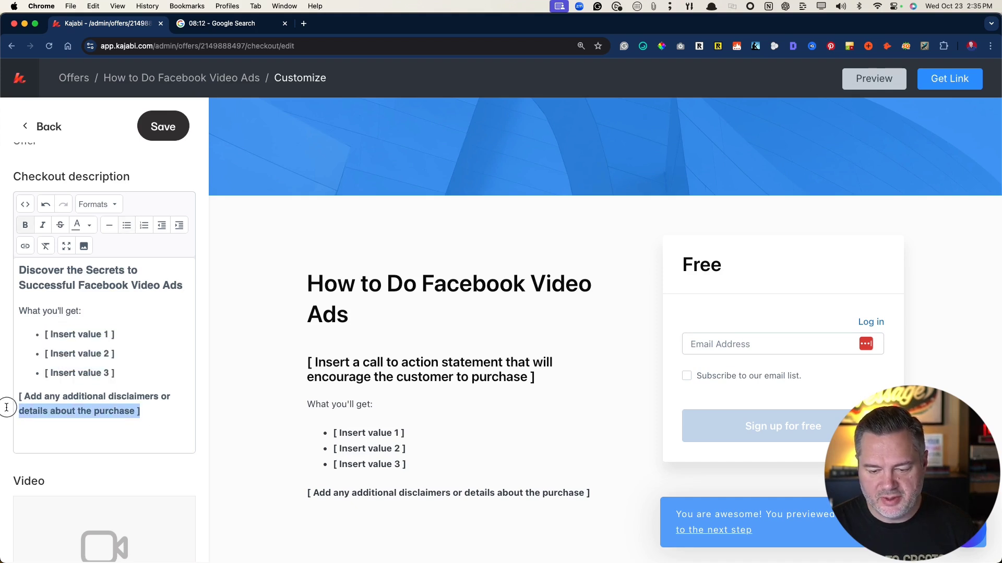
left_click(313, 280)
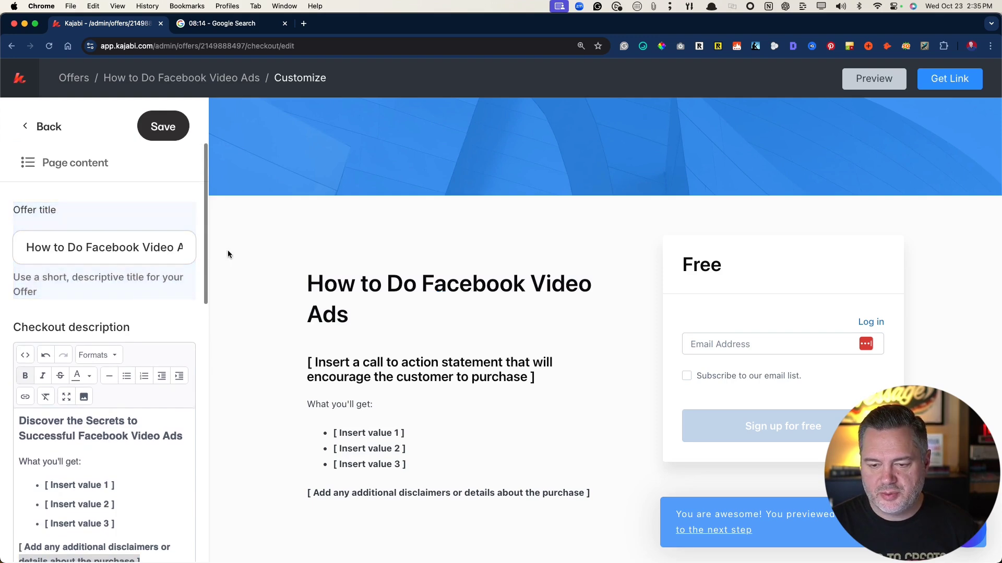
left_click(319, 150)
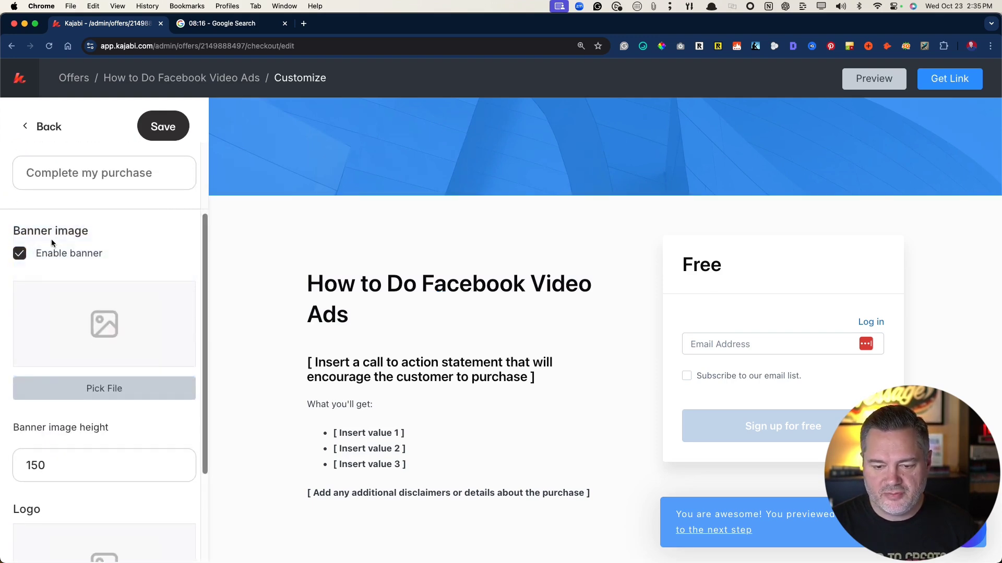
left_click(20, 255)
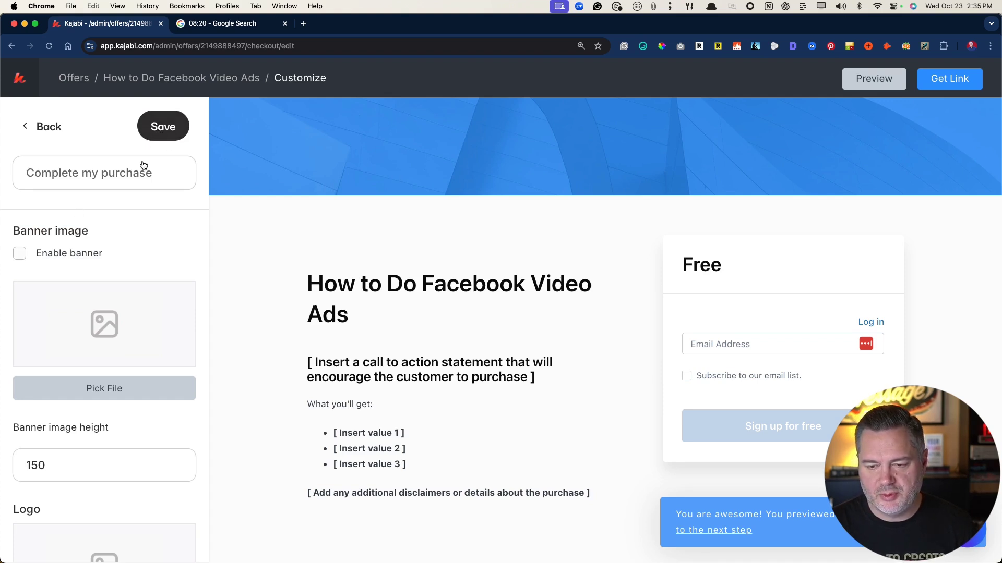
left_click(163, 126)
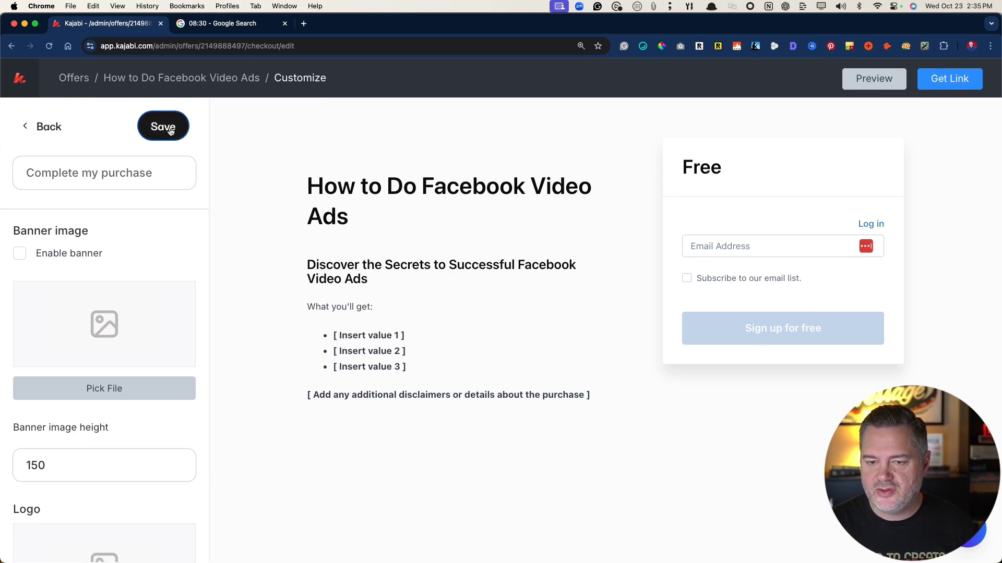
left_click(169, 129)
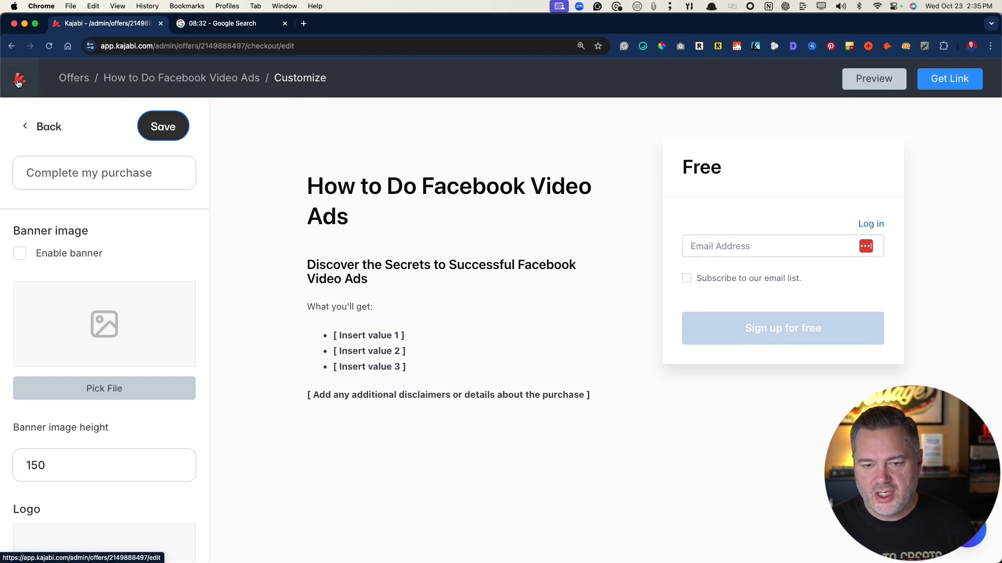
Leave the checkout editor and open the "How to Do Facebook Video Ads Presale Landing Page" for editing.
left_click(18, 82)
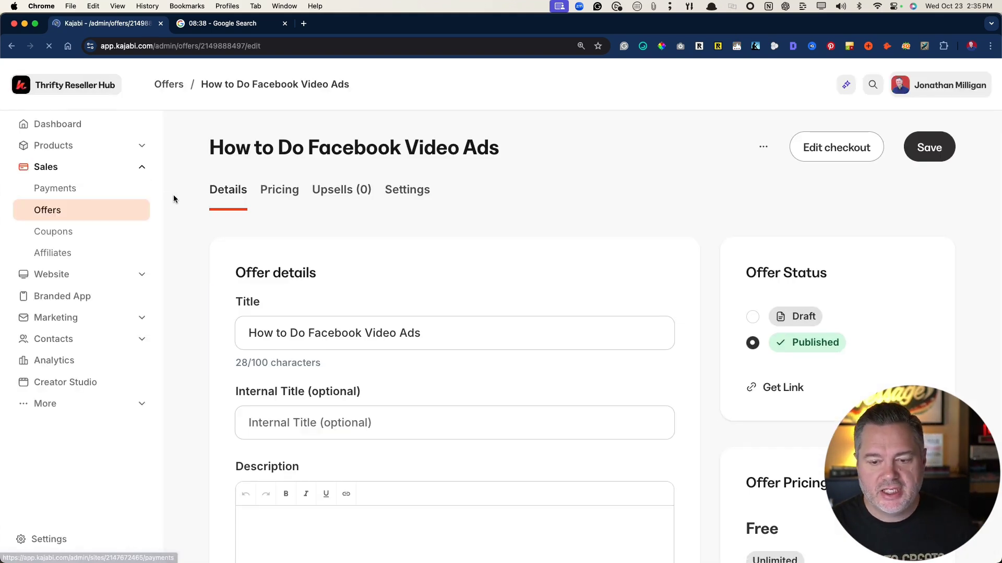
left_click(49, 277)
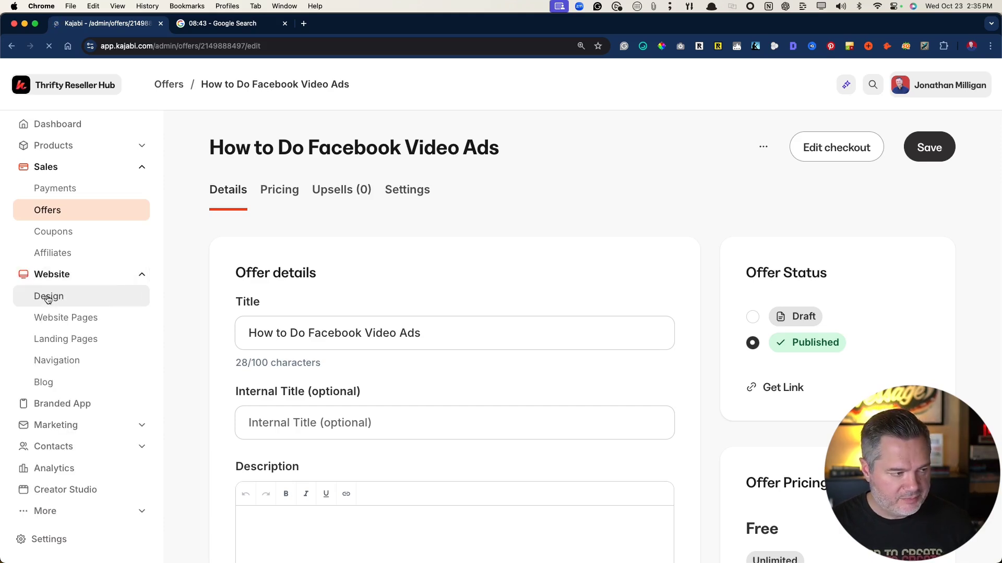
left_click(51, 345)
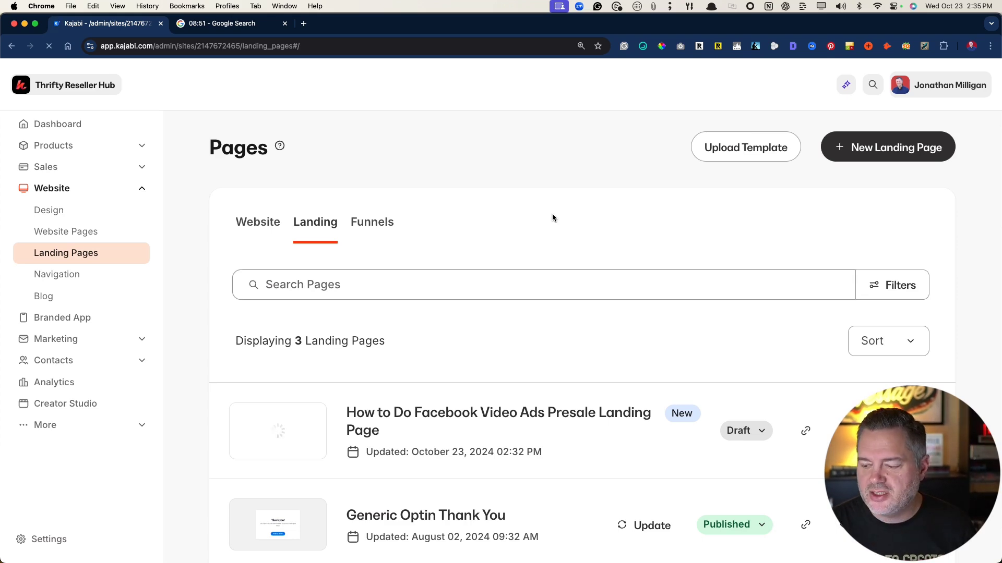
scroll(573, 266, "down", 2)
scroll(573, 266, "down", 1)
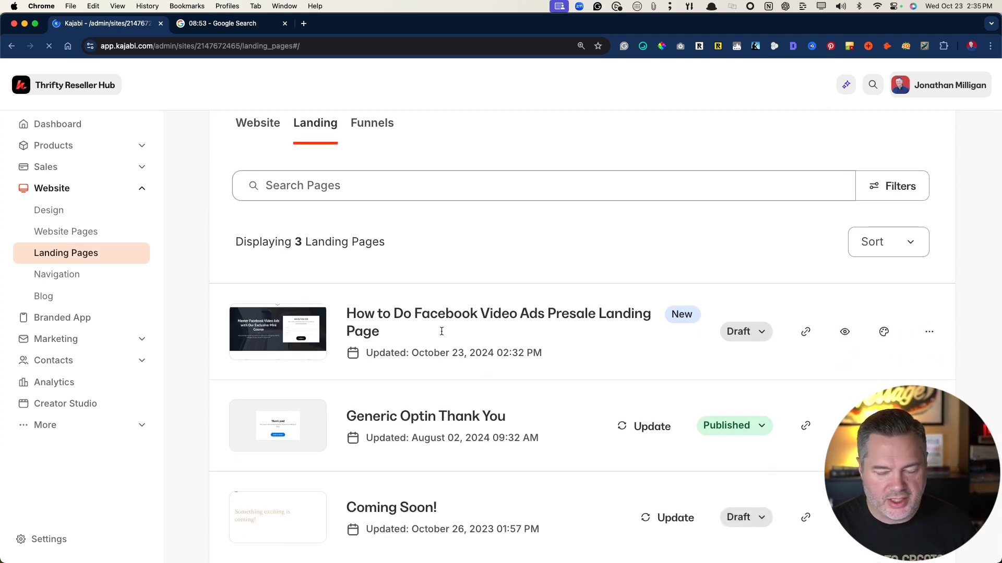
left_click(468, 318)
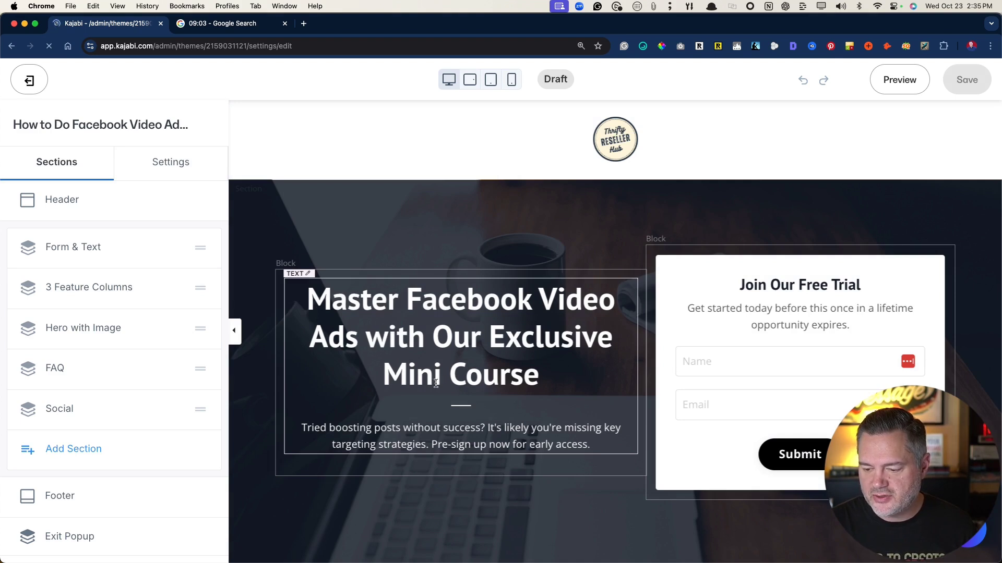
Add a Call to Action block to the landing page's Form & Text section with the button text "JOIN NOW".
scroll(371, 403, "down", 3)
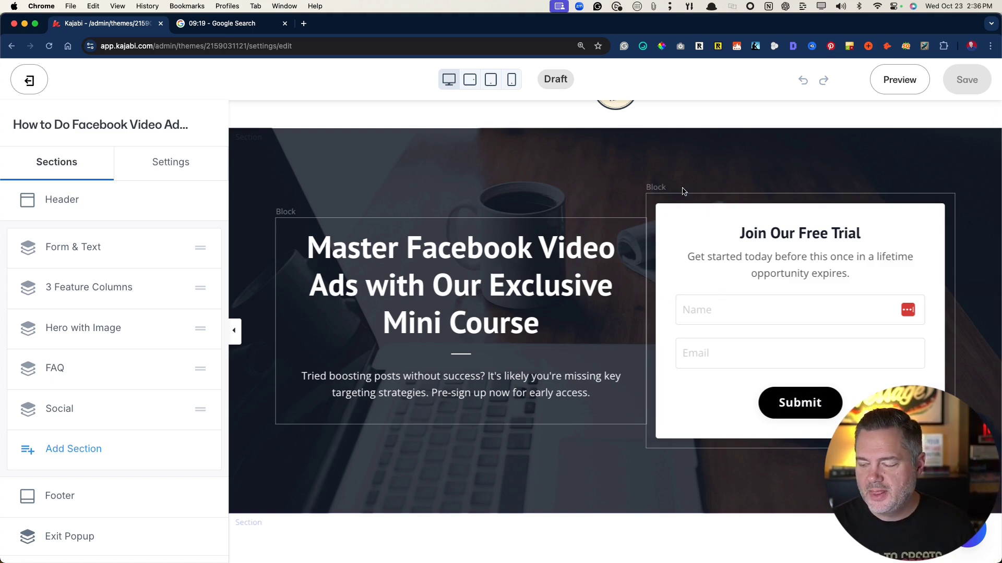
left_click(702, 215)
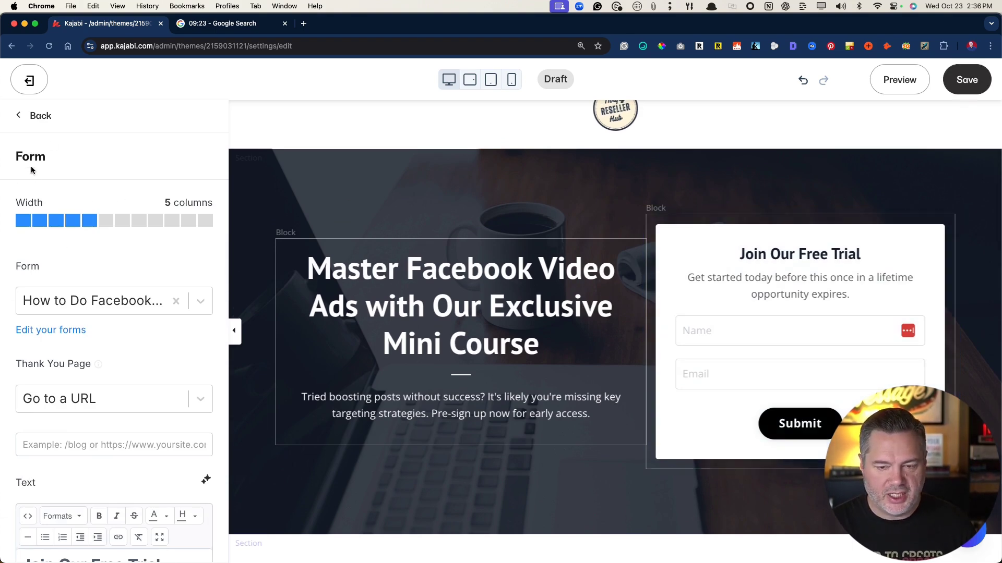
left_click(30, 116)
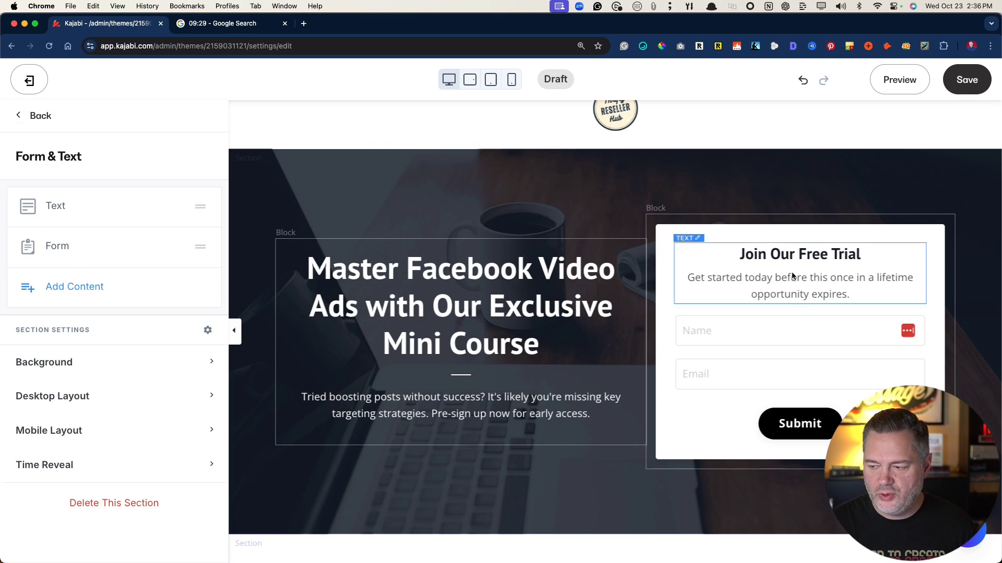
left_click(61, 287)
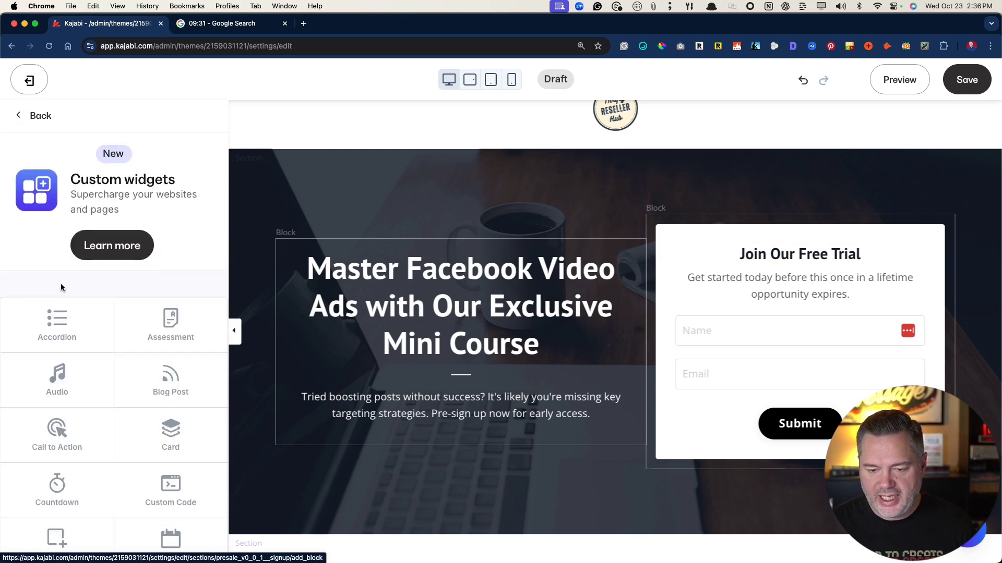
scroll(55, 319, "down", 5)
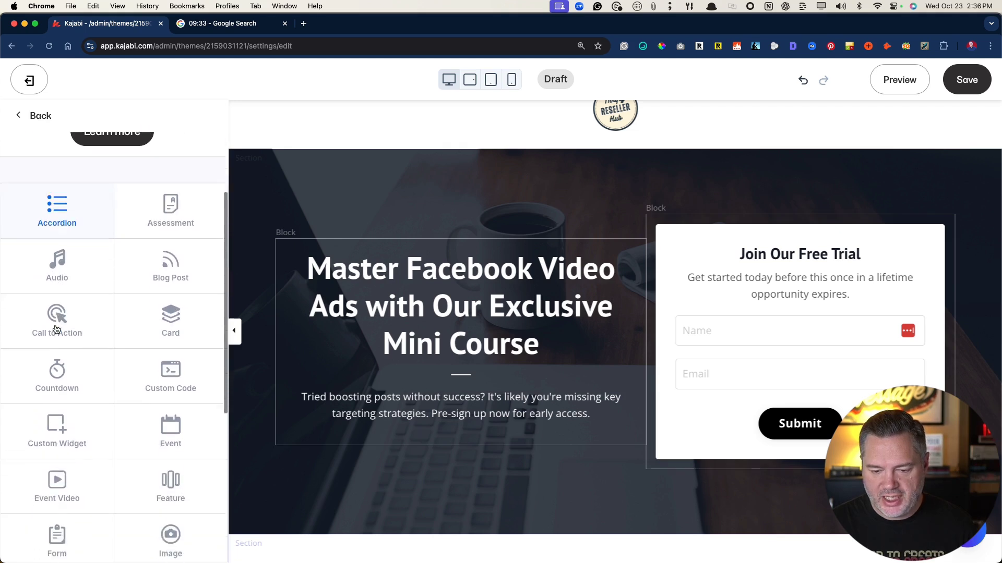
left_click(57, 298)
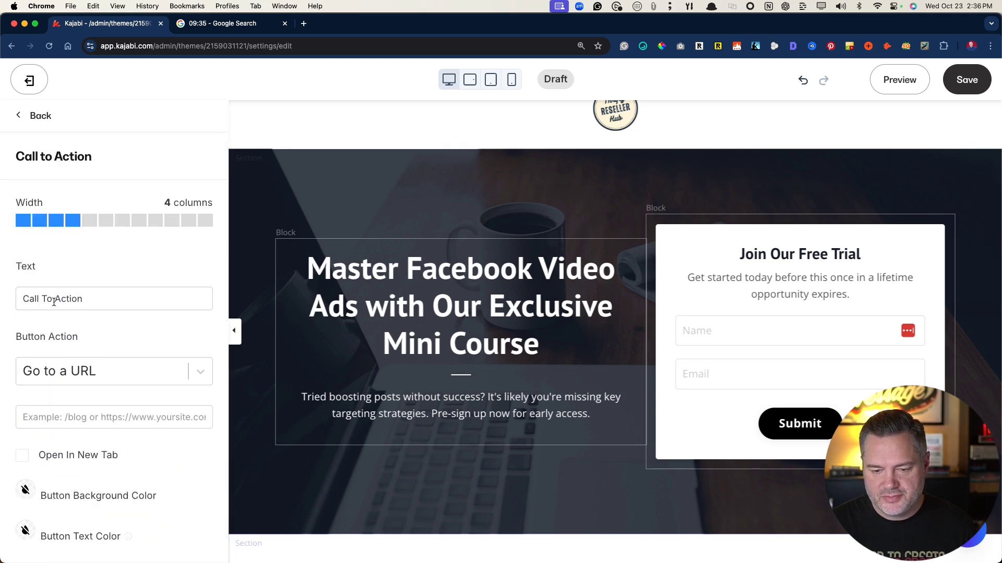
triple_click(54, 301)
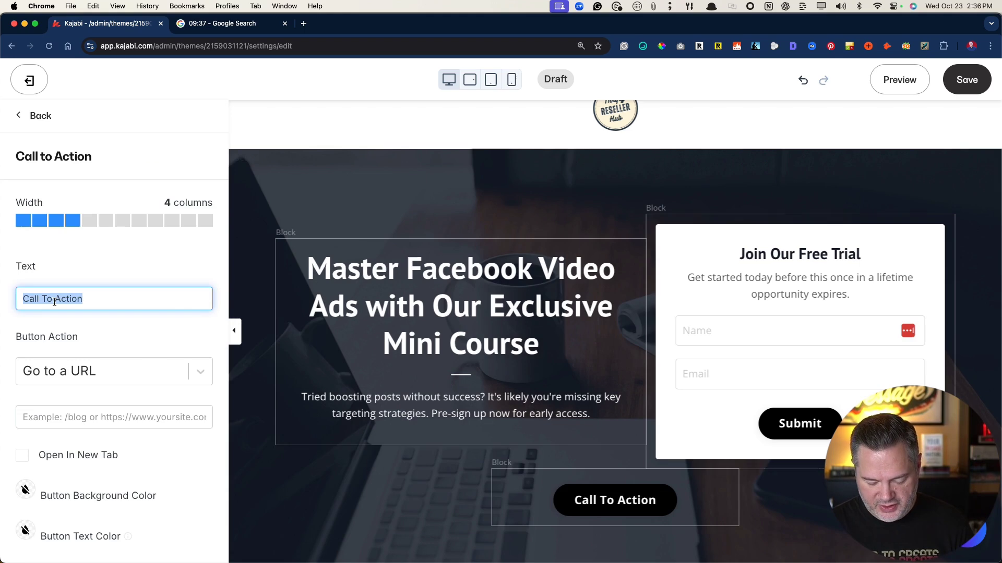
type("JOIN N")
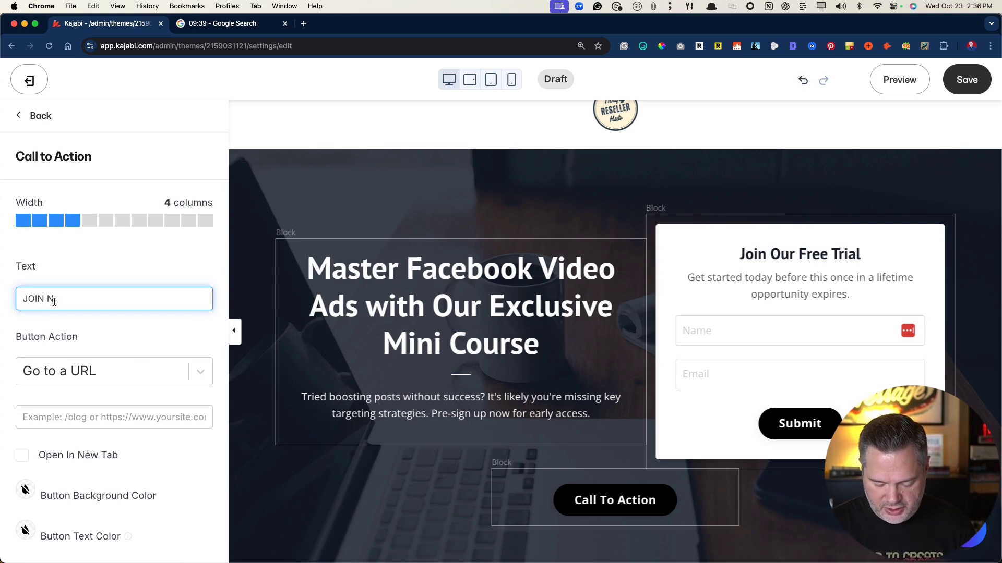
type("OW")
Set the JOIN NOW button's action to Go to a Checkout Page, using the free "How to Do Facebook Video Ads" offer.
scroll(92, 276, "down", 3)
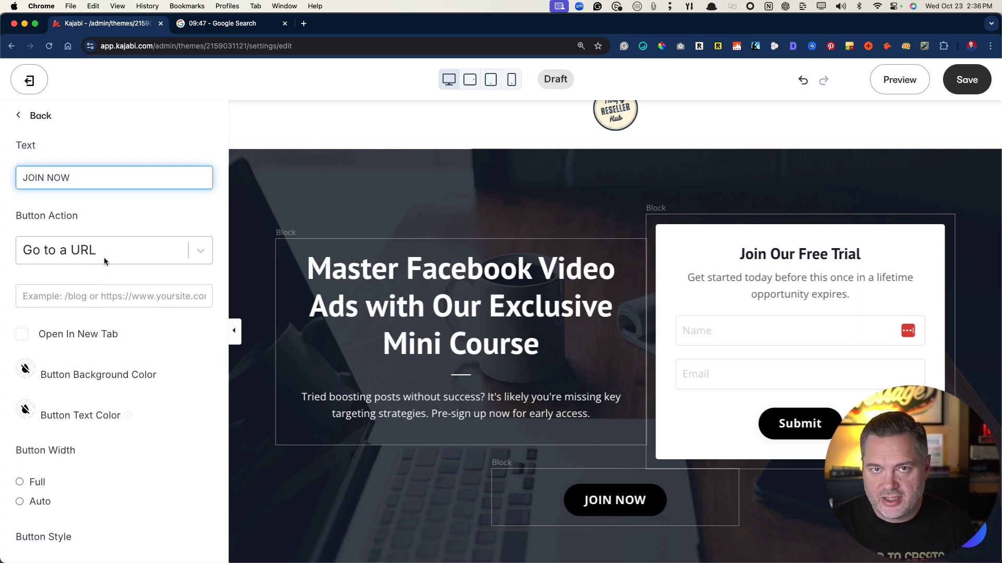
left_click(104, 257)
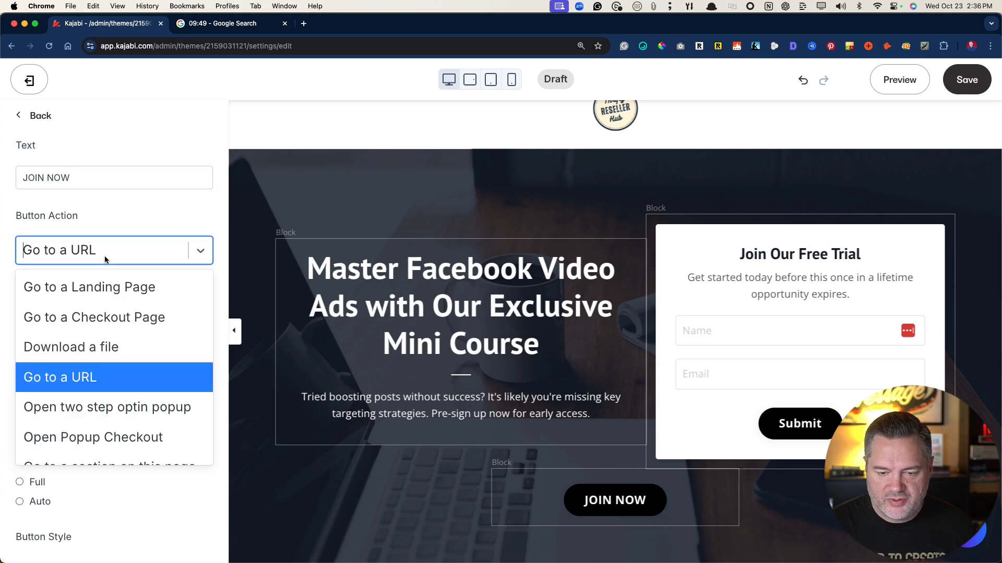
left_click(99, 317)
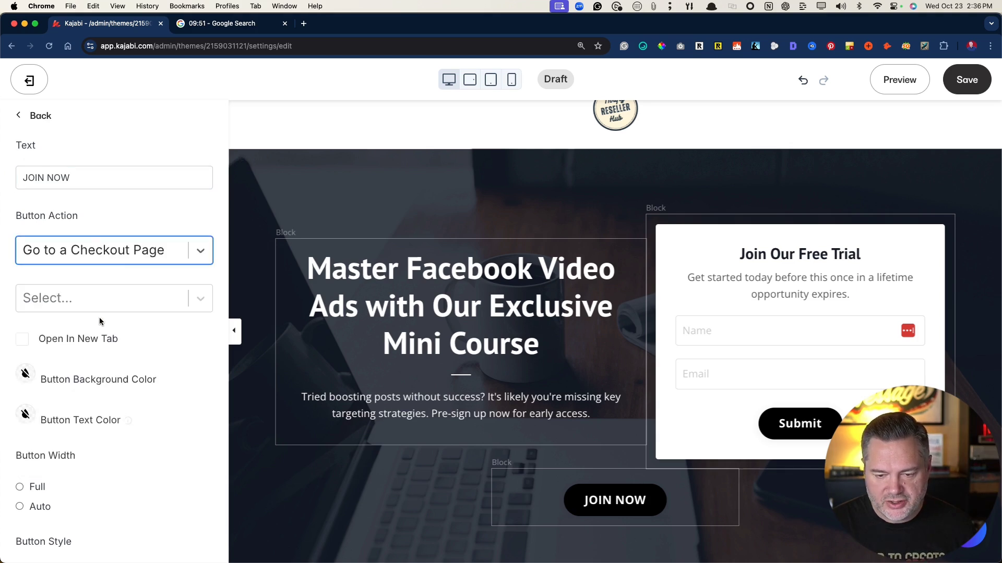
left_click(86, 307)
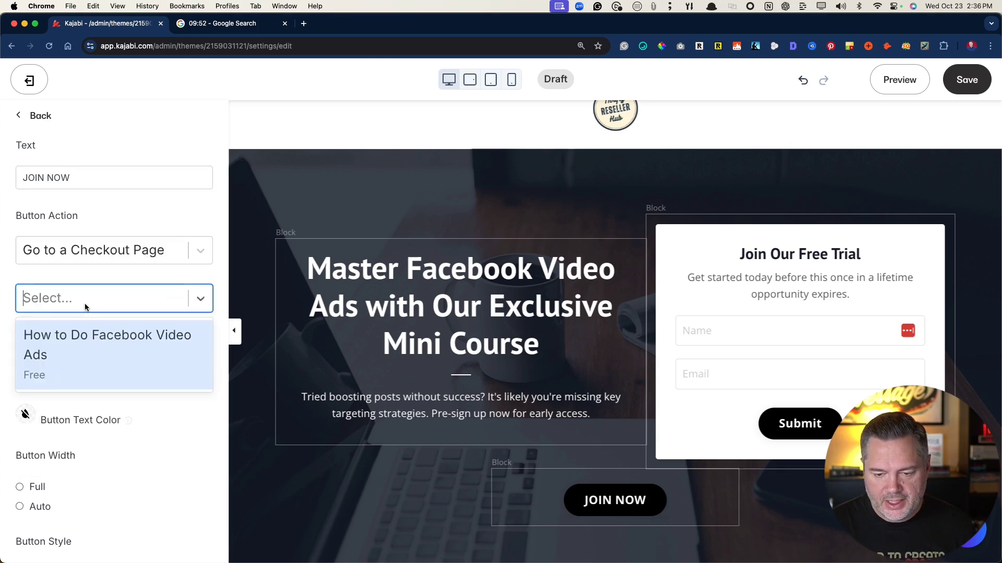
left_click(75, 340)
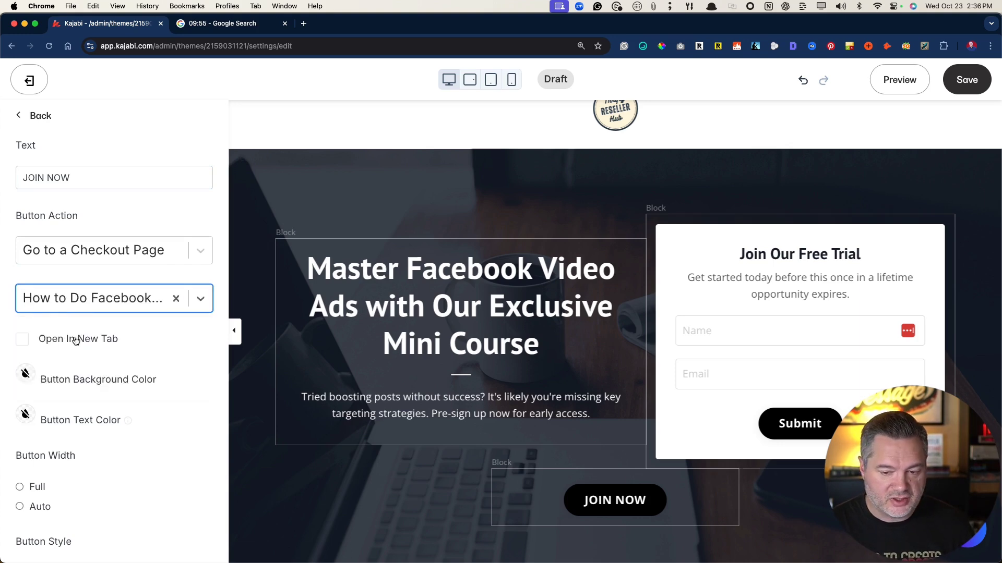
scroll(92, 307, "down", 2)
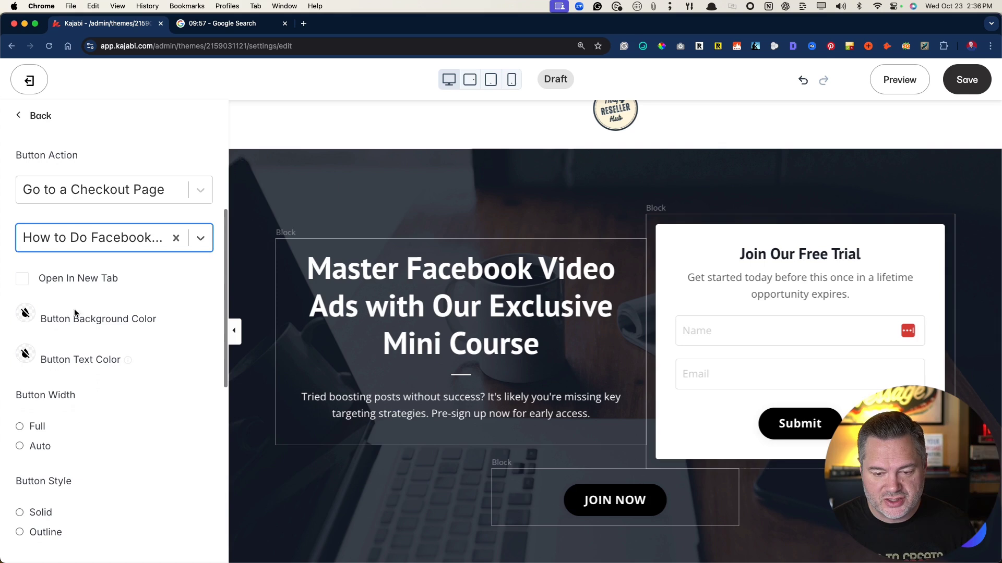
Give the JOIN NOW button a green background (RGB 39, 174, 96) and set its width to Full.
left_click(25, 314)
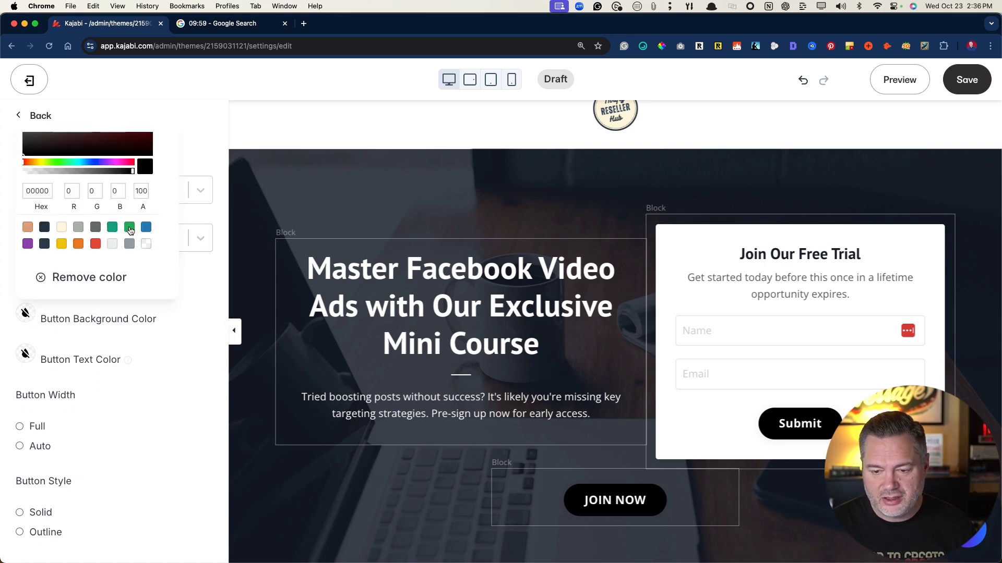
left_click(129, 228)
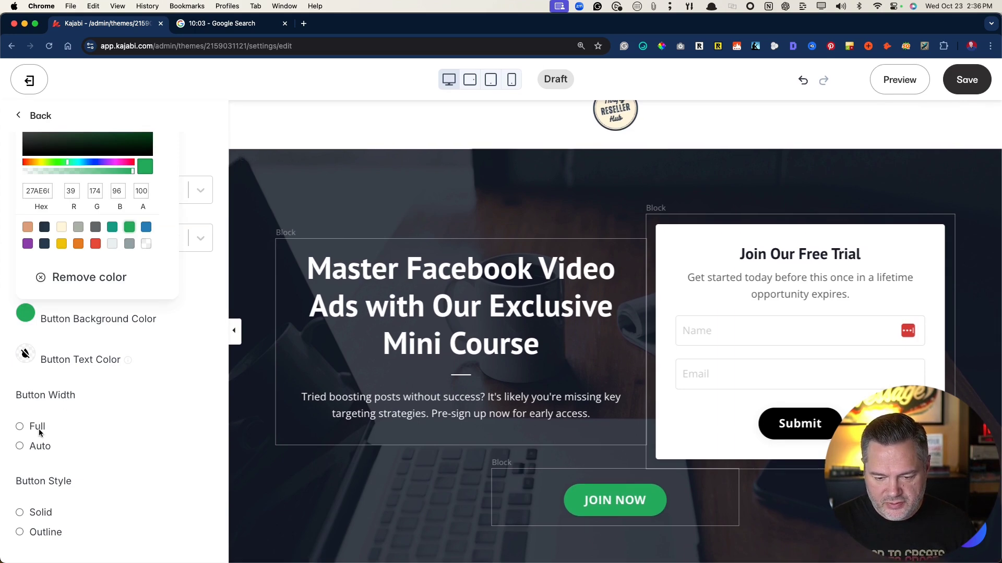
left_click(19, 428)
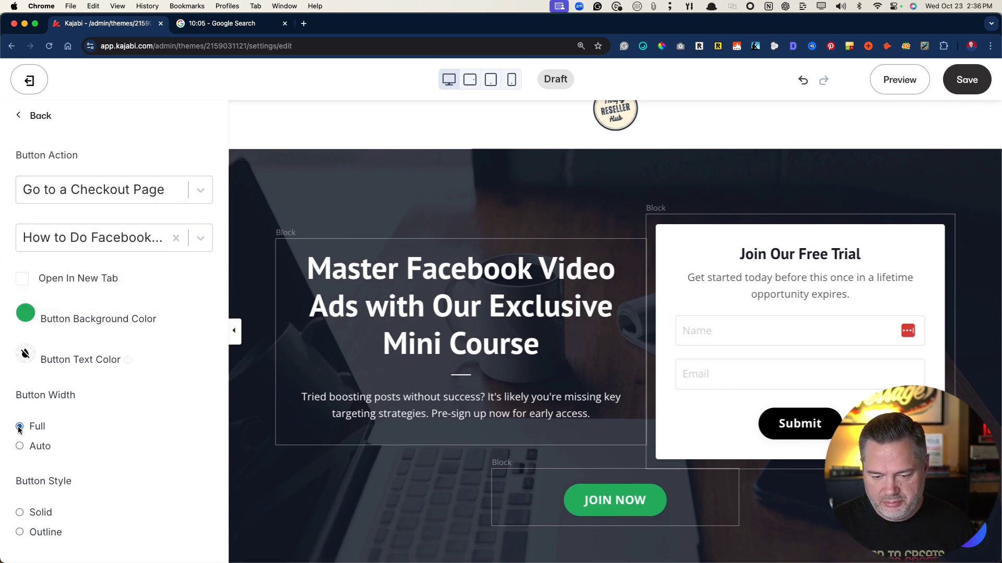
scroll(78, 339, "up", 5)
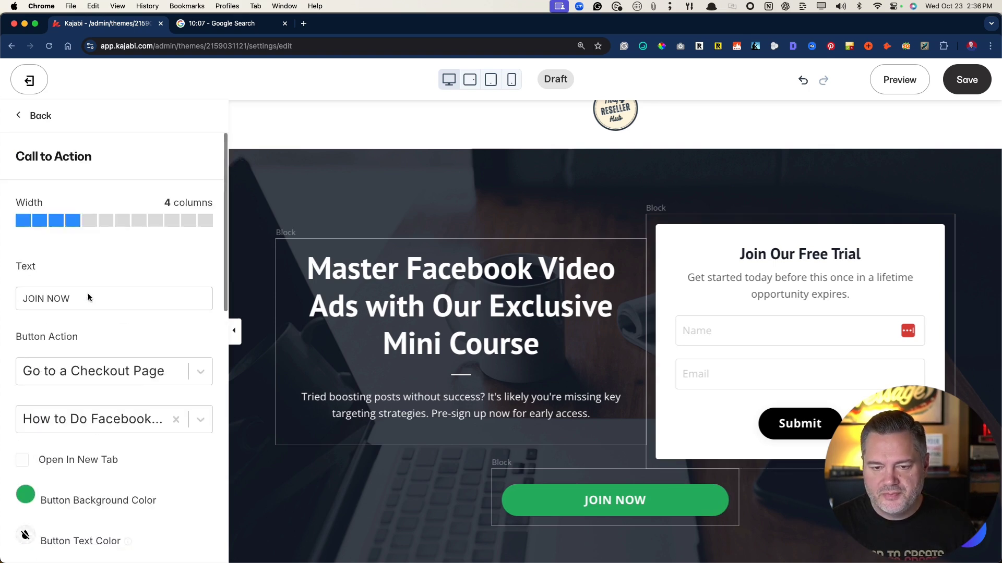
Hide the Form block in the landing page's Form & Text section.
left_click(40, 118)
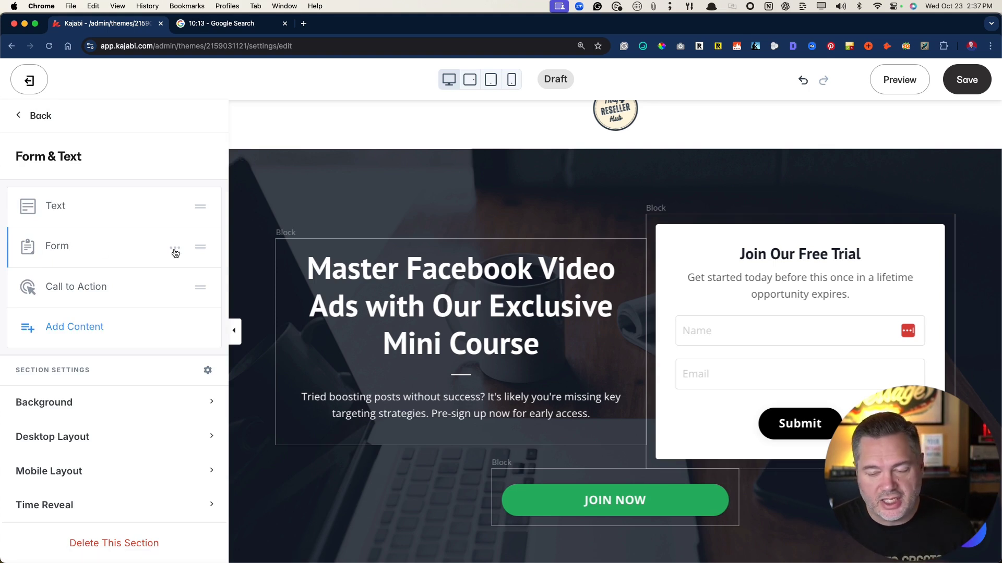
left_click(174, 248)
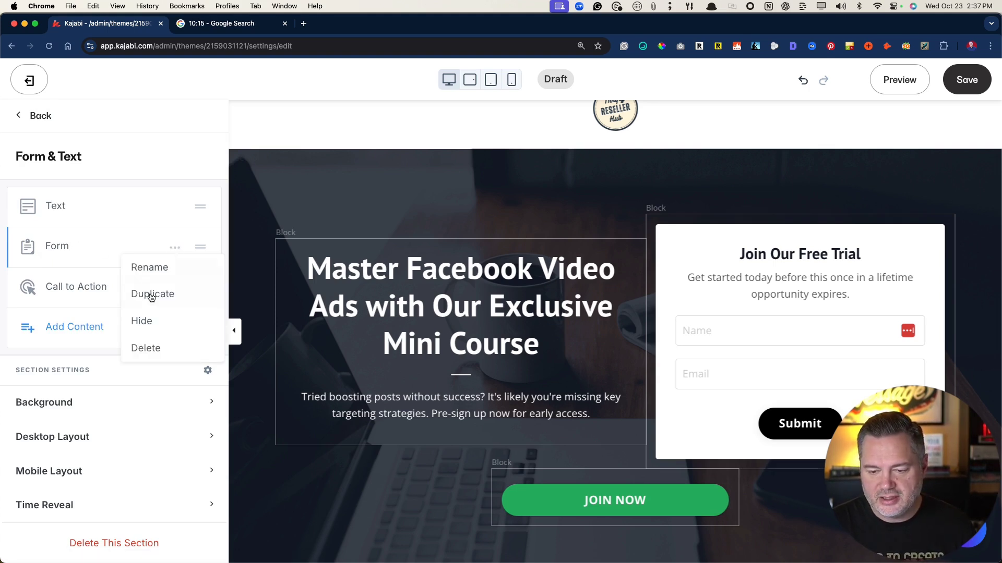
left_click(143, 322)
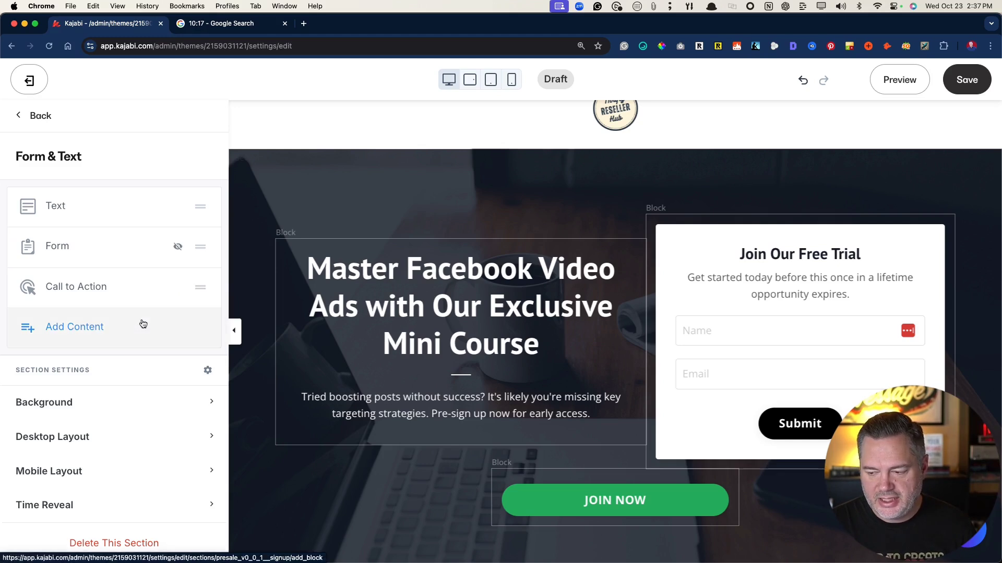
Widen the "Master Facebook Video Ads" headline text block to 12 columns.
left_click(389, 282)
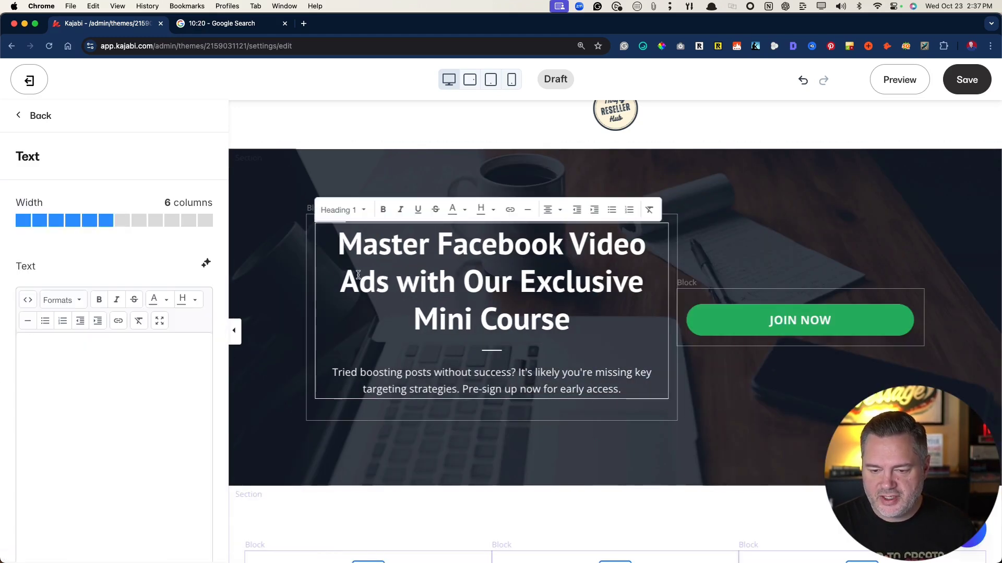
left_click(204, 223)
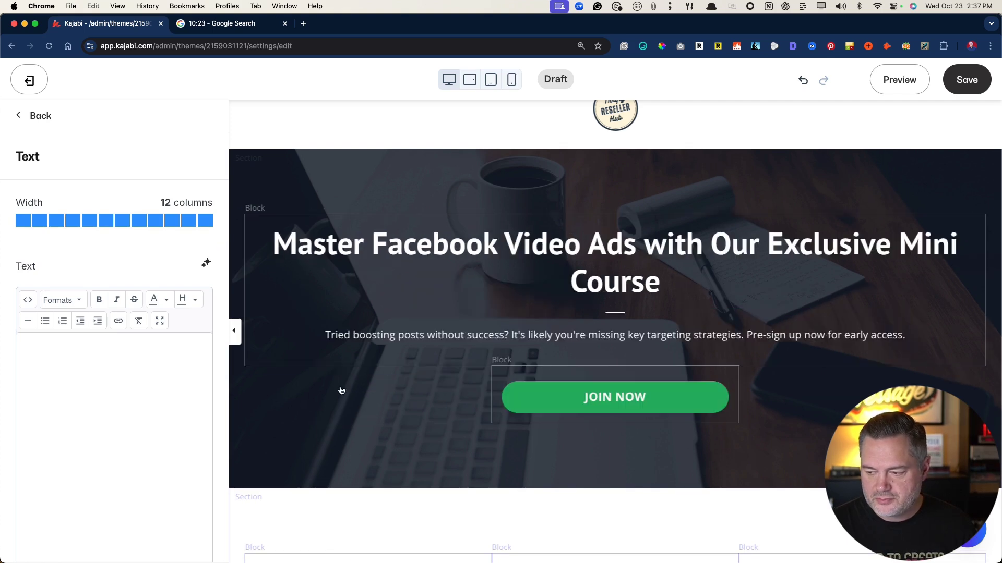
scroll(729, 292, "up", 1)
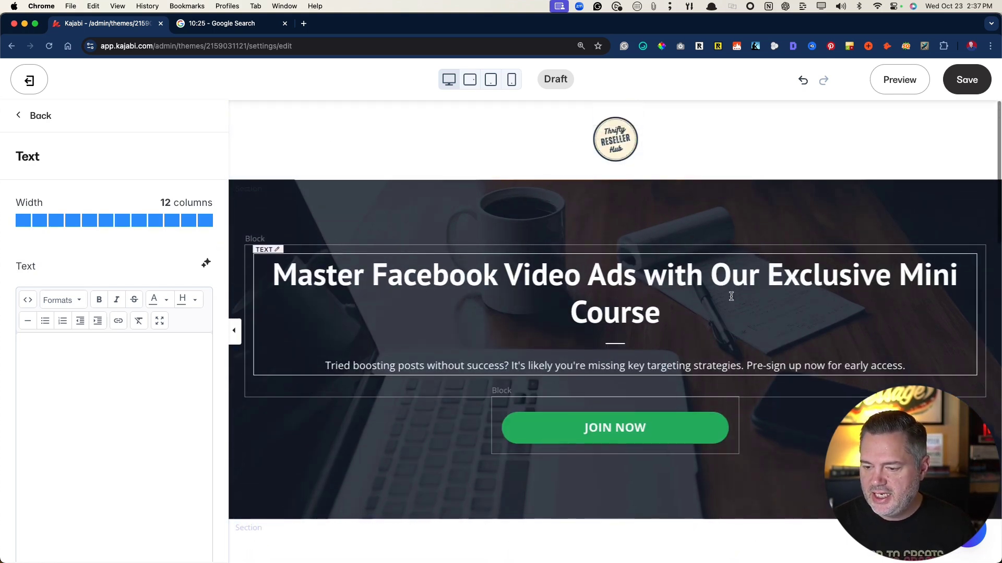
Review the landing page's remaining sections, including the answers behind the three FAQ accordion questions.
scroll(555, 329, "down", 4)
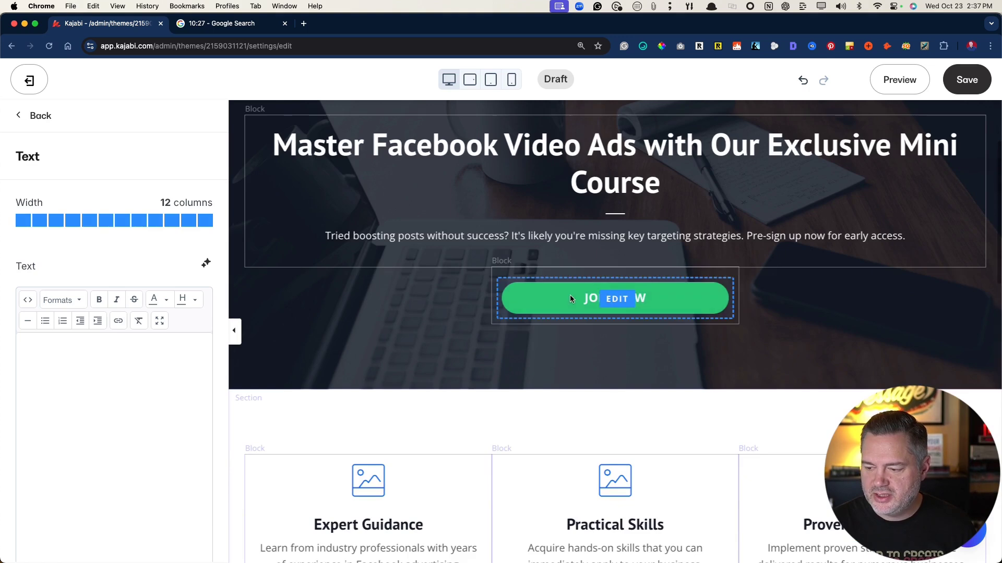
scroll(547, 315, "down", 4)
scroll(548, 315, "down", 2)
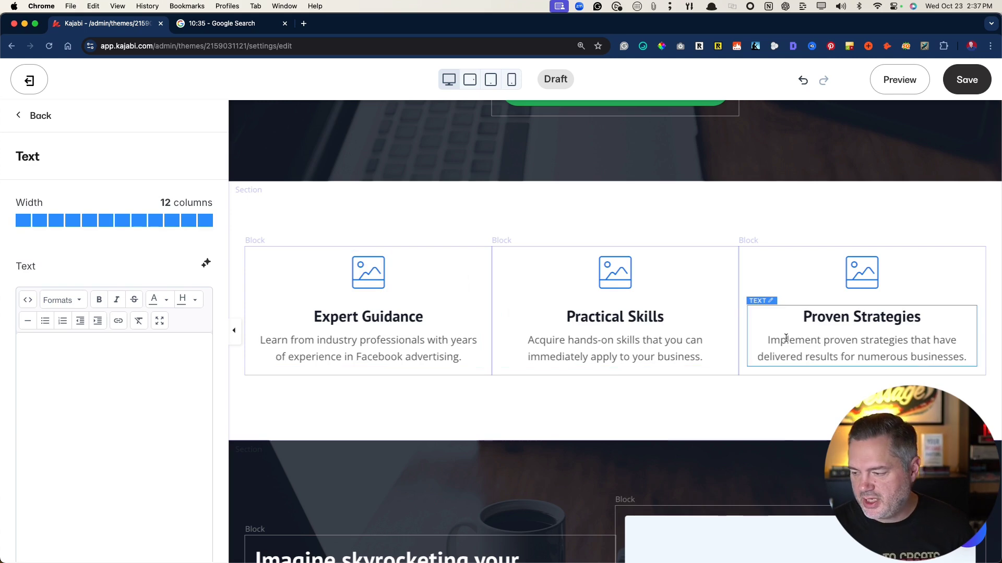
scroll(828, 337, "down", 5)
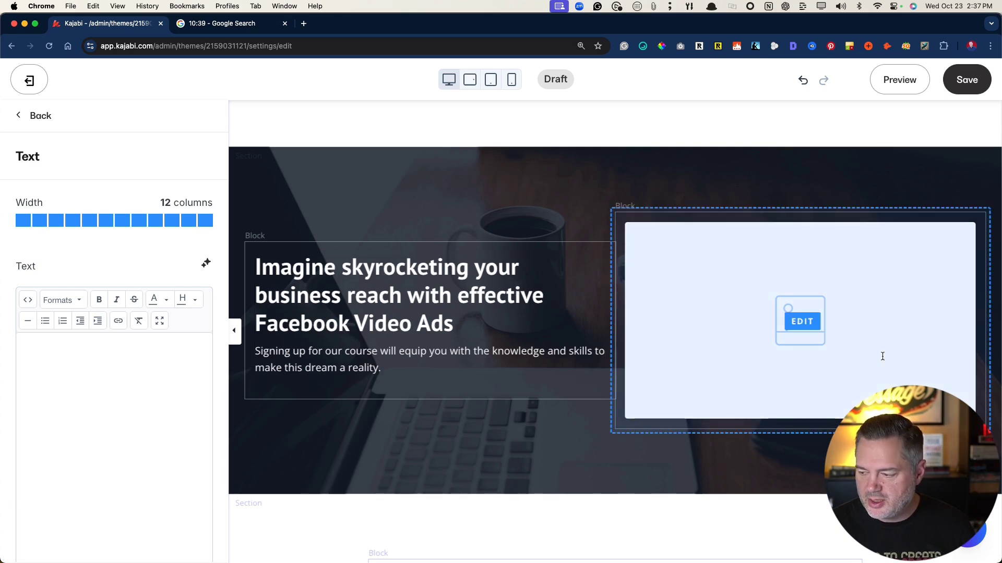
scroll(766, 308, "down", 7)
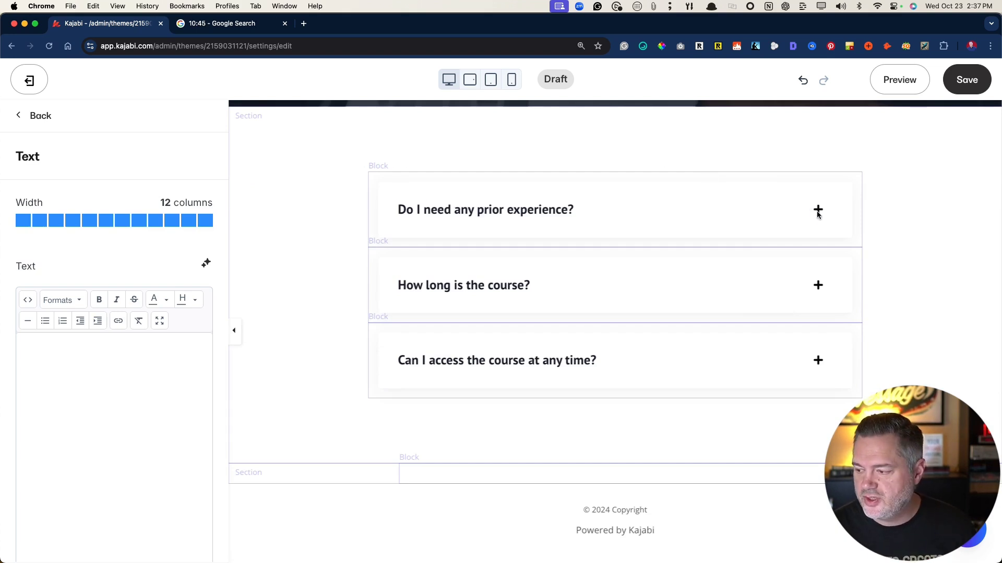
left_click(520, 216)
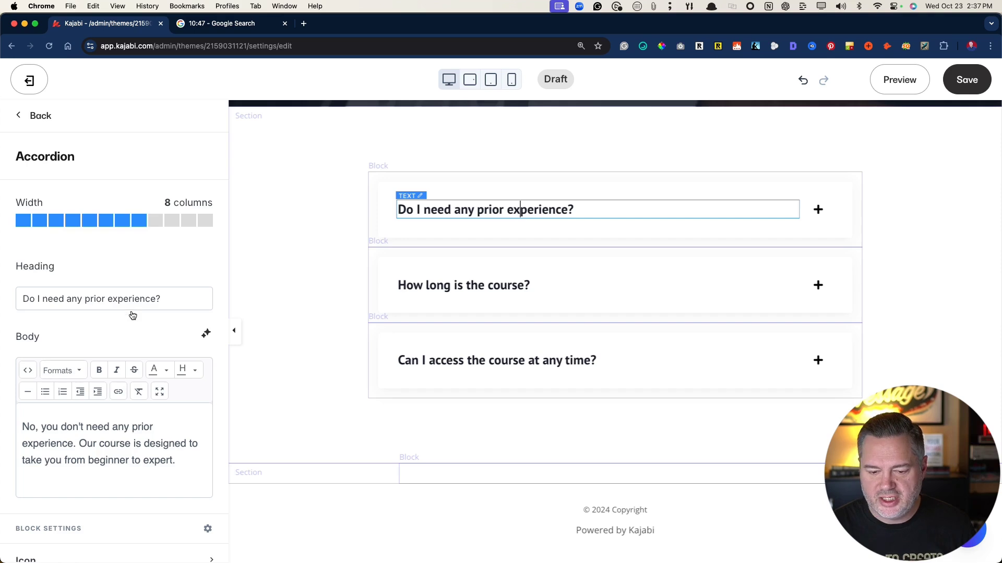
scroll(133, 315, "down", 3)
left_click_drag(180, 339, 14, 305)
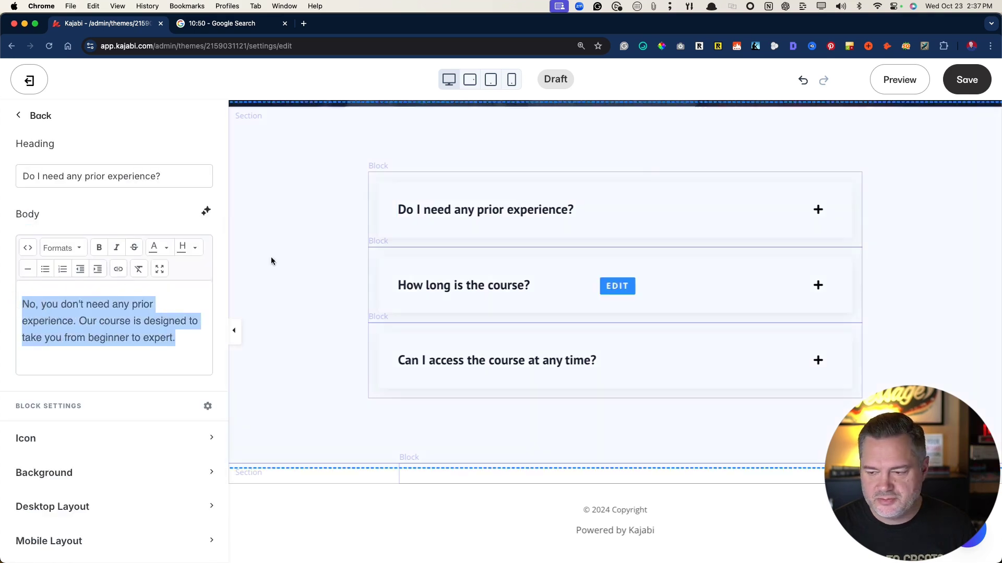
left_click(573, 293)
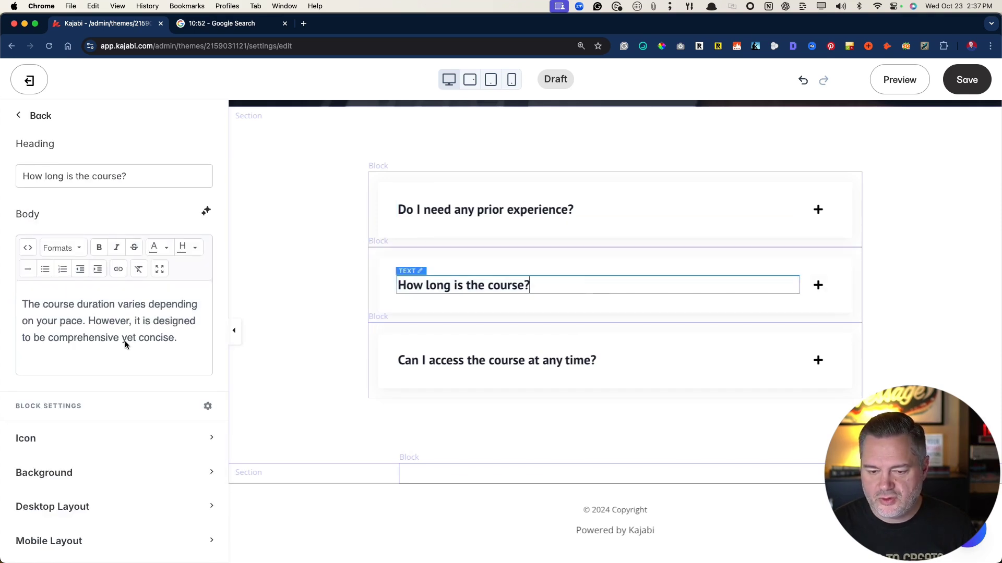
left_click(503, 366)
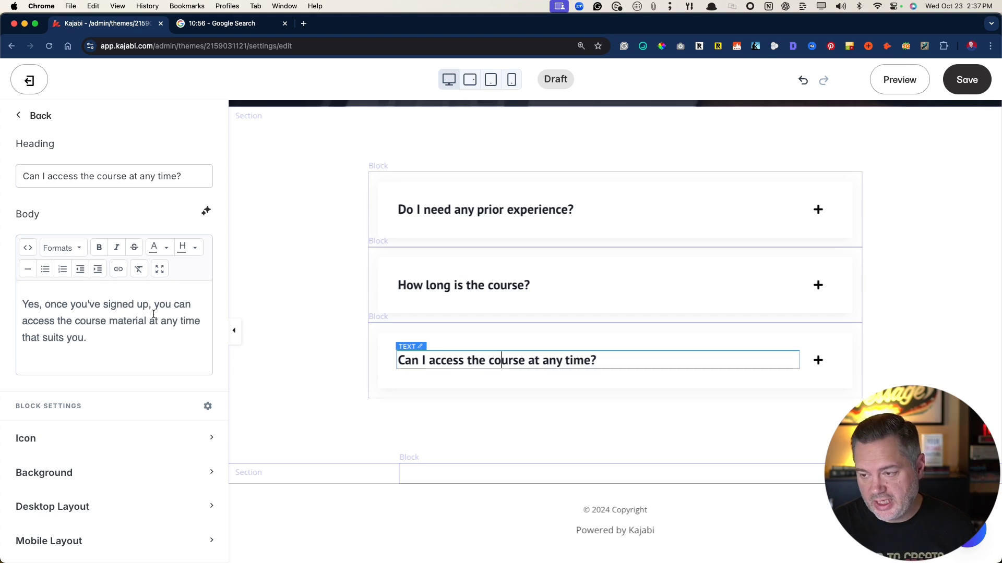
Preview the landing page, reload the preview and return to the page editor.
left_click(897, 82)
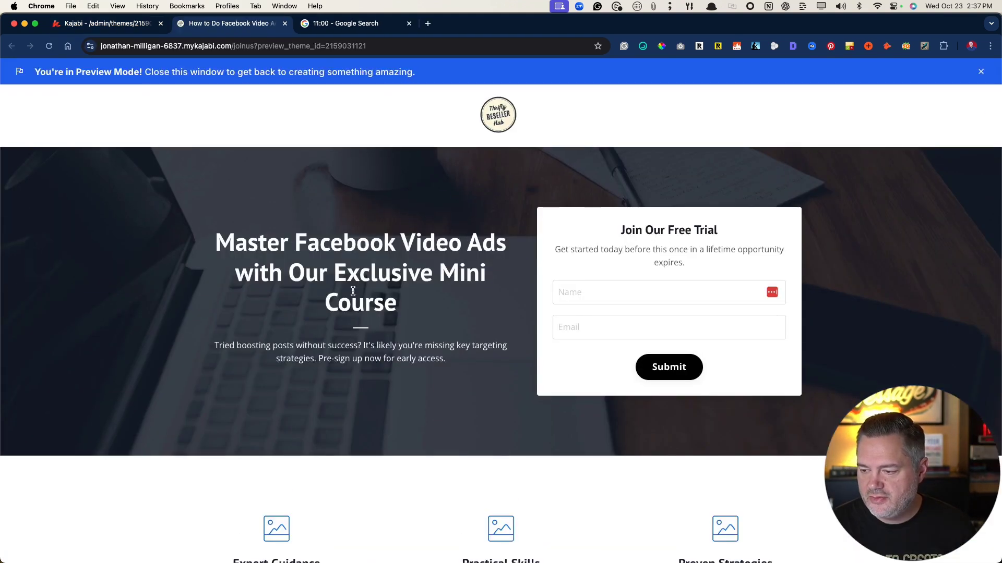
scroll(353, 290, "down", 2)
scroll(353, 291, "up", 2)
left_click(49, 46)
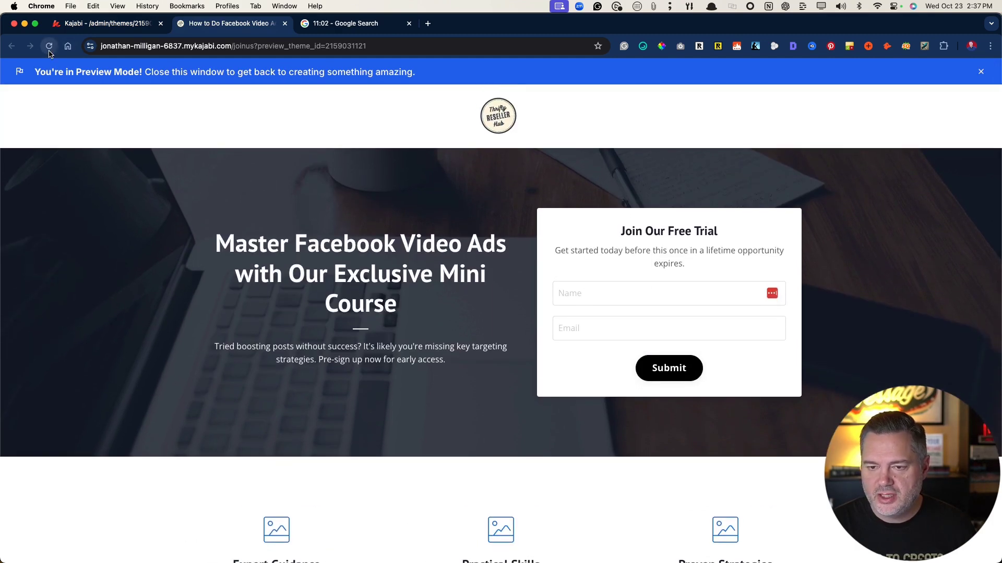
left_click(86, 27)
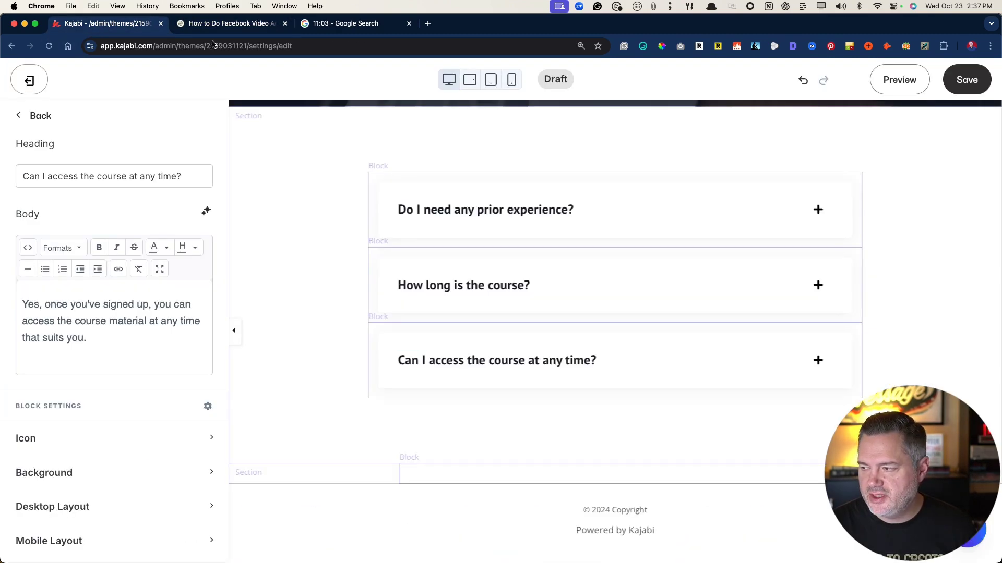
Save the landing page and look through its refreshed preview from the JOIN NOW header down through the lower sections.
left_click(958, 86)
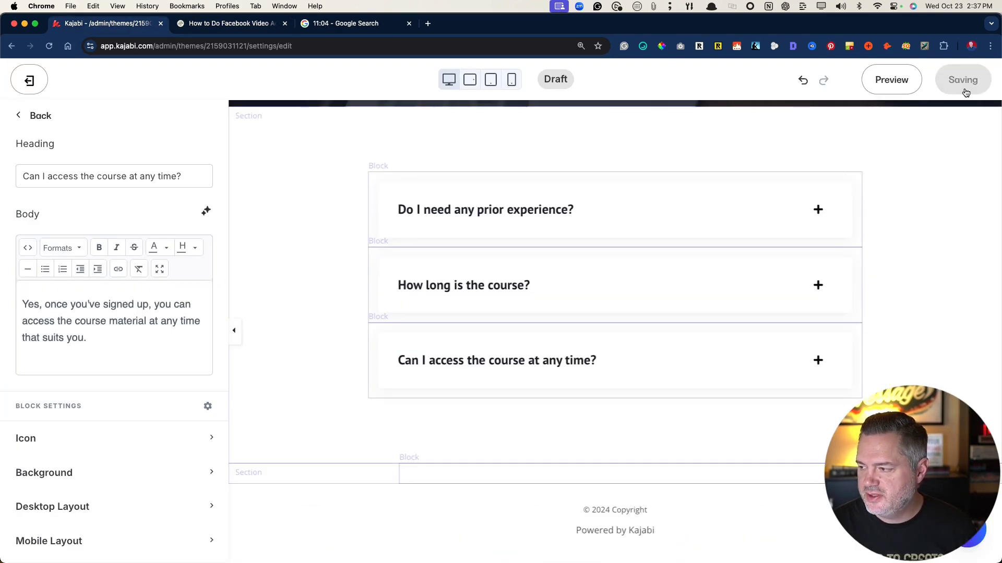
left_click(894, 81)
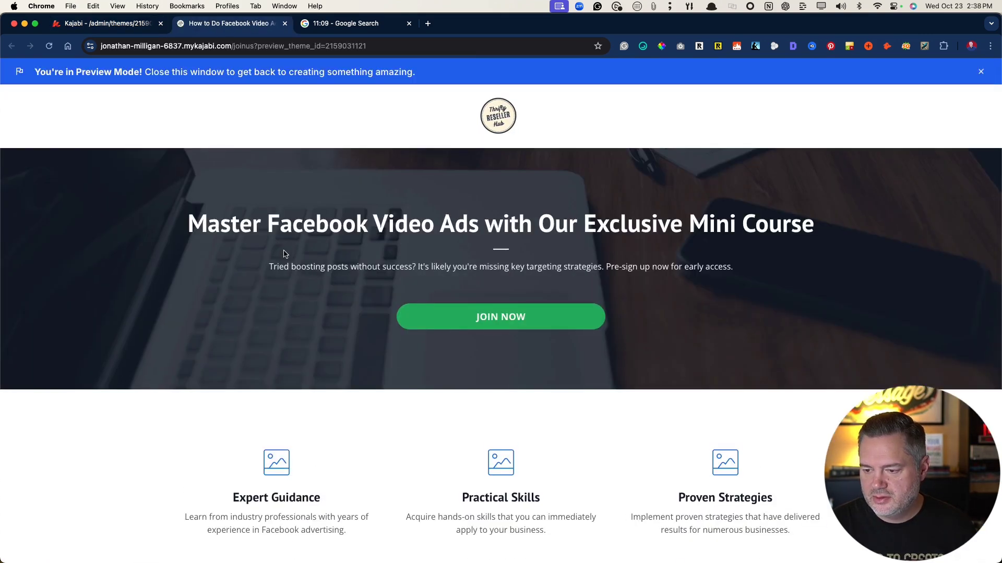
scroll(273, 318, "down", 3)
scroll(274, 317, "down", 8)
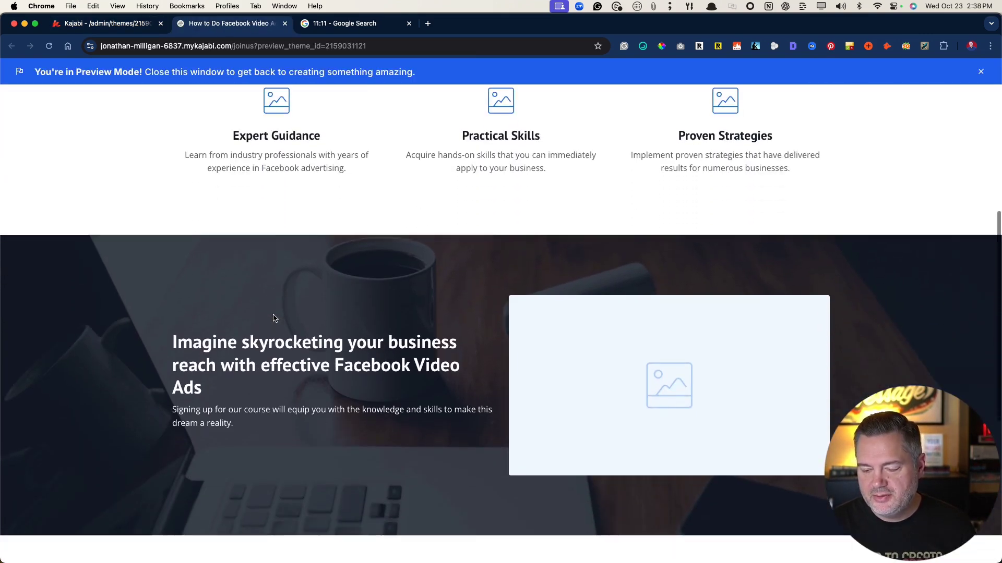
scroll(274, 314, "down", 3)
scroll(273, 318, "up", 8)
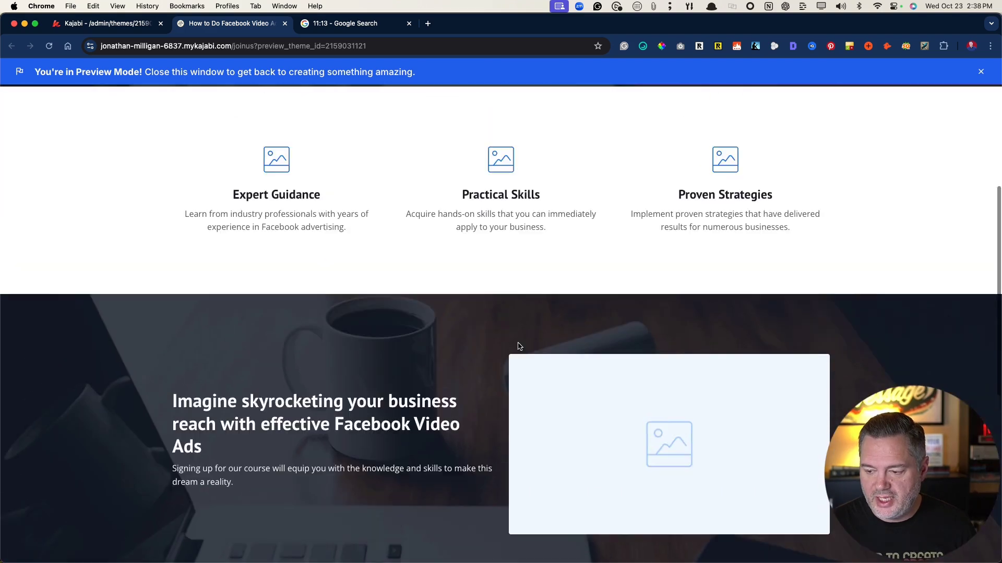
scroll(446, 309, "down", 1)
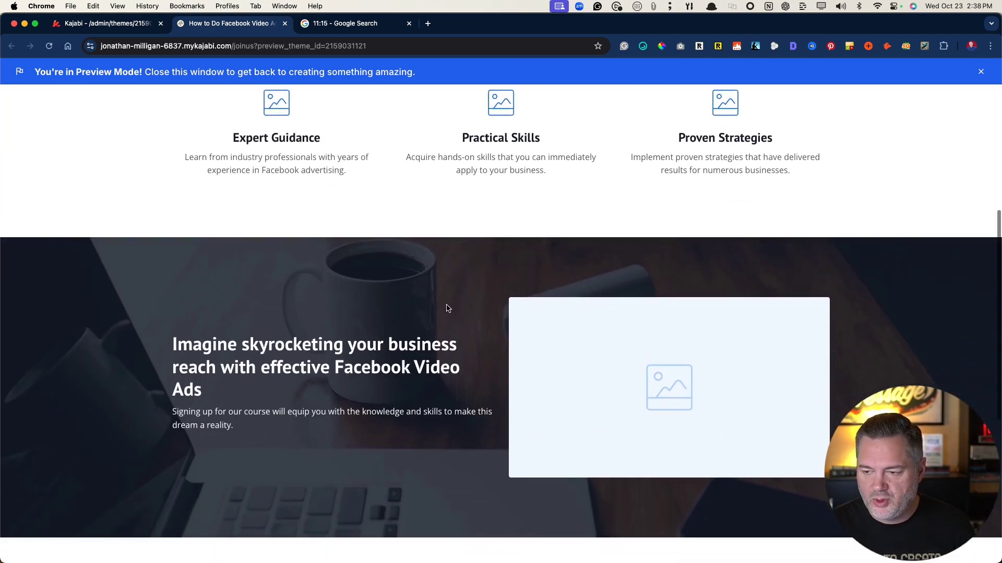
scroll(446, 309, "up", 6)
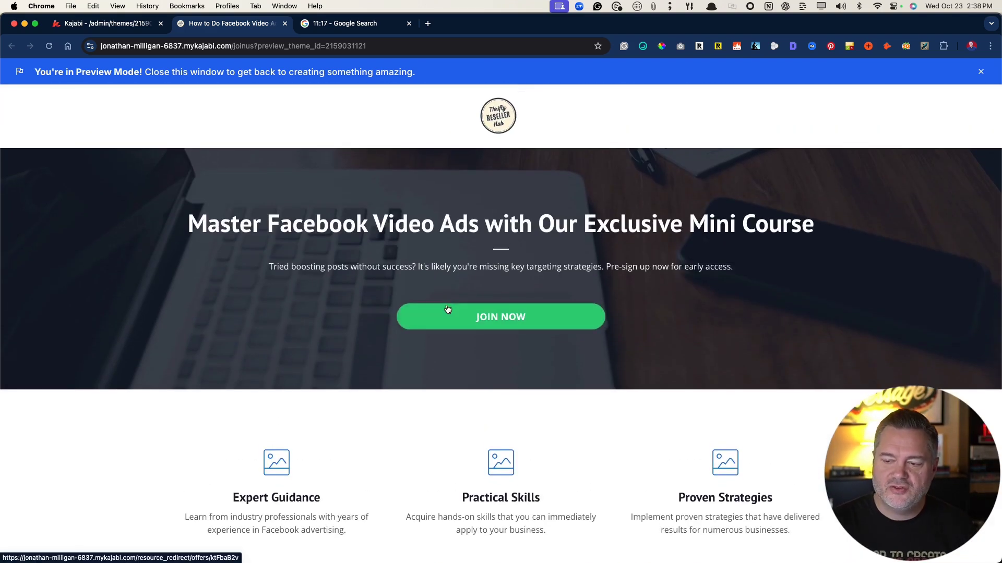
Check the time left on the timer, then exit the landing page editor.
left_click(347, 25)
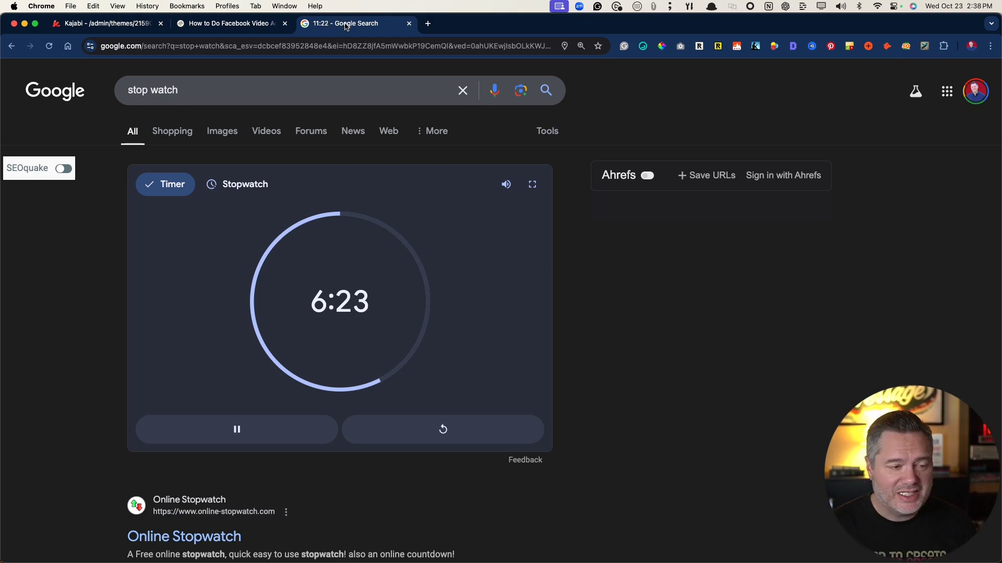
left_click(102, 25)
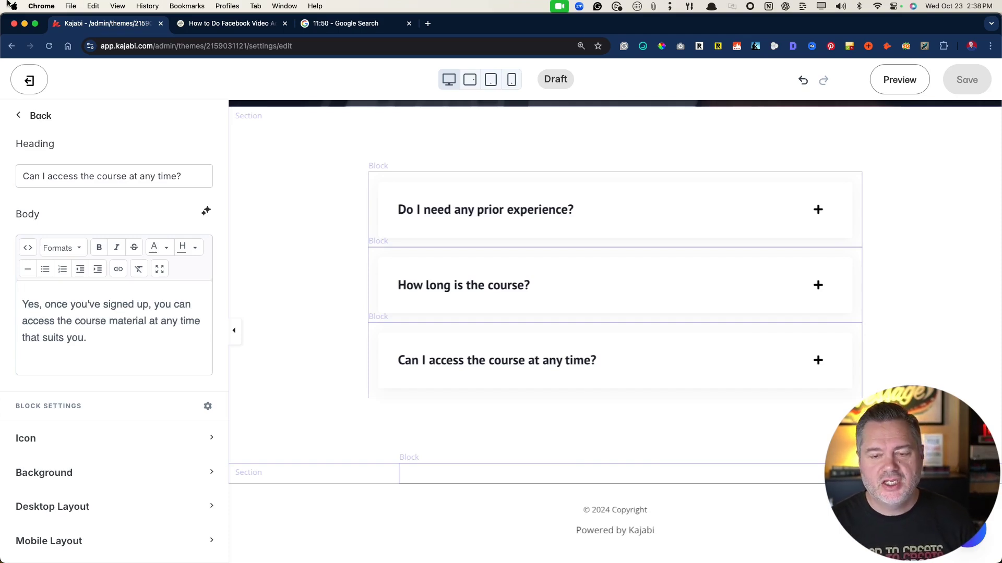
left_click(28, 83)
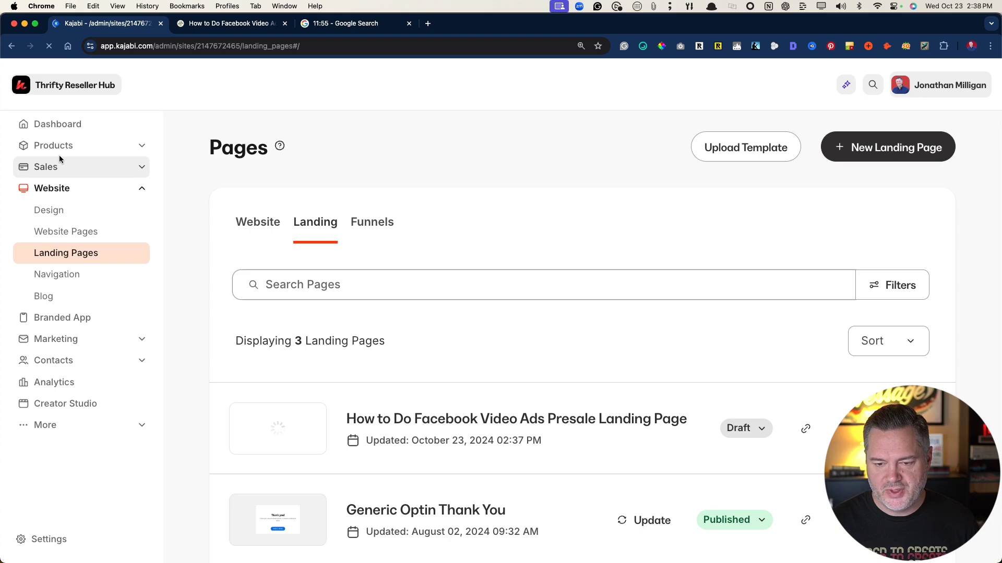
Open the "How to Do Facebook Video Ads Course Ready Broadcast" draft from the marketing email campaigns.
left_click(57, 340)
scroll(59, 342, "down", 2)
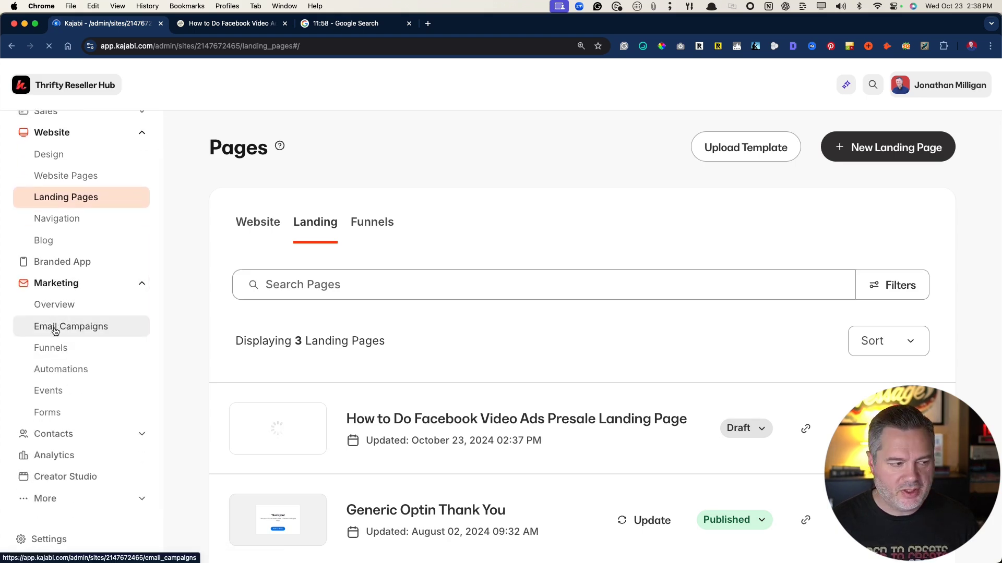
left_click(55, 329)
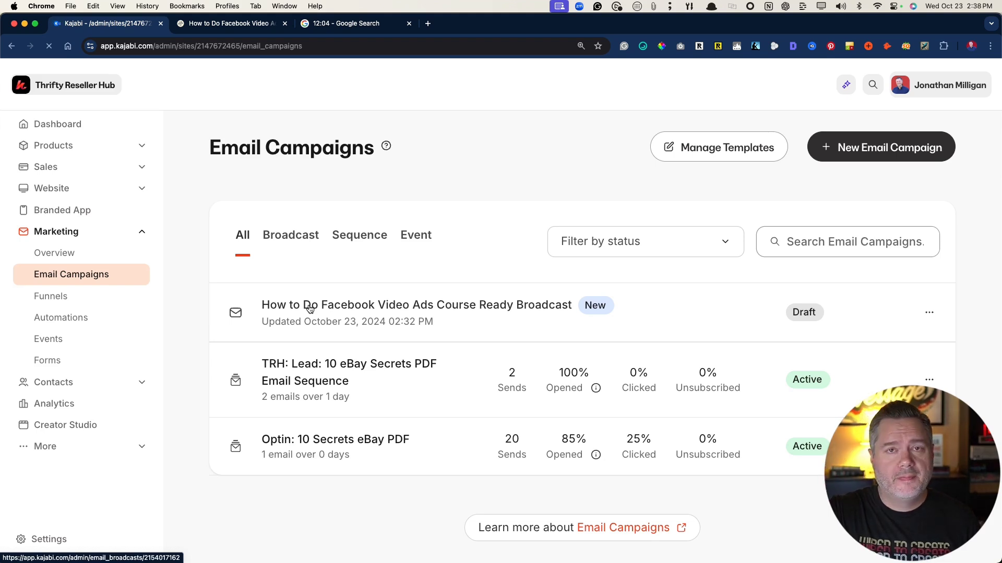
left_click(373, 309)
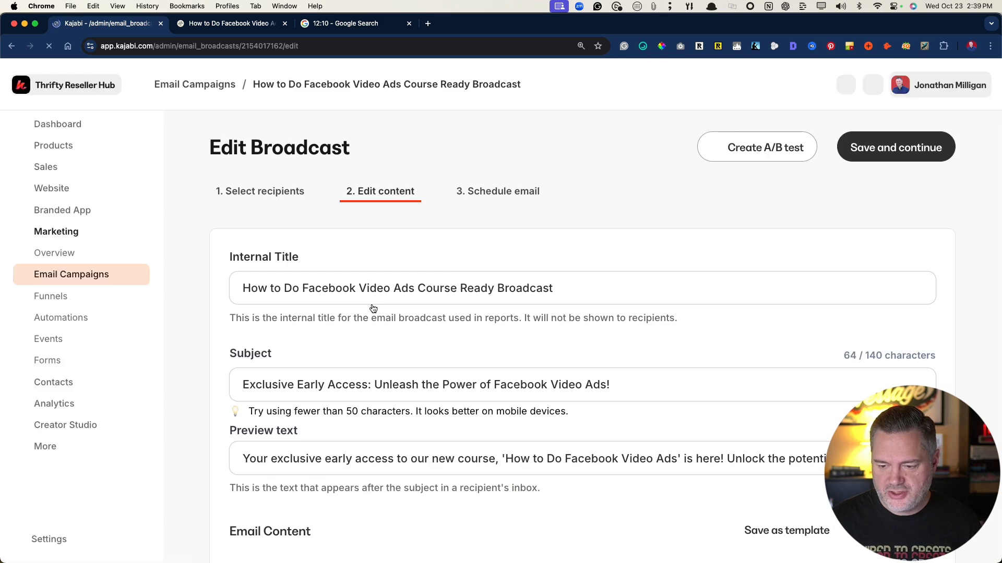
Shorten the broadcast's subject line to "Early Access: Secrets to Facebook Video Ads!".
scroll(373, 309, "down", 1)
scroll(373, 308, "down", 1)
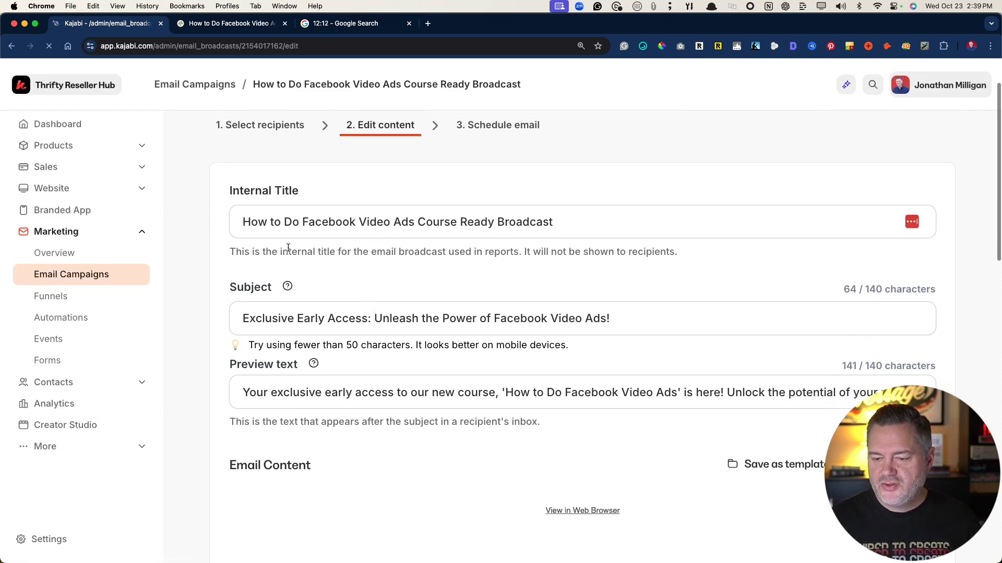
scroll(277, 248, "down", 3)
left_click(243, 205)
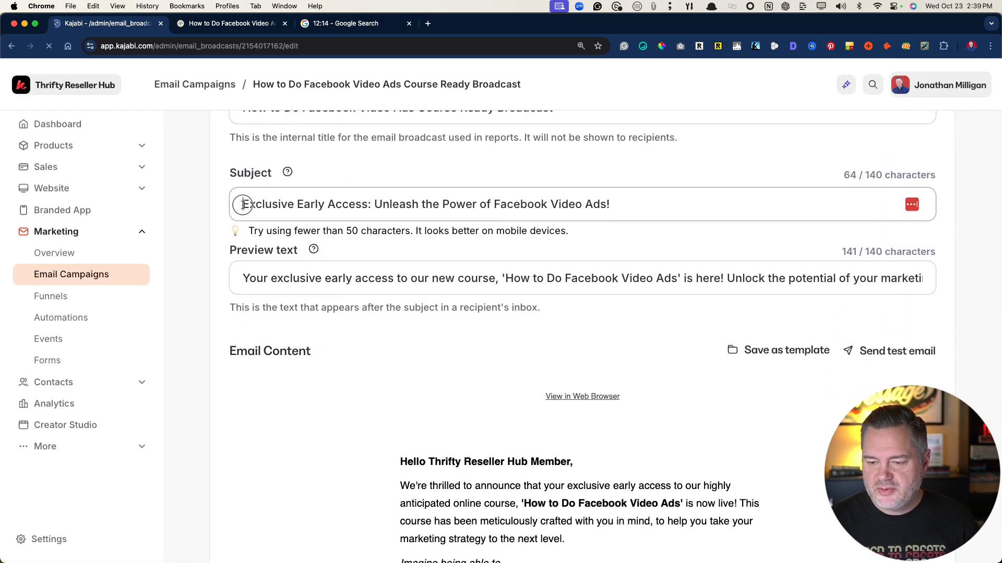
left_click_drag(243, 204, 371, 205)
left_click(534, 204)
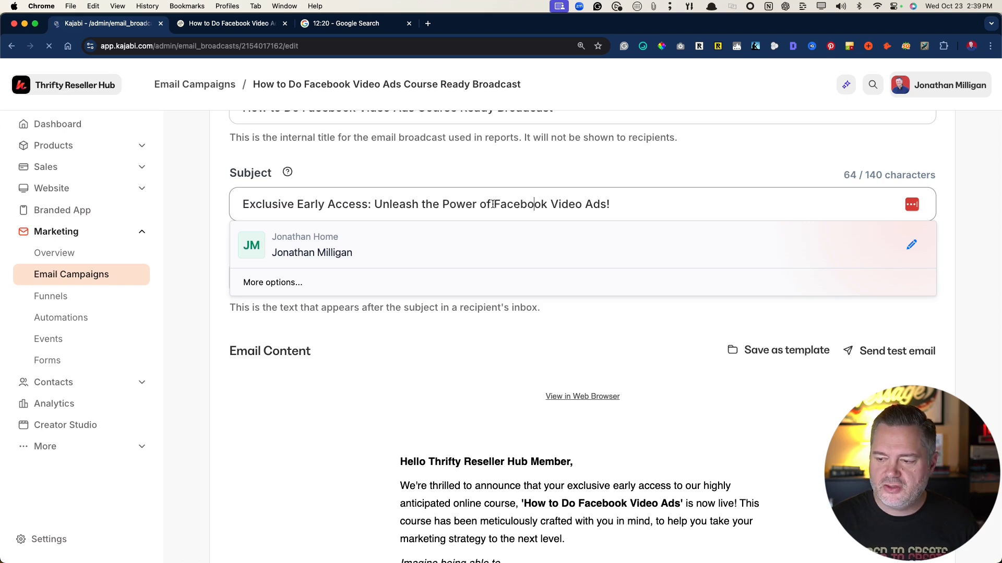
left_click_drag(493, 204, 375, 203)
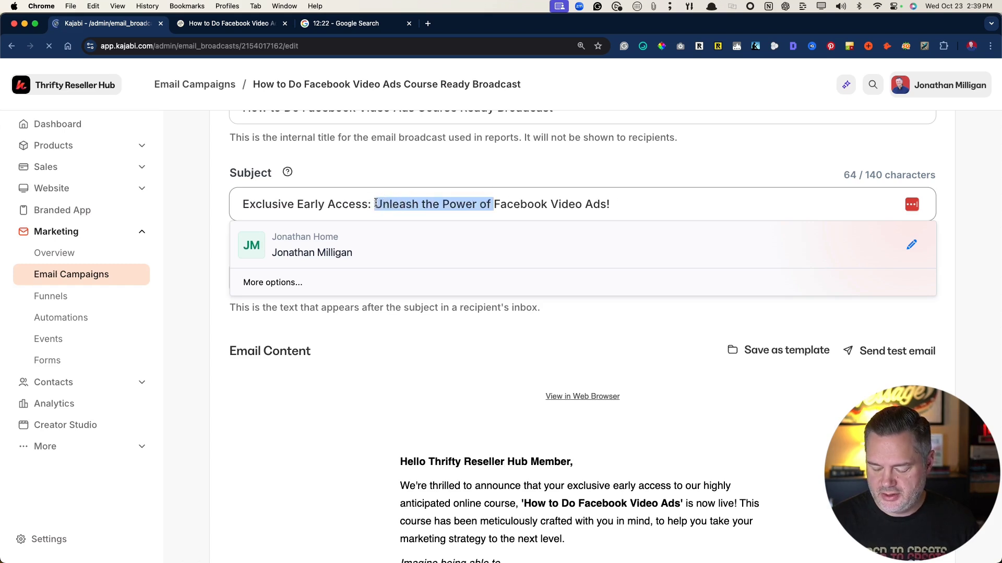
key("BackSpace")
left_click_drag(297, 204, 211, 204)
key("BackSpace")
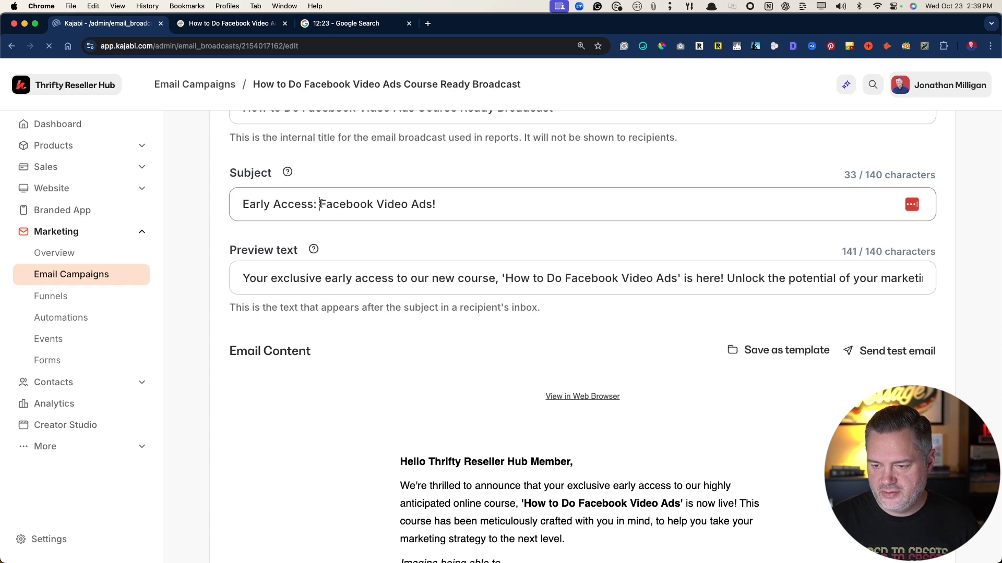
type("Secrets ")
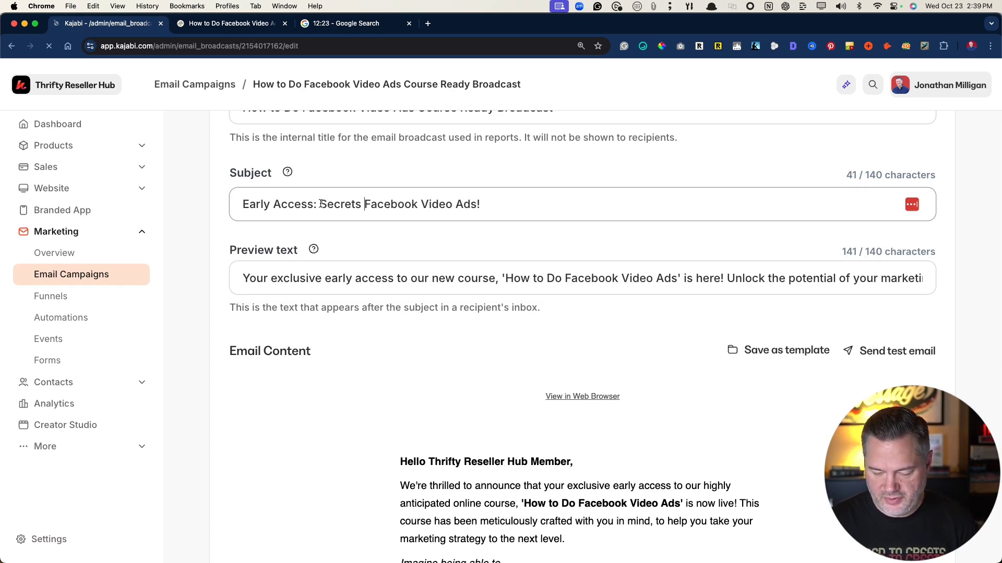
type("to")
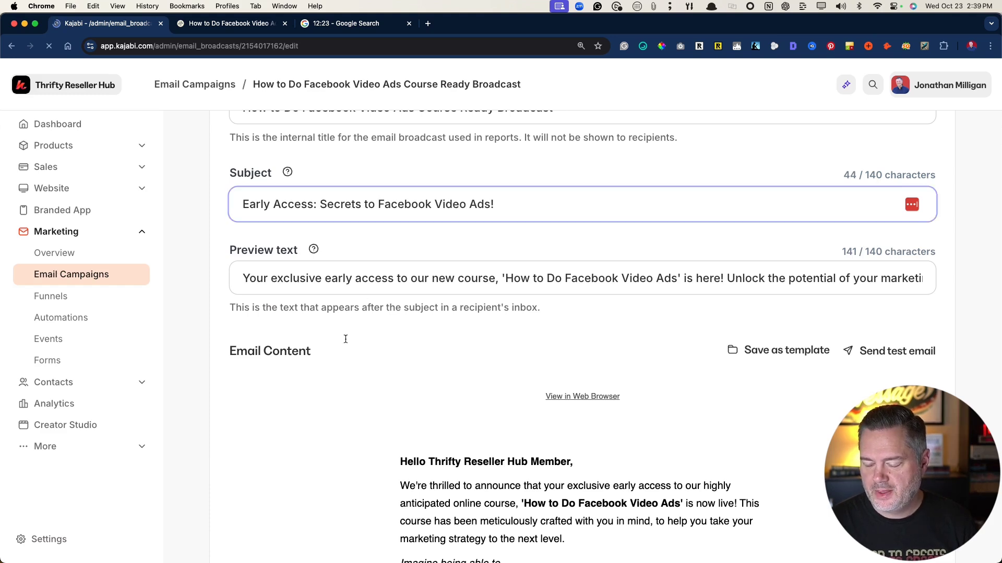
Open the broadcast's email content for editing and read through the message body from the greeting to the sign-off.
scroll(345, 339, "down", 4)
left_click(539, 340)
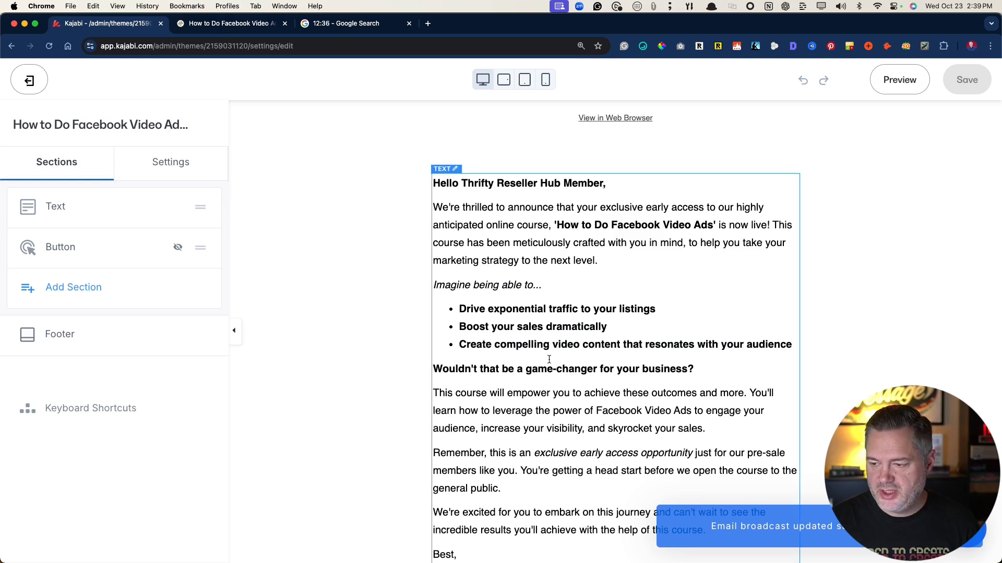
scroll(549, 360, "down", 2)
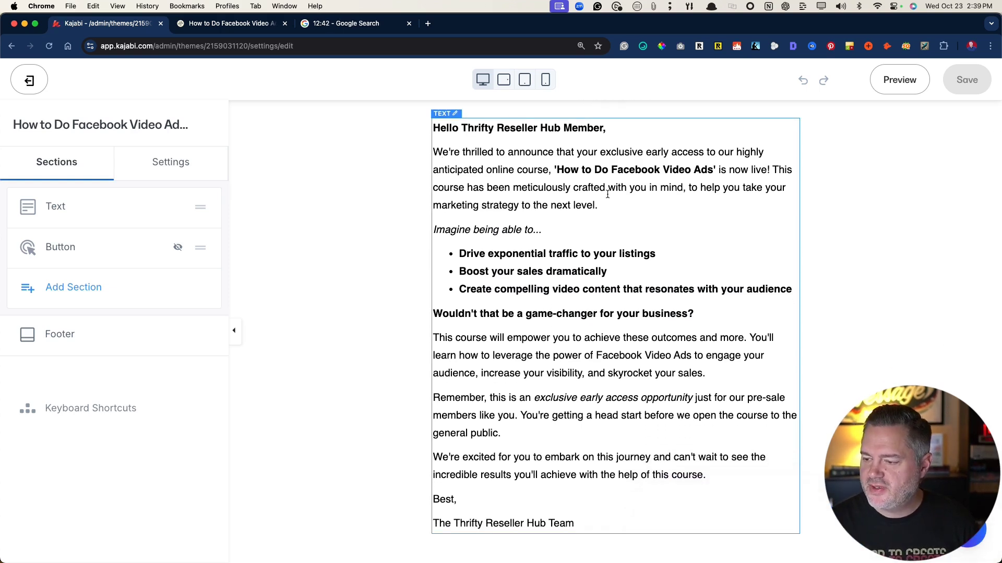
left_click_drag(456, 249, 718, 289)
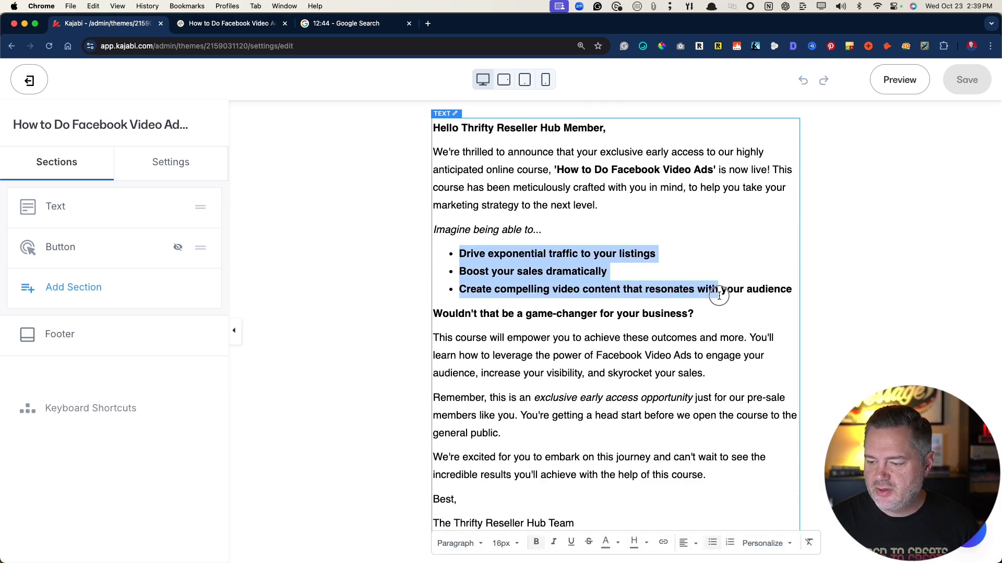
scroll(471, 307, "down", 2)
left_click_drag(453, 280, 565, 338)
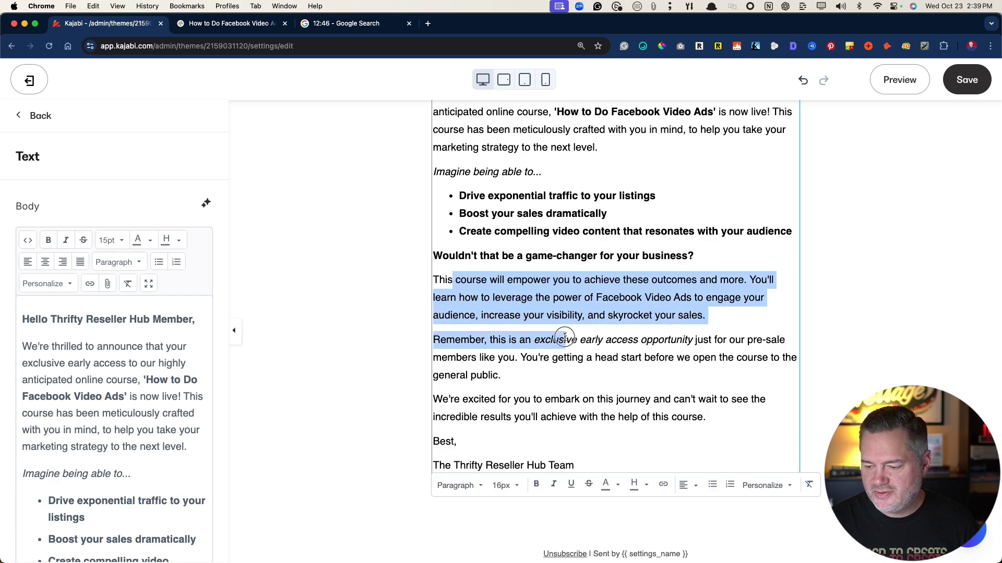
left_click(552, 373)
scroll(552, 373, "down", 1)
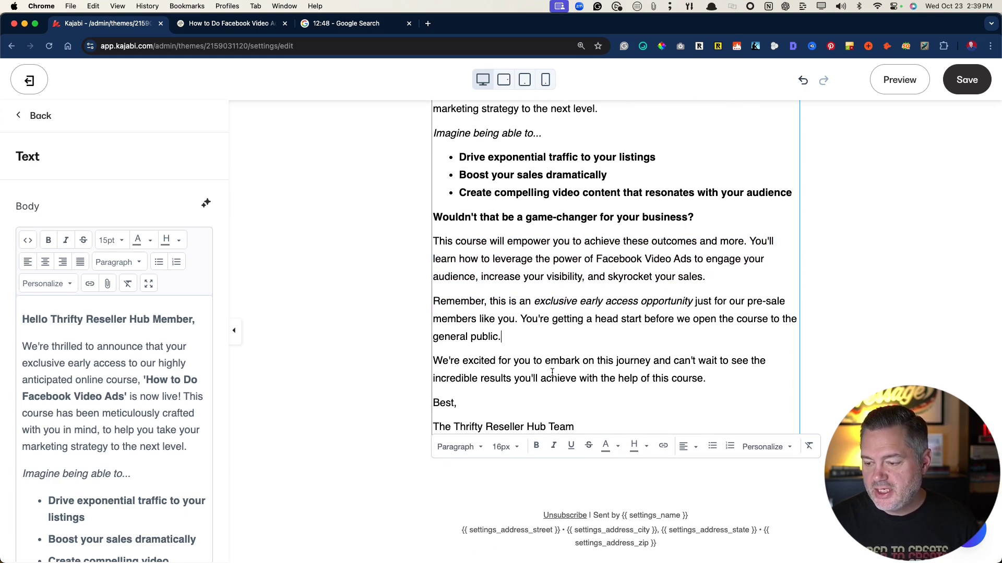
scroll(552, 373, "up", 2)
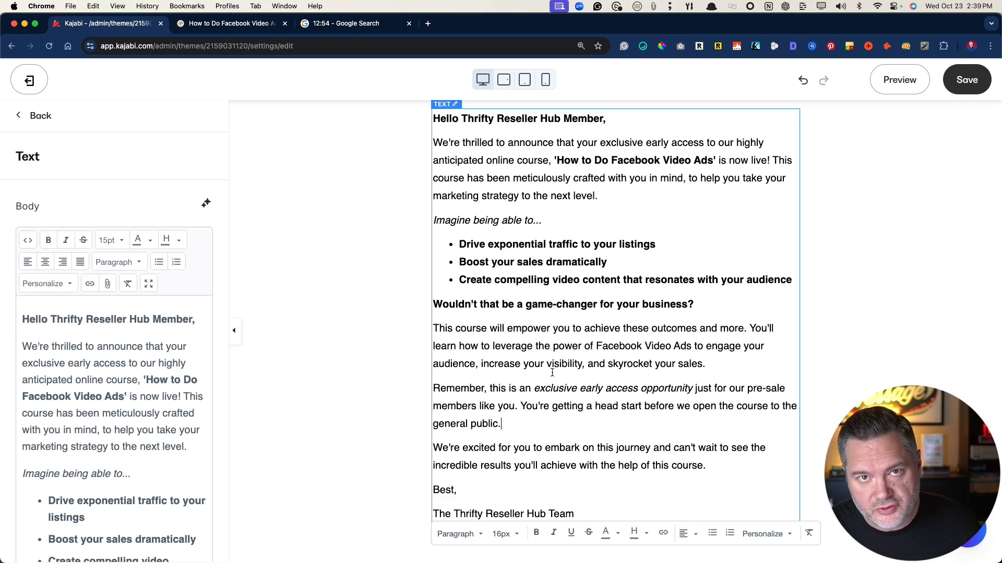
scroll(552, 373, "down", 2)
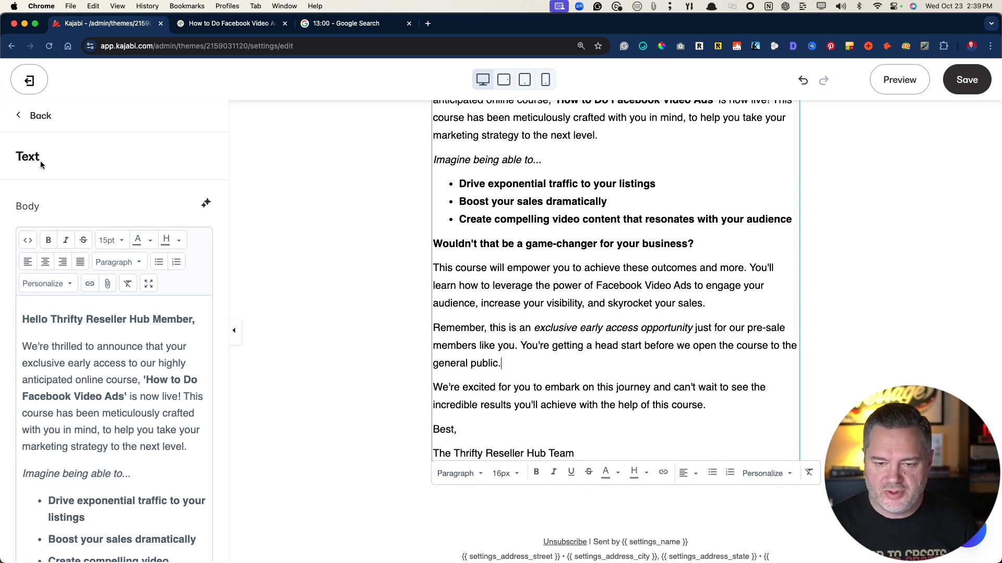
Return to the email's section list and show the hidden Button section below the text.
left_click(36, 116)
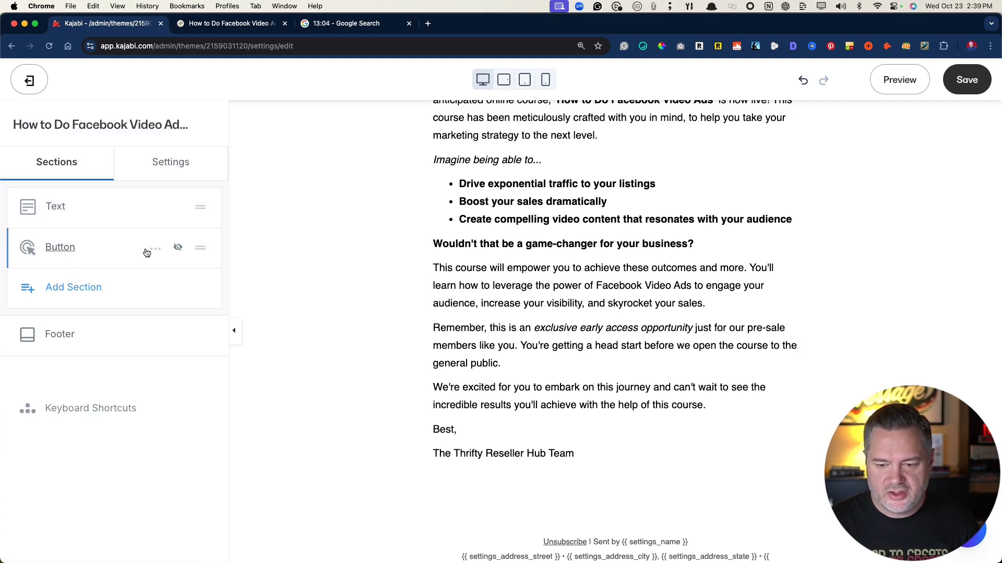
left_click(155, 250)
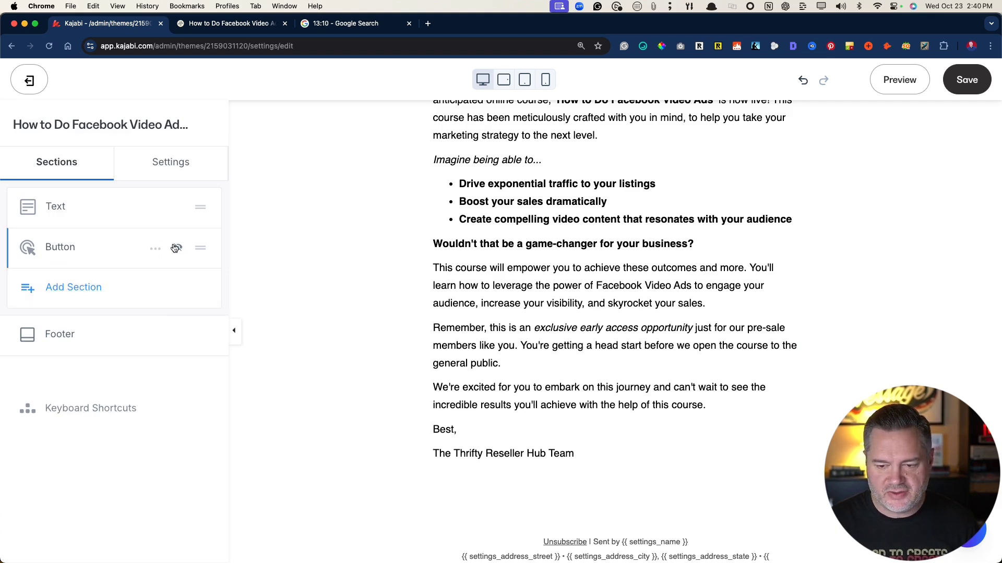
left_click(154, 250)
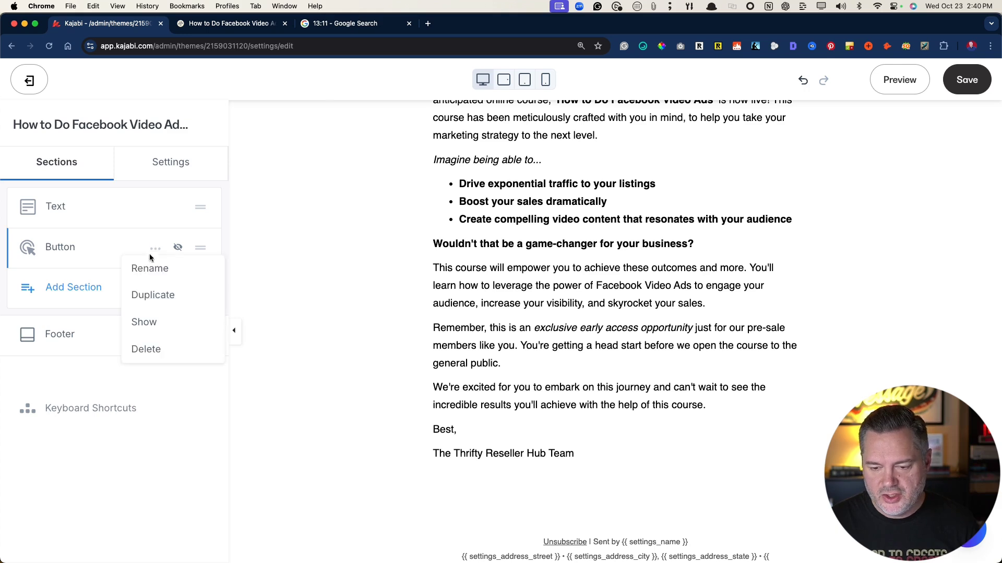
left_click(141, 319)
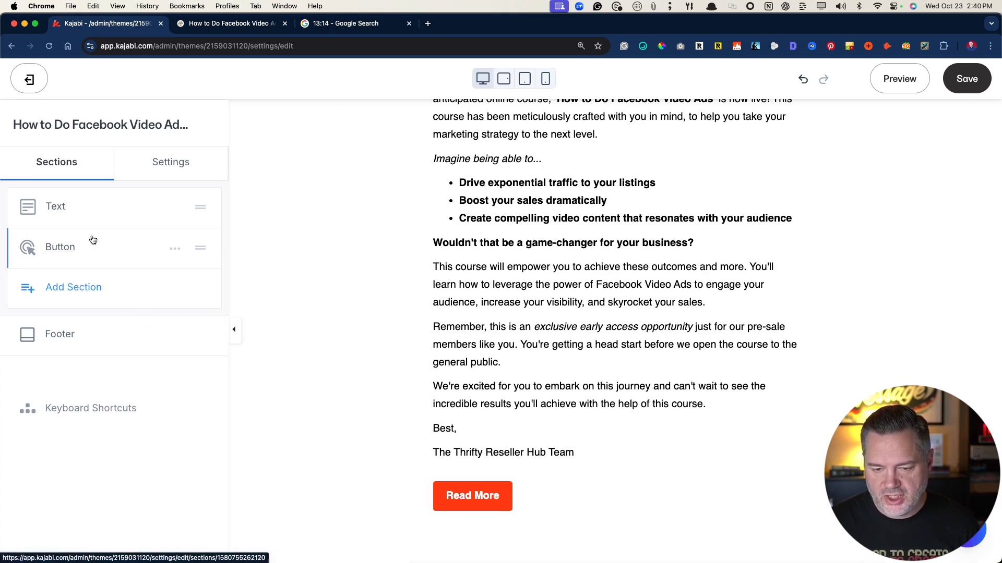
Change the email button's link text to "LEARN MORE".
left_click(60, 248)
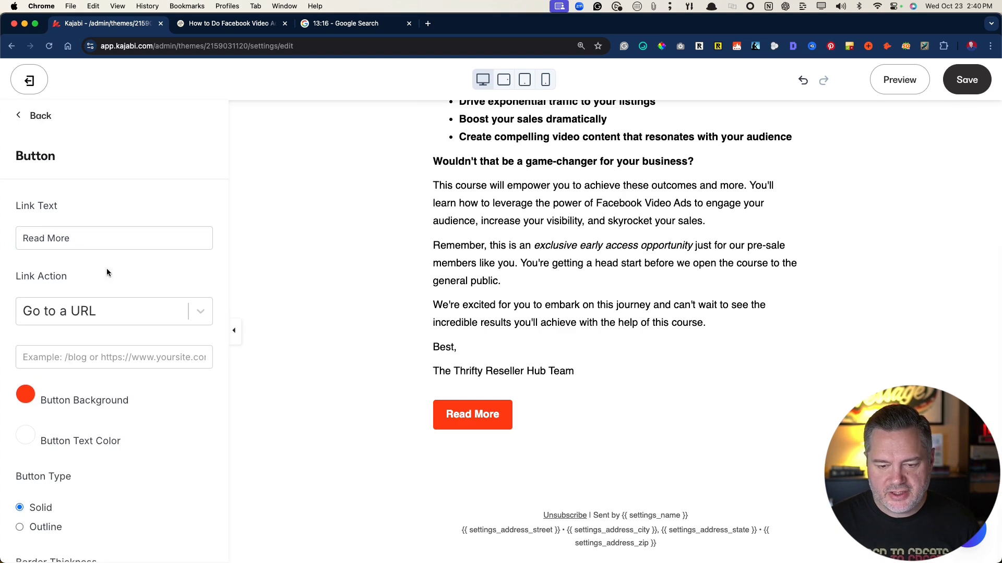
scroll(106, 268, "down", 2)
triple_click(64, 191)
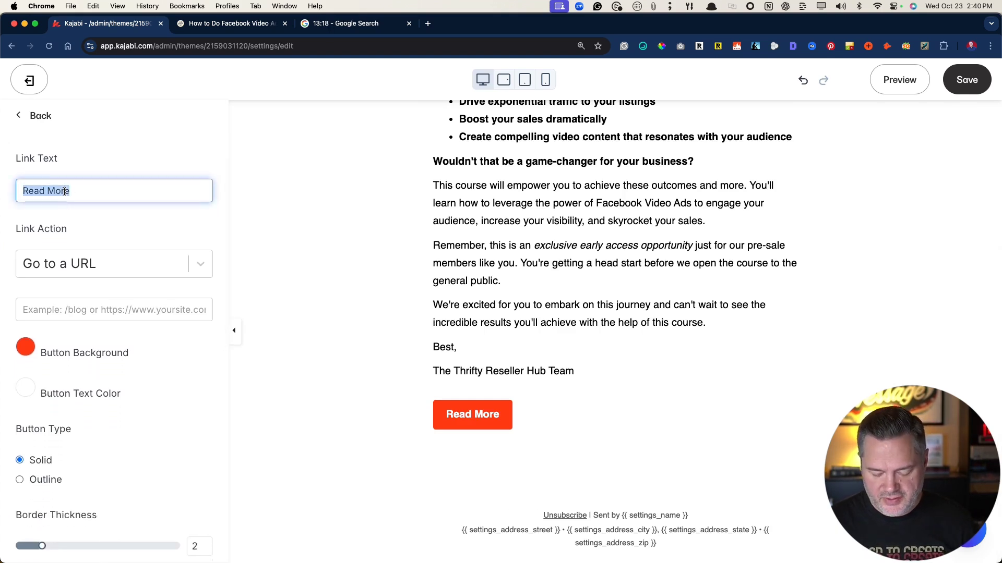
type("LEARN MORE")
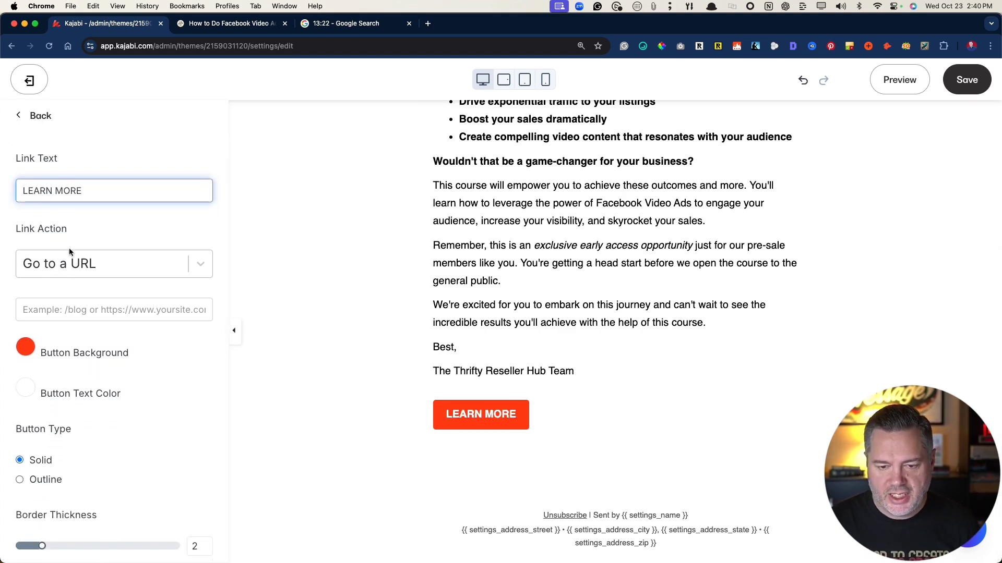
Link the LEARN MORE button to the "How to Do Facebook Video Ads Presale Landing Page" landing page.
left_click(82, 263)
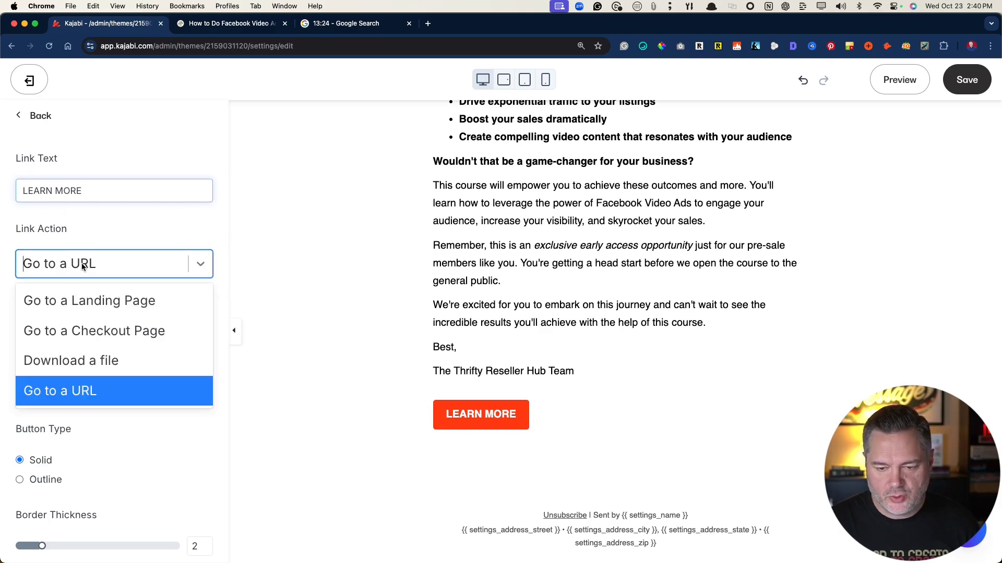
left_click(83, 303)
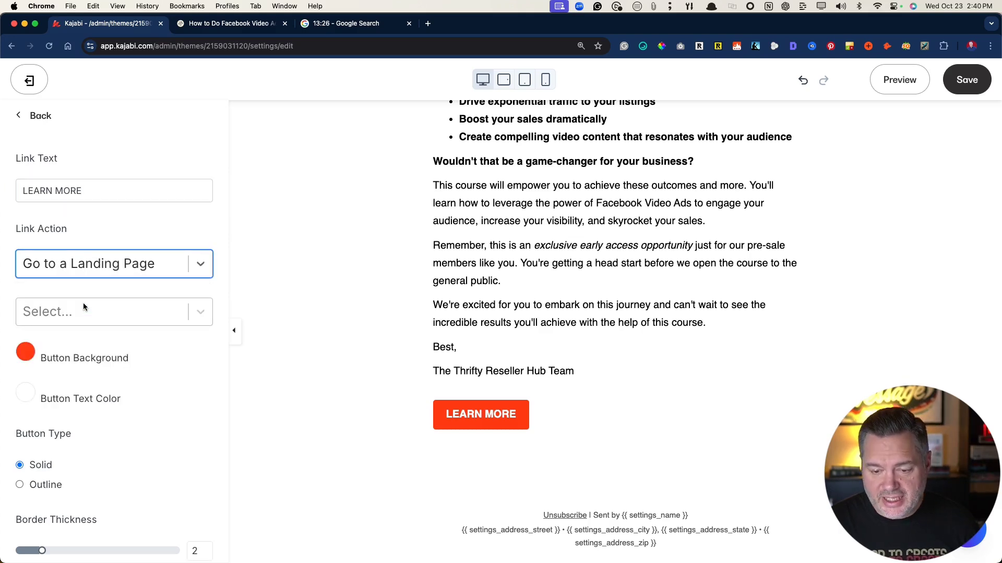
left_click(83, 319)
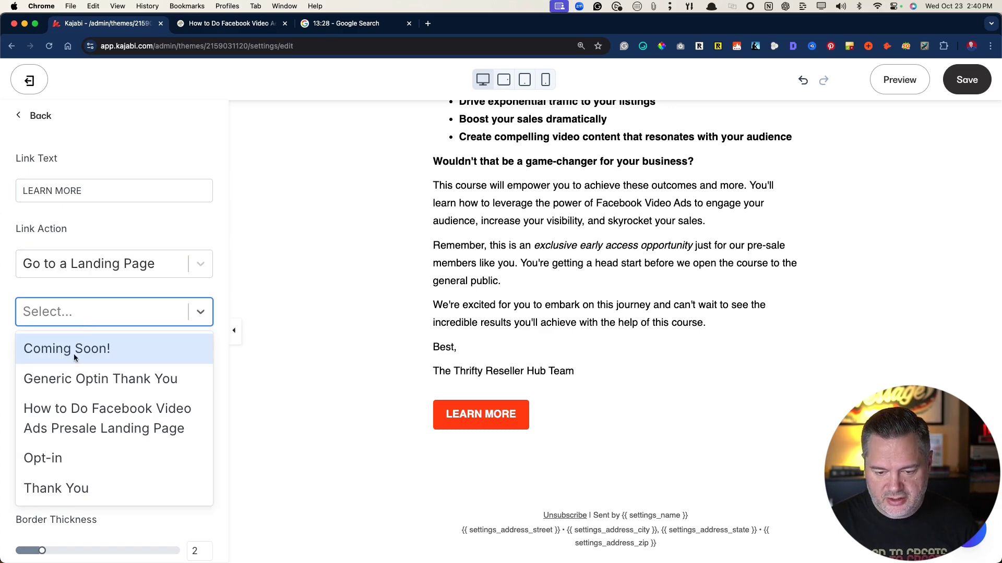
left_click(90, 421)
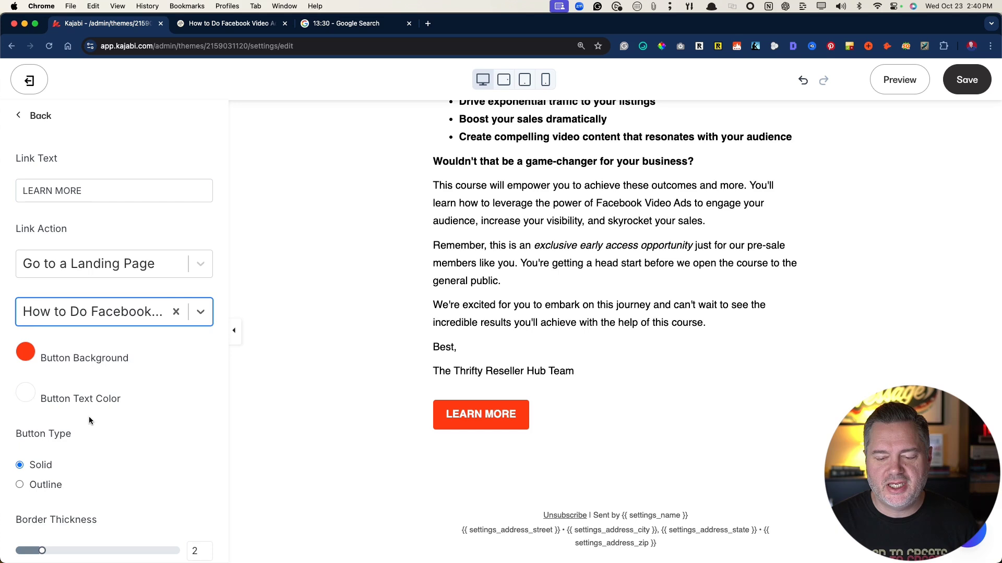
Change the LEARN MORE button's background color to green.
left_click(26, 353)
scroll(72, 484, "down", 3)
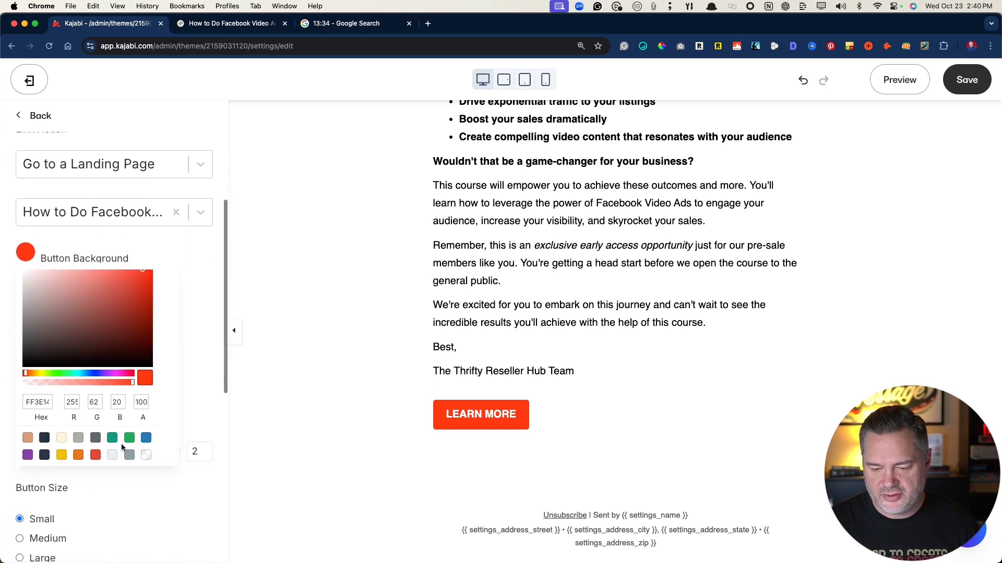
left_click(129, 441)
left_click(205, 270)
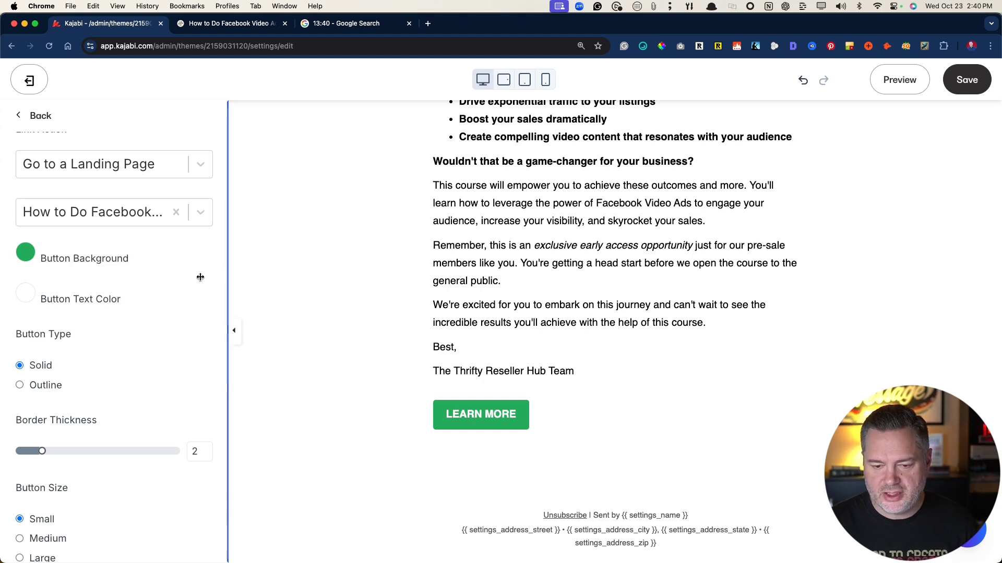
Copy the closing lines from "We're excited for you to embark" through the team sign-off and remove them from the text block.
scroll(464, 314, "up", 3)
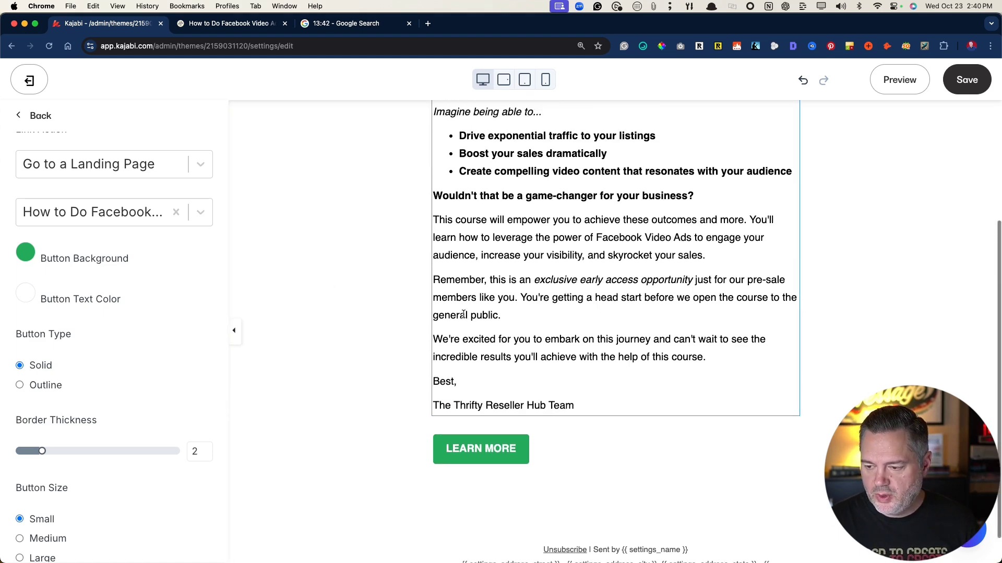
left_click(477, 357)
scroll(480, 360, "down", 2)
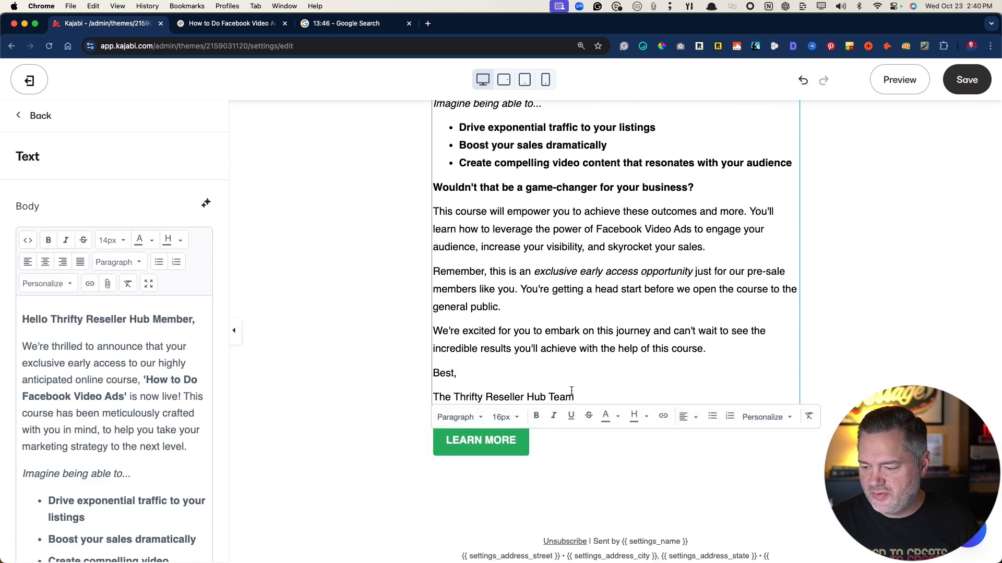
left_click_drag(579, 397, 433, 334)
key("super+c")
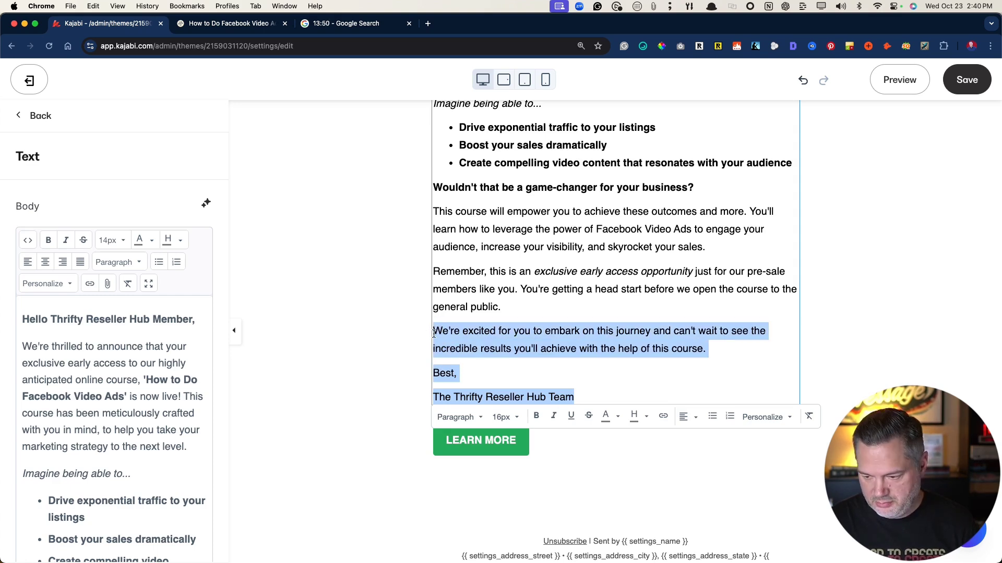
key("BackSpace")
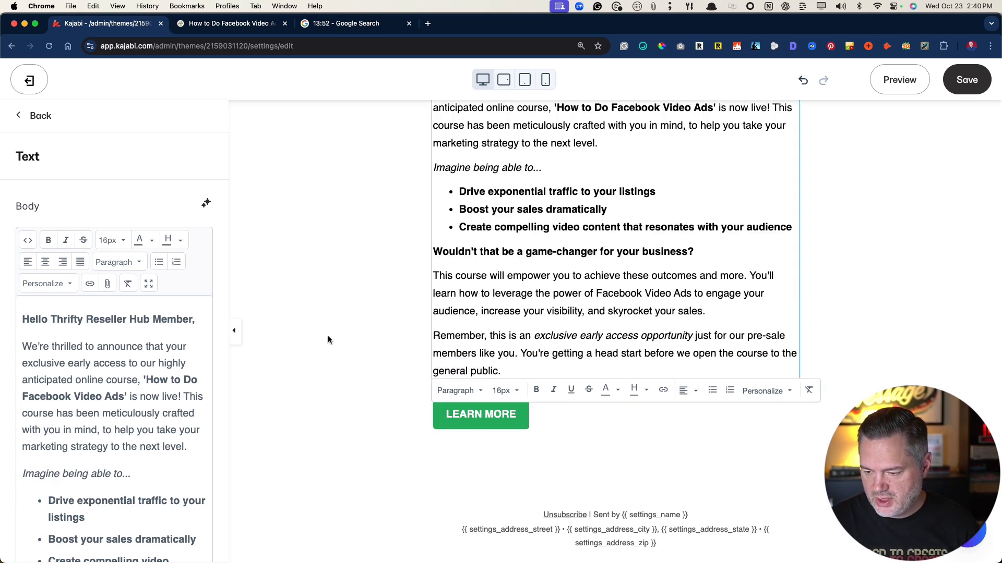
left_click(327, 336)
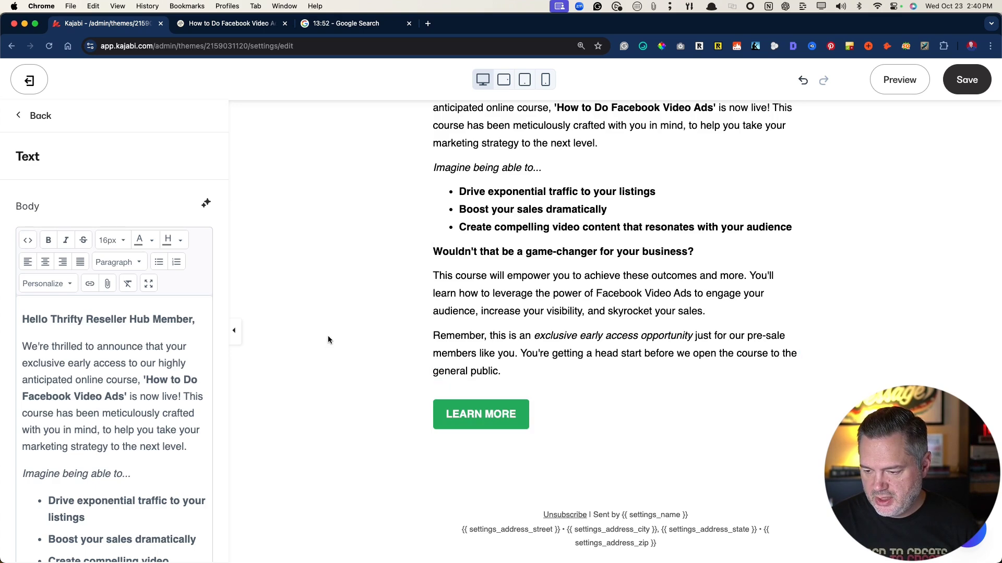
Add a new Text section beneath the LEARN MORE button.
left_click(44, 124)
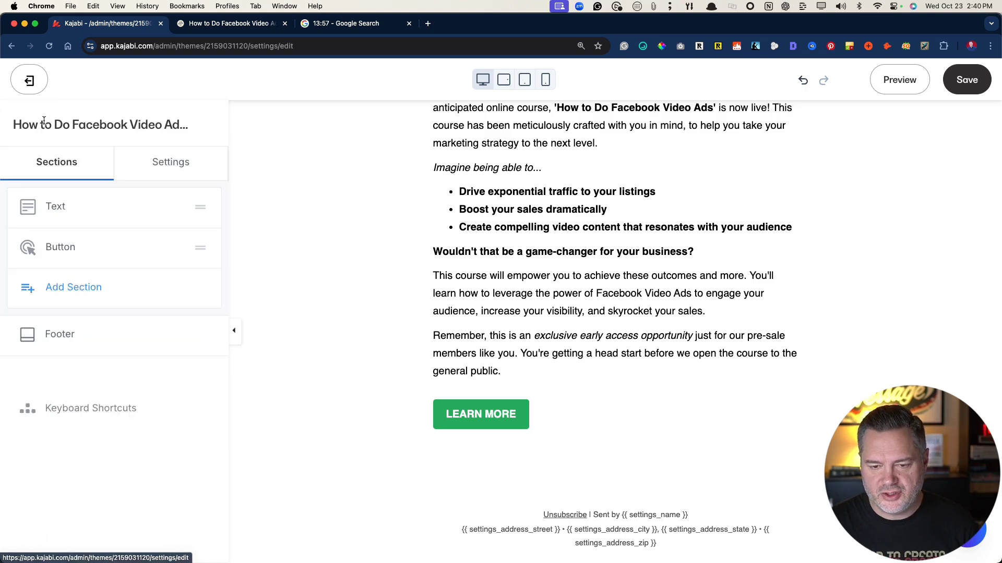
left_click(66, 290)
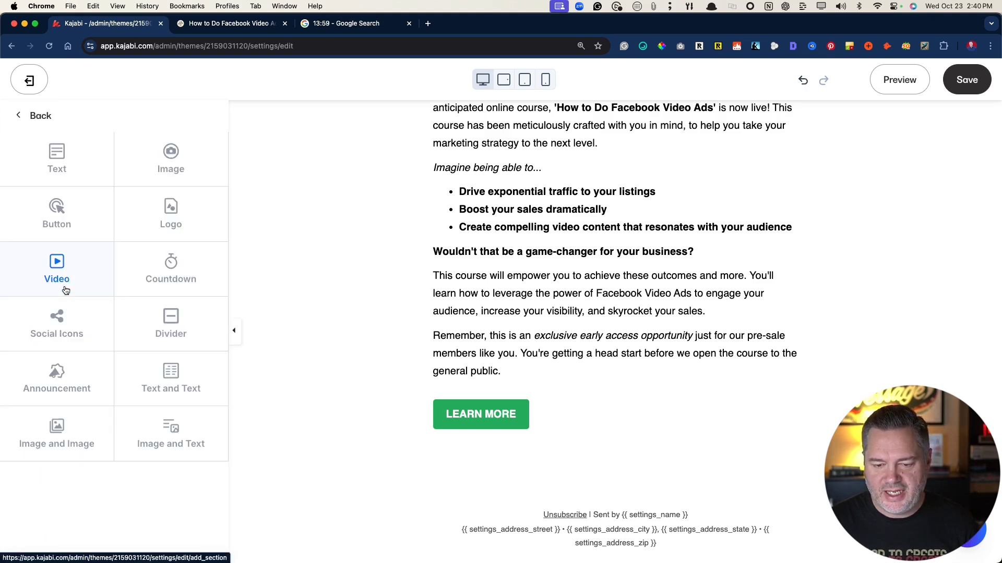
left_click(58, 157)
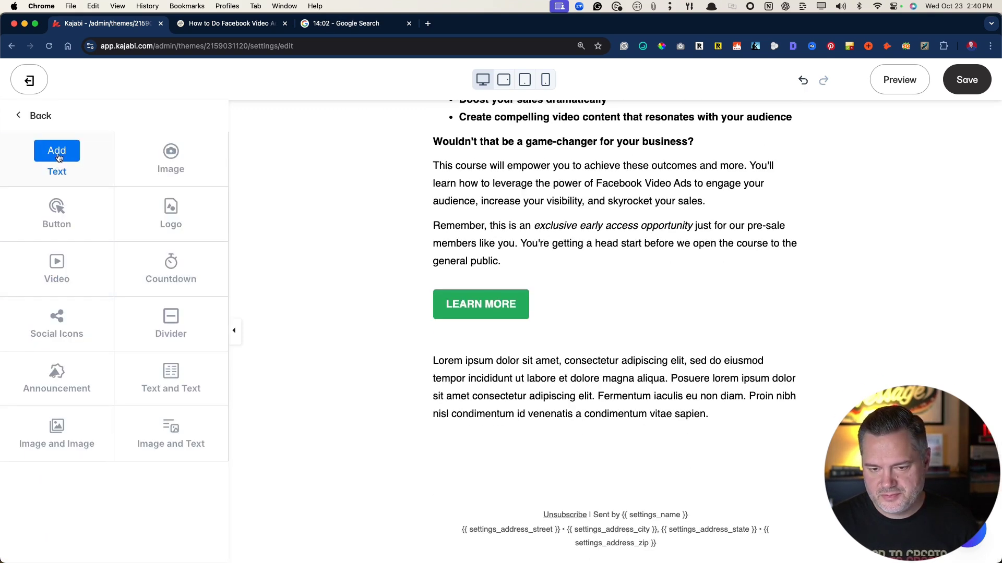
Paste the copied closing lines into the new text section and remove the extra blank line between "Best," and the team sign-off.
key("super+v")
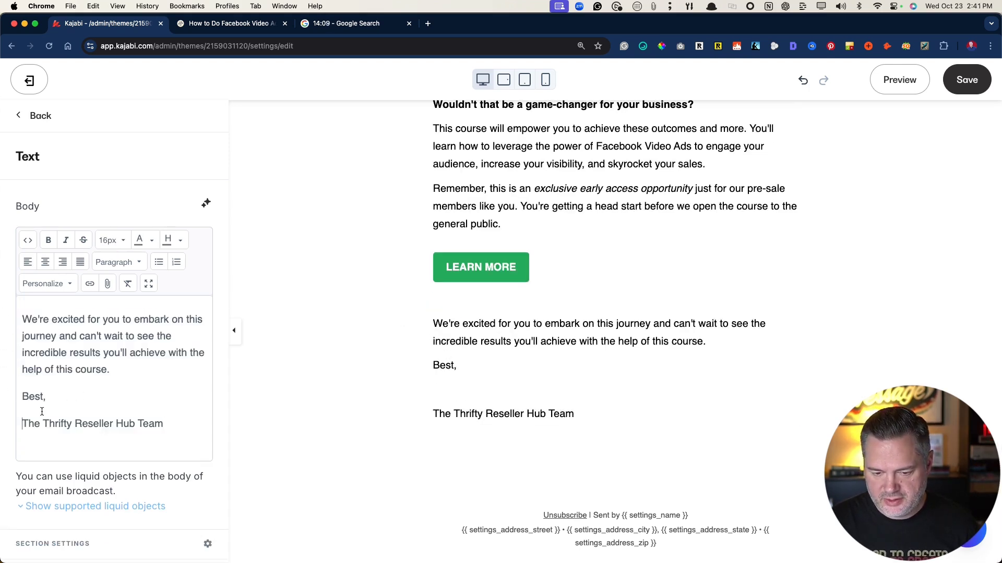
key("BackSpace")
key("Return")
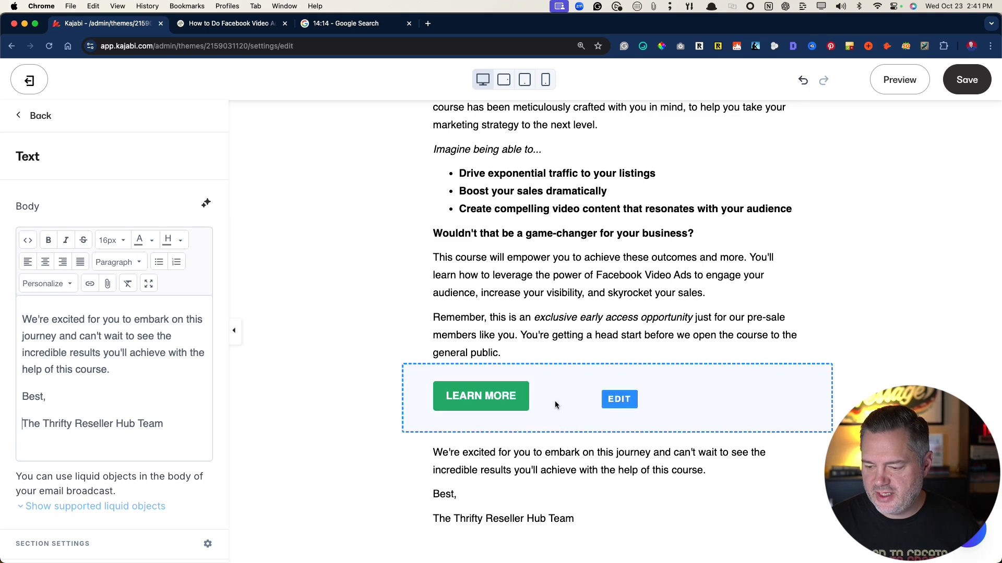
Try the LEARN MORE button at Medium size, return it to Small, and set its alignment to Centered.
left_click(555, 401)
scroll(117, 415, "down", 5)
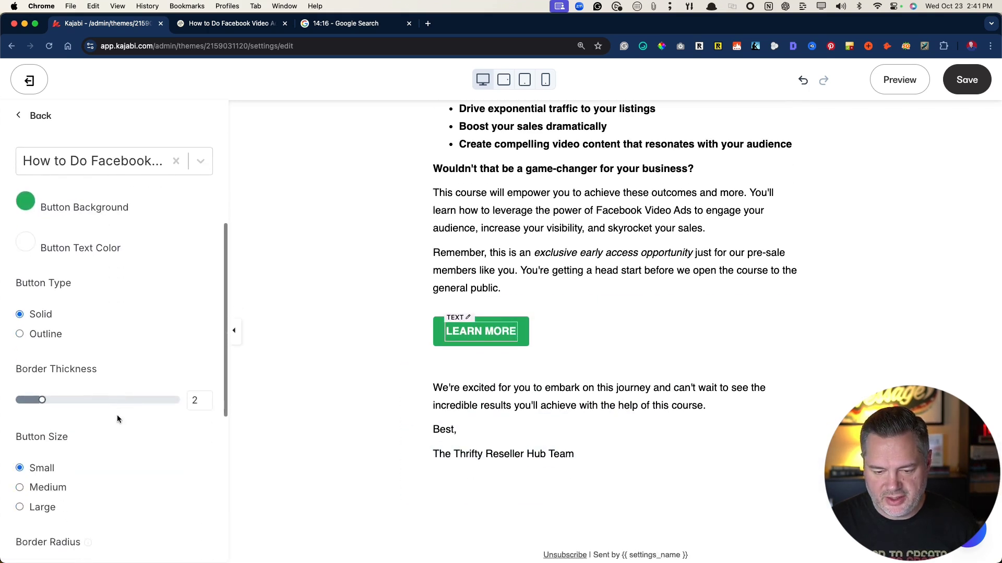
scroll(117, 415, "down", 3)
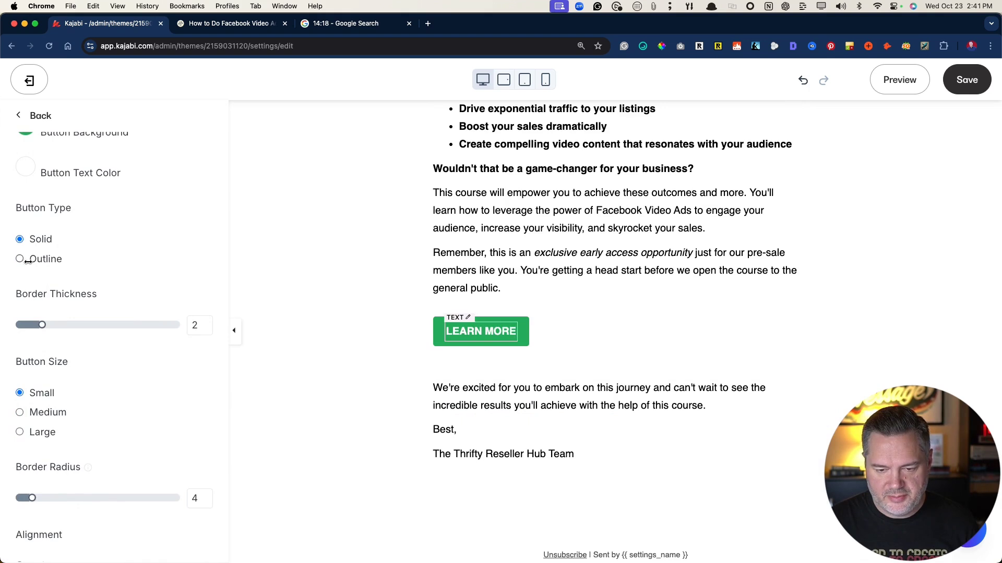
left_click(20, 413)
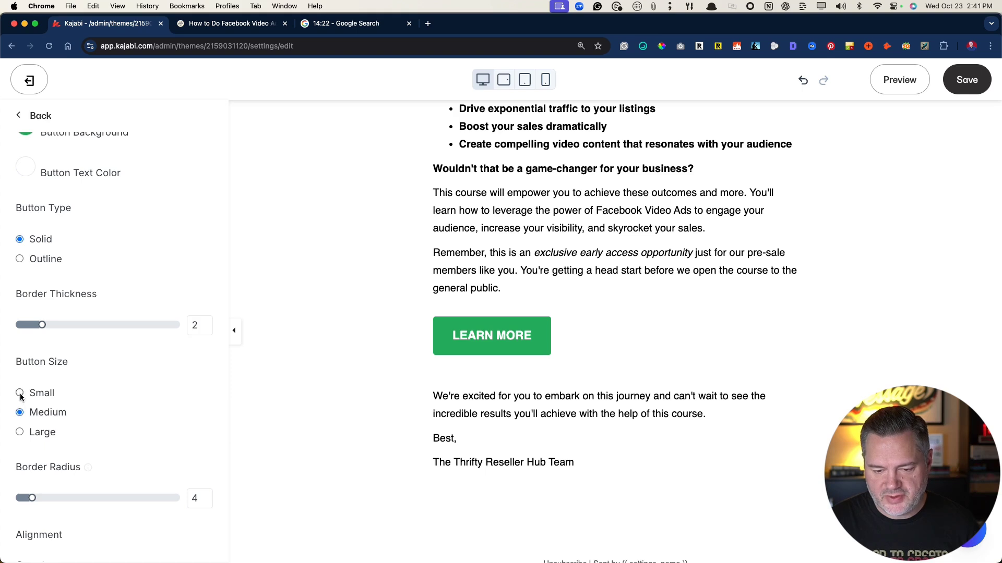
left_click(20, 393)
scroll(101, 389, "down", 5)
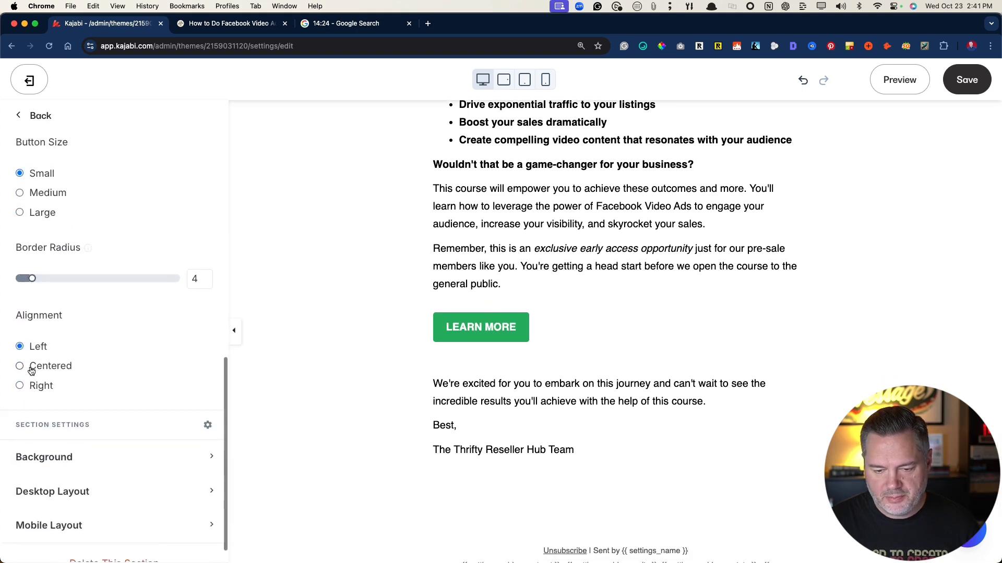
left_click(20, 366)
scroll(633, 221, "up", 3)
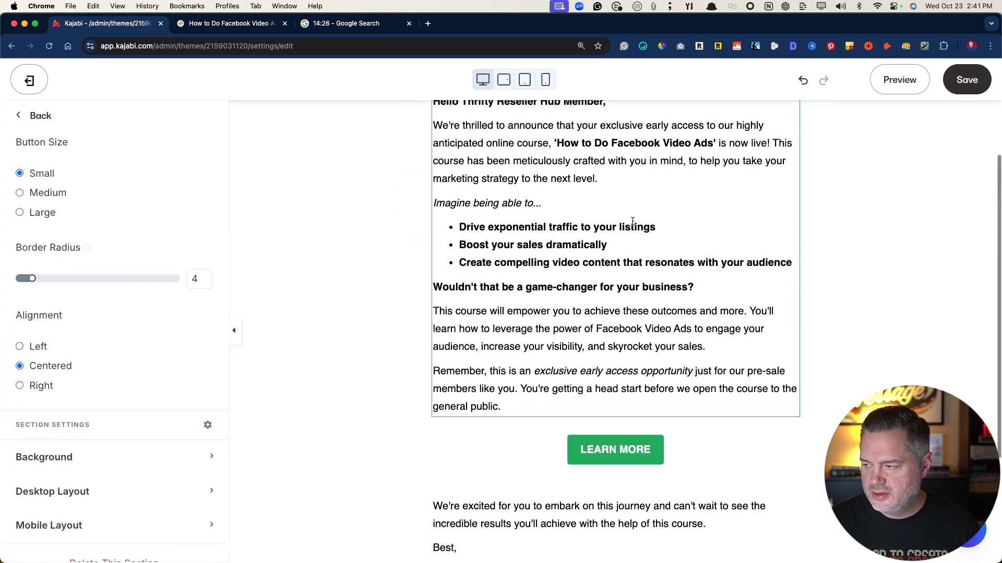
Save the email broadcast and open its preview to check the layout down to the footer.
left_click(967, 80)
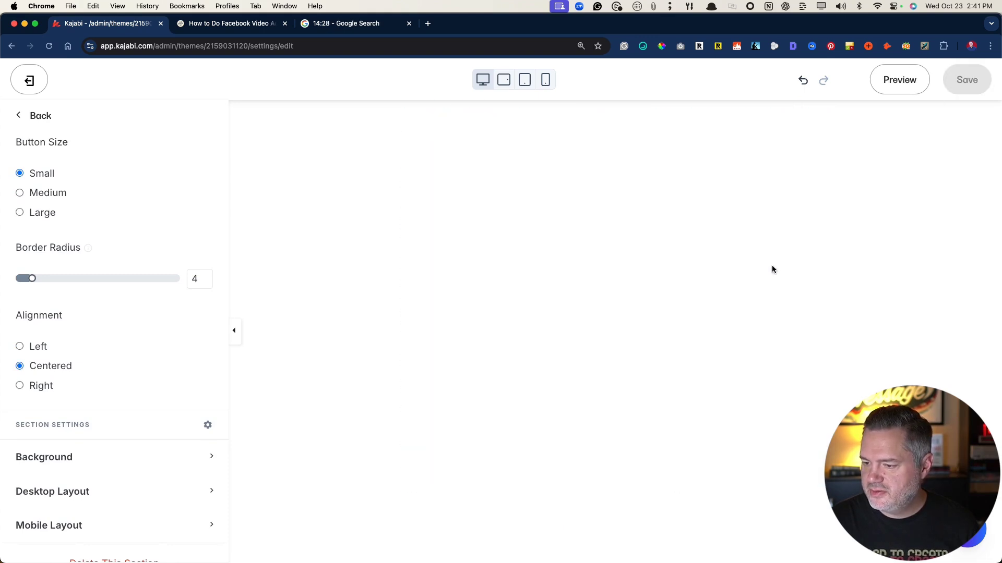
left_click(895, 82)
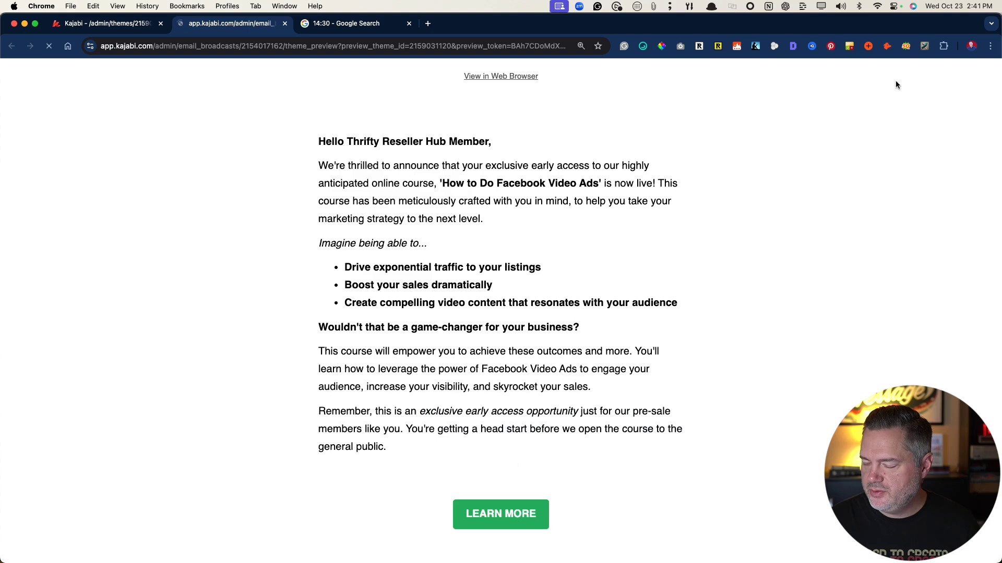
scroll(340, 323, "down", 5)
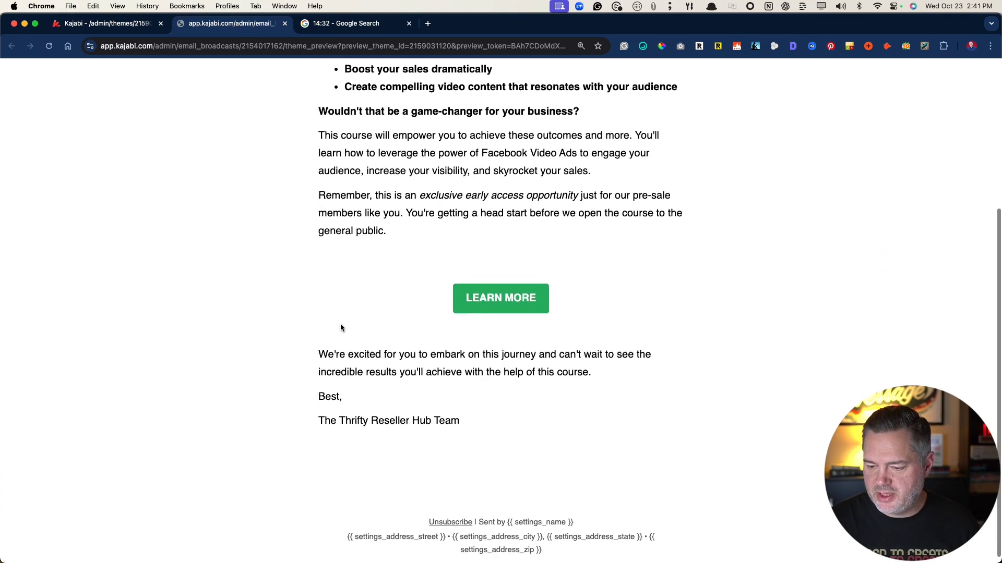
scroll(340, 323, "up", 5)
Read through the previewed email copy from the member greeting to the team sign-off.
left_click_drag(318, 141, 507, 161)
left_click(509, 180)
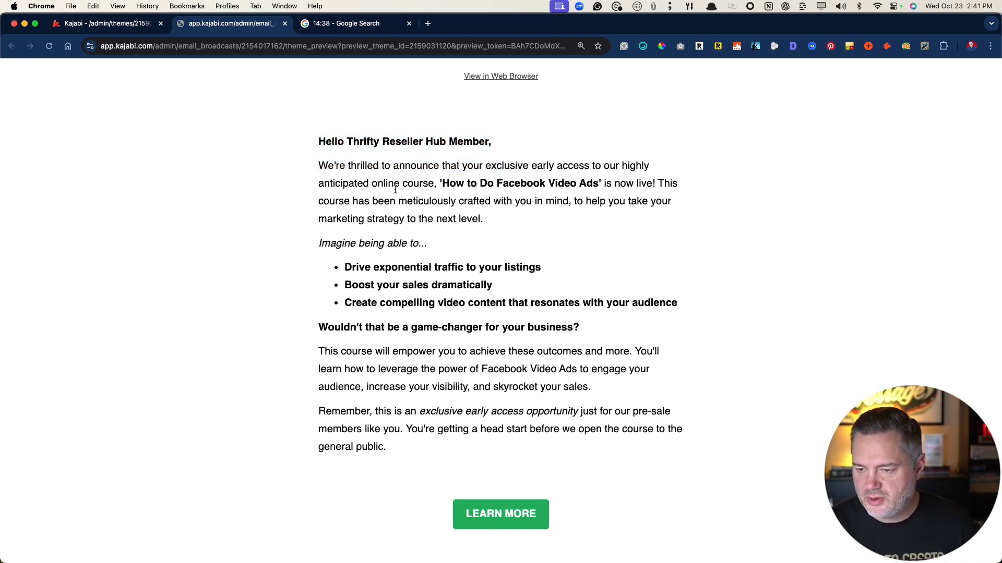
left_click_drag(314, 167, 654, 188)
left_click_drag(355, 241, 696, 252)
scroll(350, 240, "down", 2)
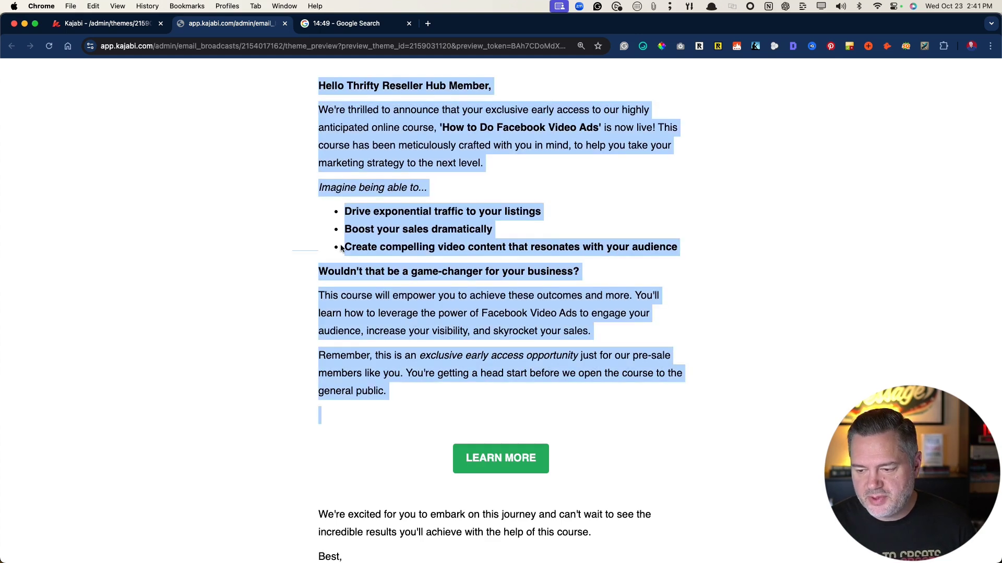
left_click(341, 246)
scroll(336, 246, "down", 2)
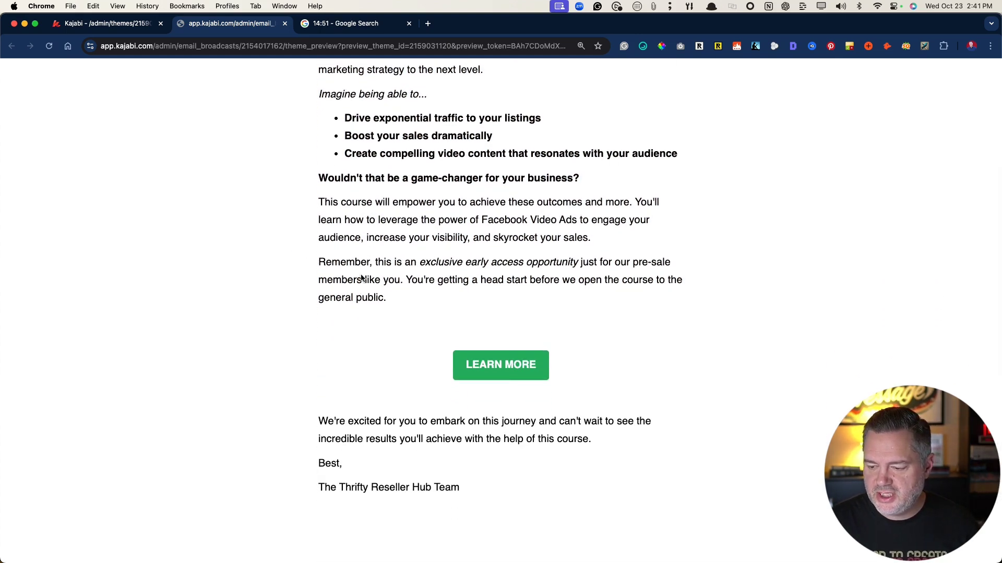
scroll(338, 207, "down", 2)
Test the LEARN MORE link in a new tab and check the remaining time on the Google timer.
left_click(505, 295, "super")
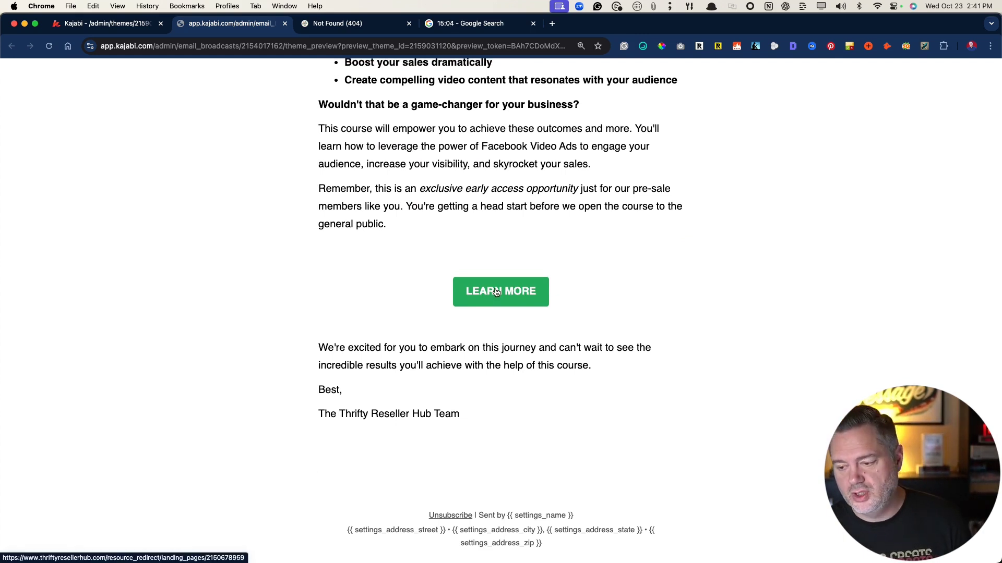
left_click(107, 23)
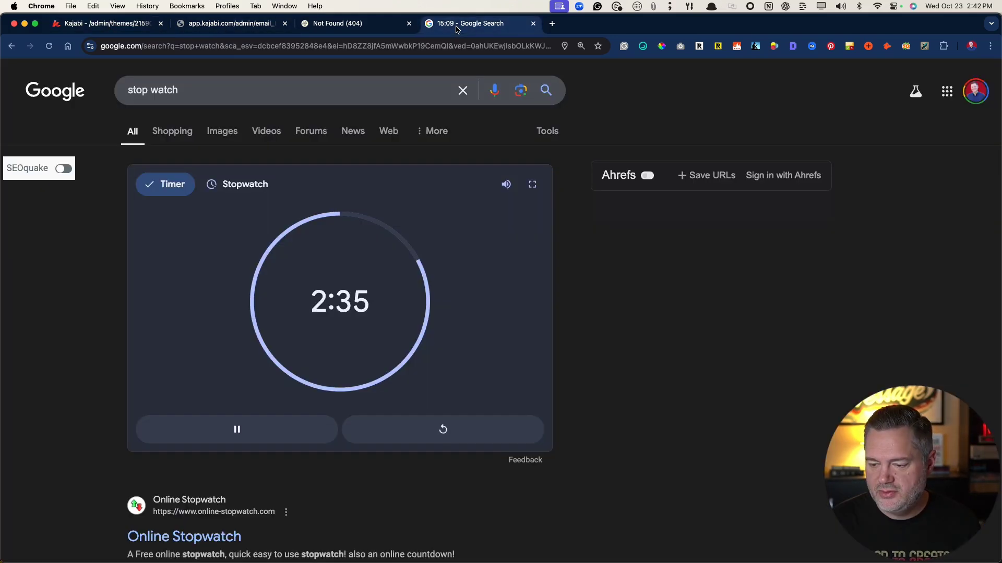
left_click(457, 27)
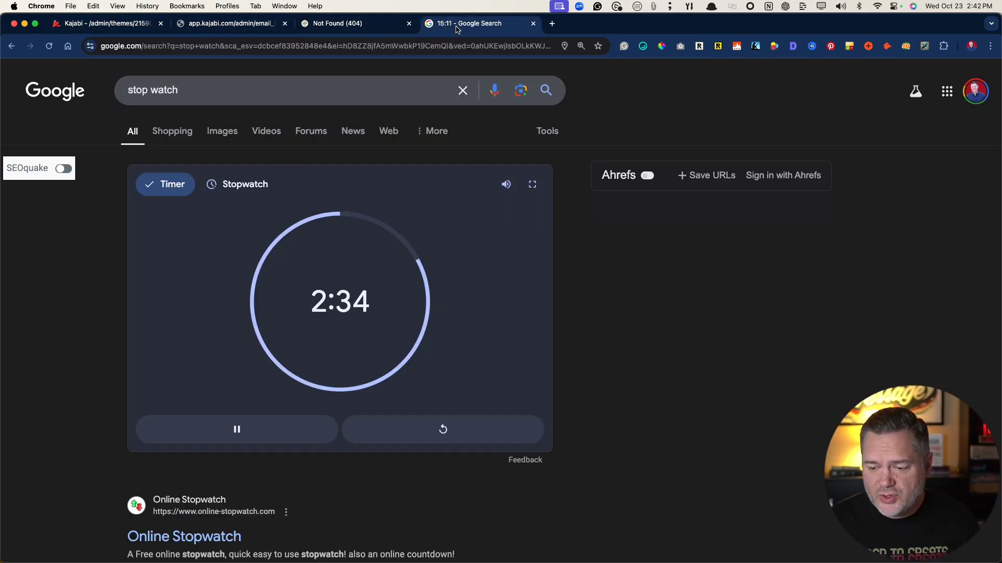